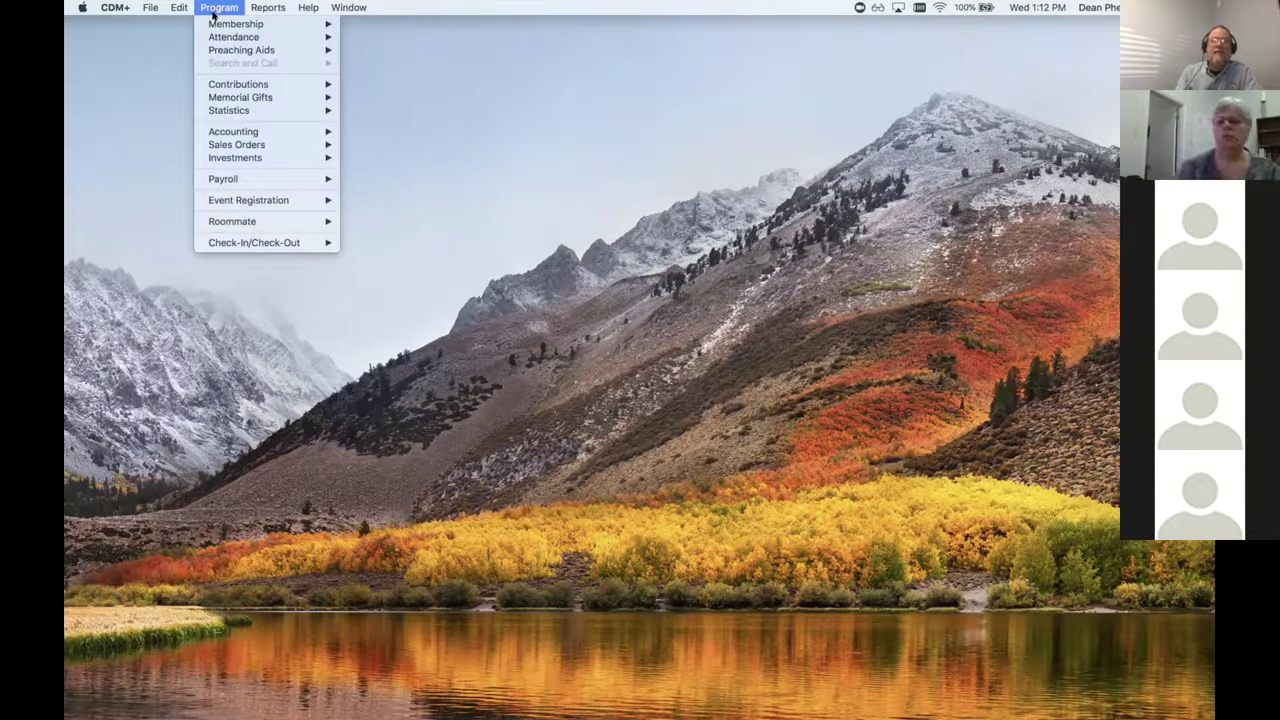
Step: Open the Individual Records window from Program > Membership
mouse_move(218, 23)
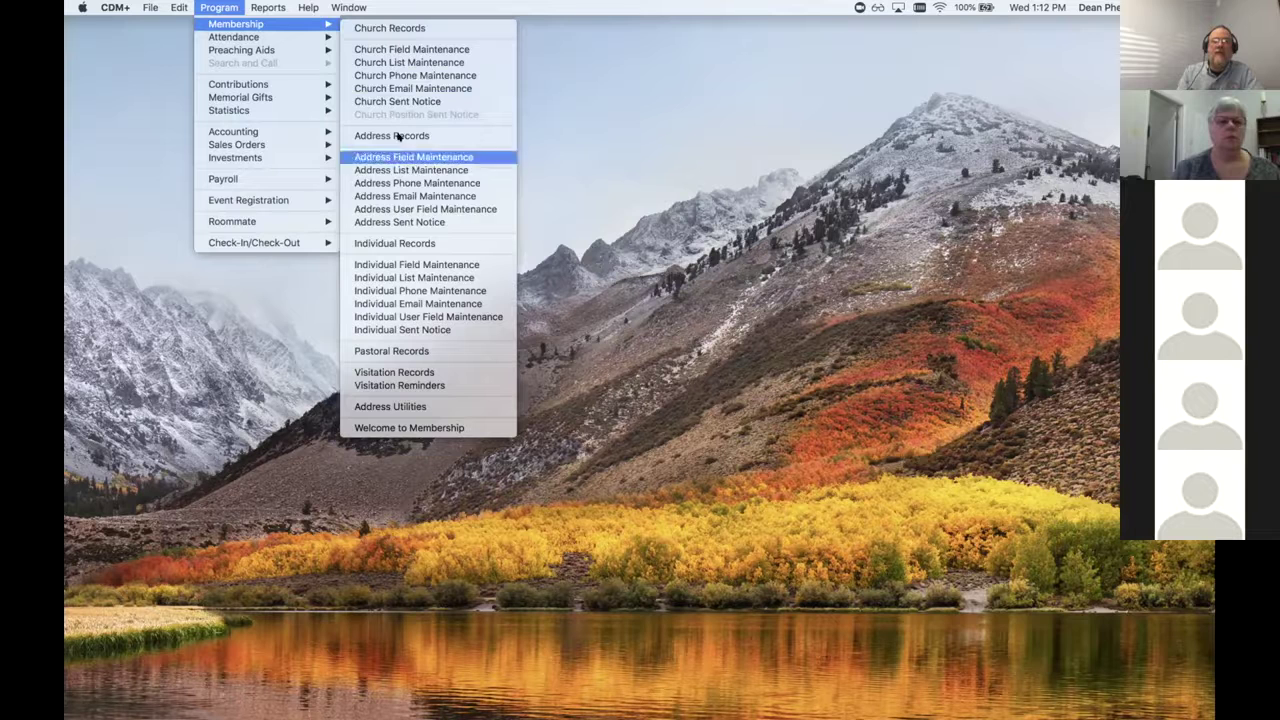
click(399, 243)
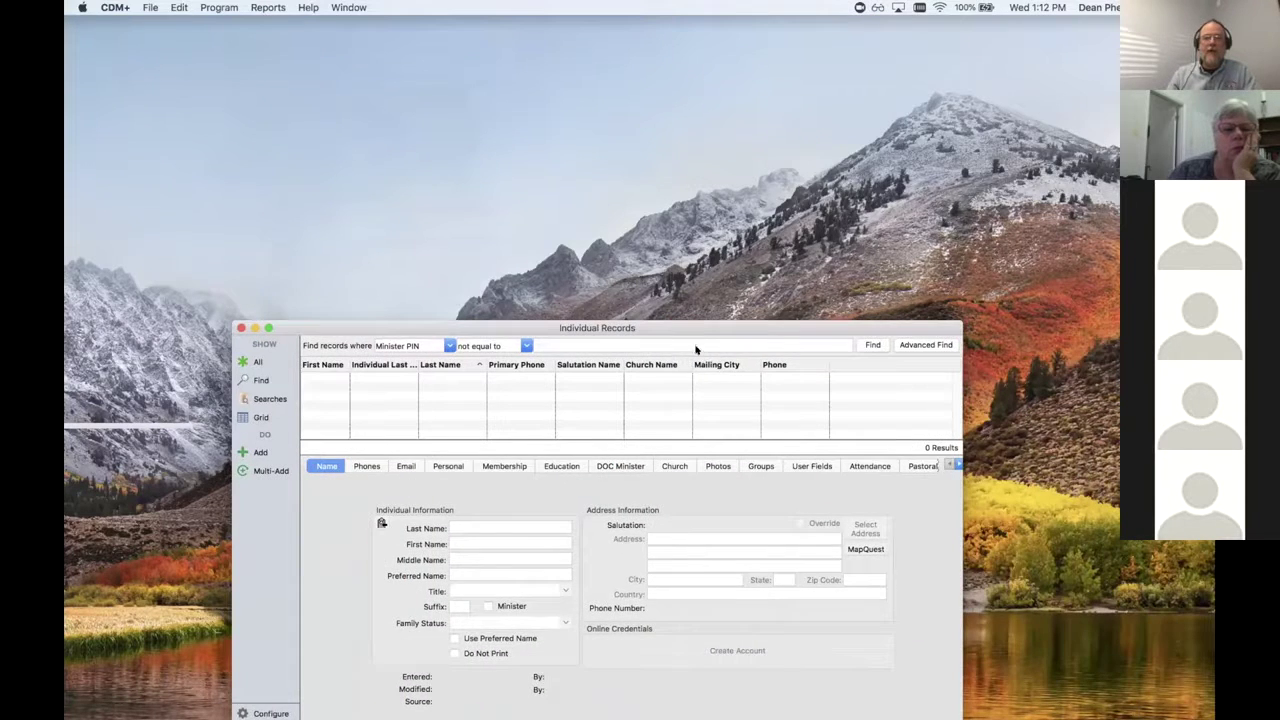
Step: Bring the Individual Records window fully on screen and enlarge it from its top-left corner
drag(703, 331, 723, 186)
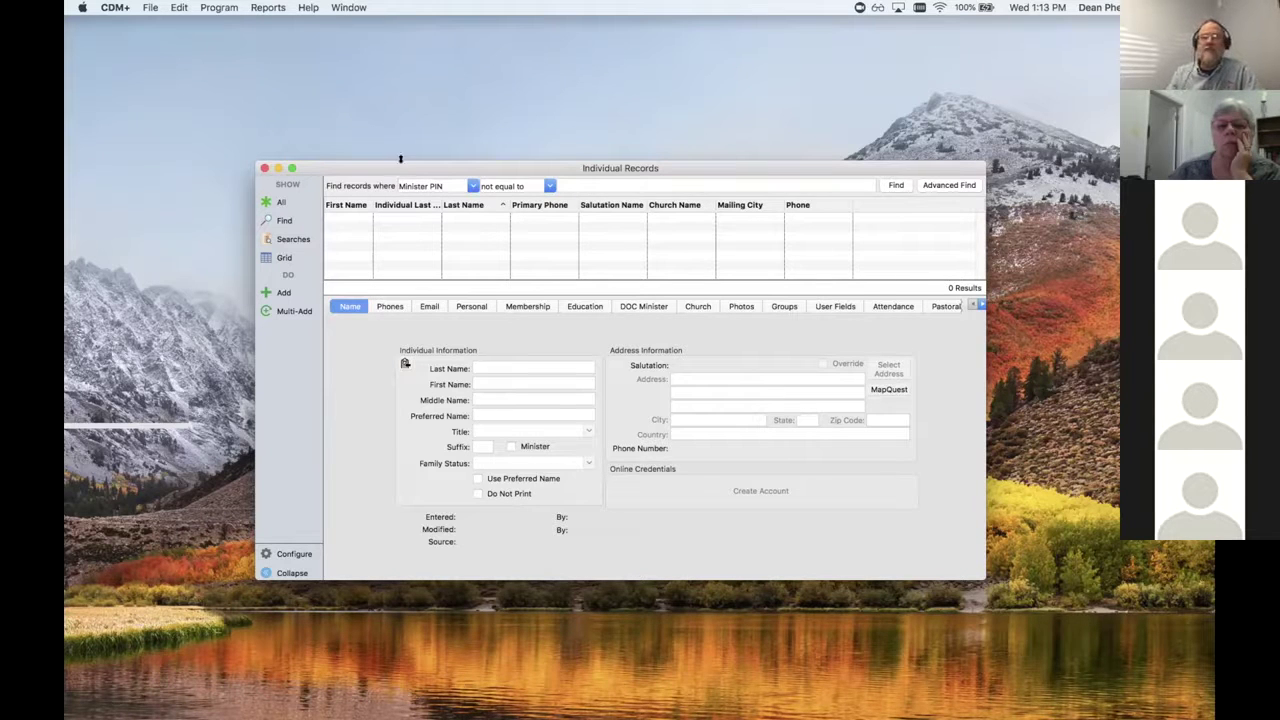
drag(255, 160, 218, 114)
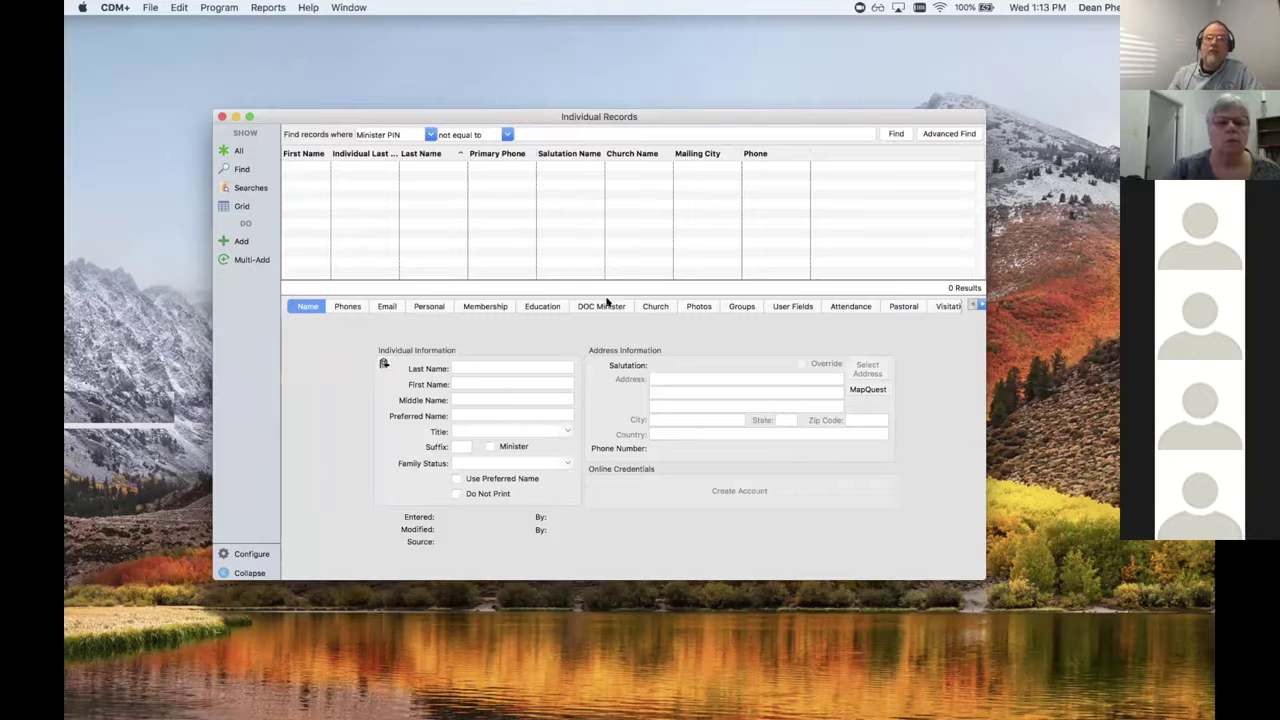
click(428, 134)
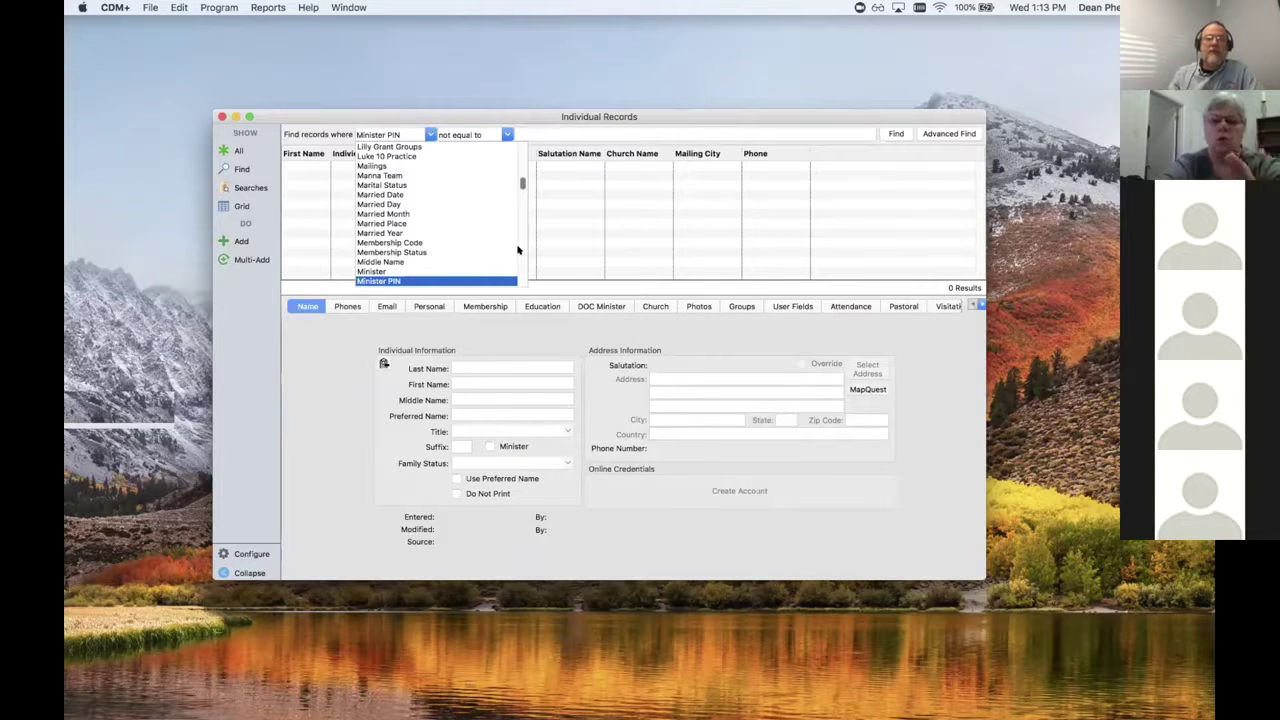
Step: Find individuals where Minister equals Yes (755 records) and open one minister's household address record
click(398, 272)
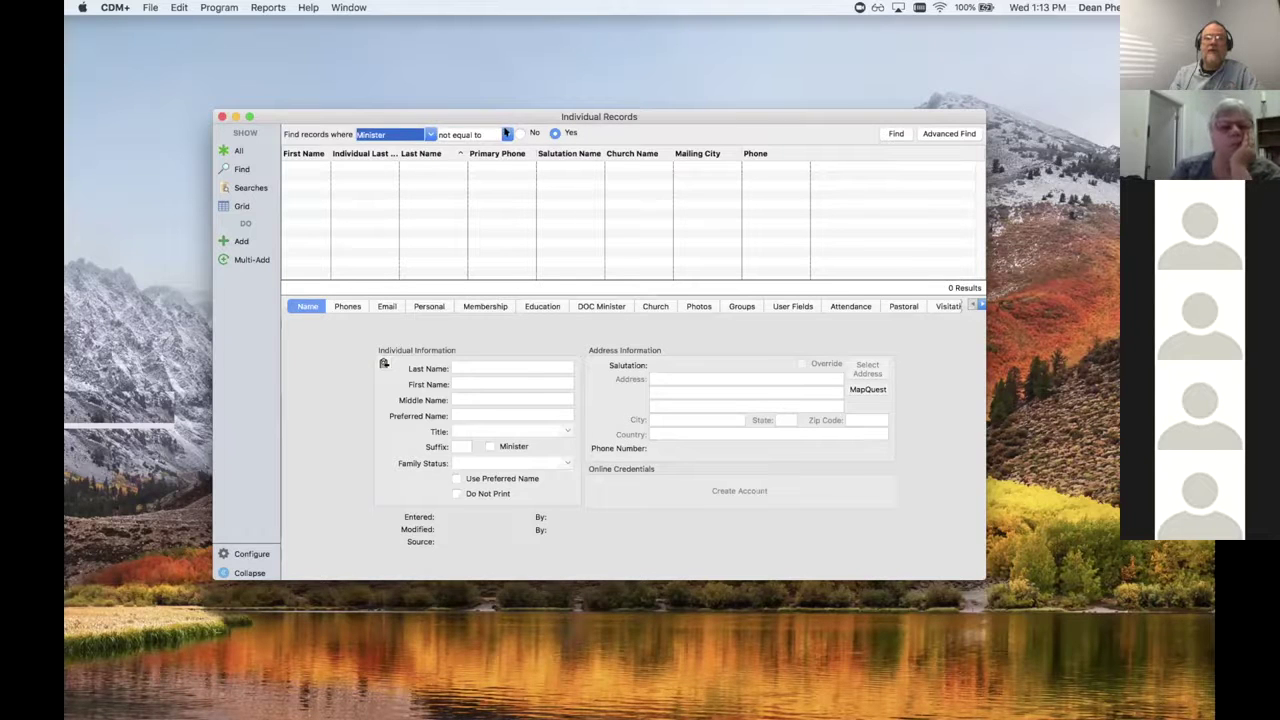
click(507, 133)
click(470, 151)
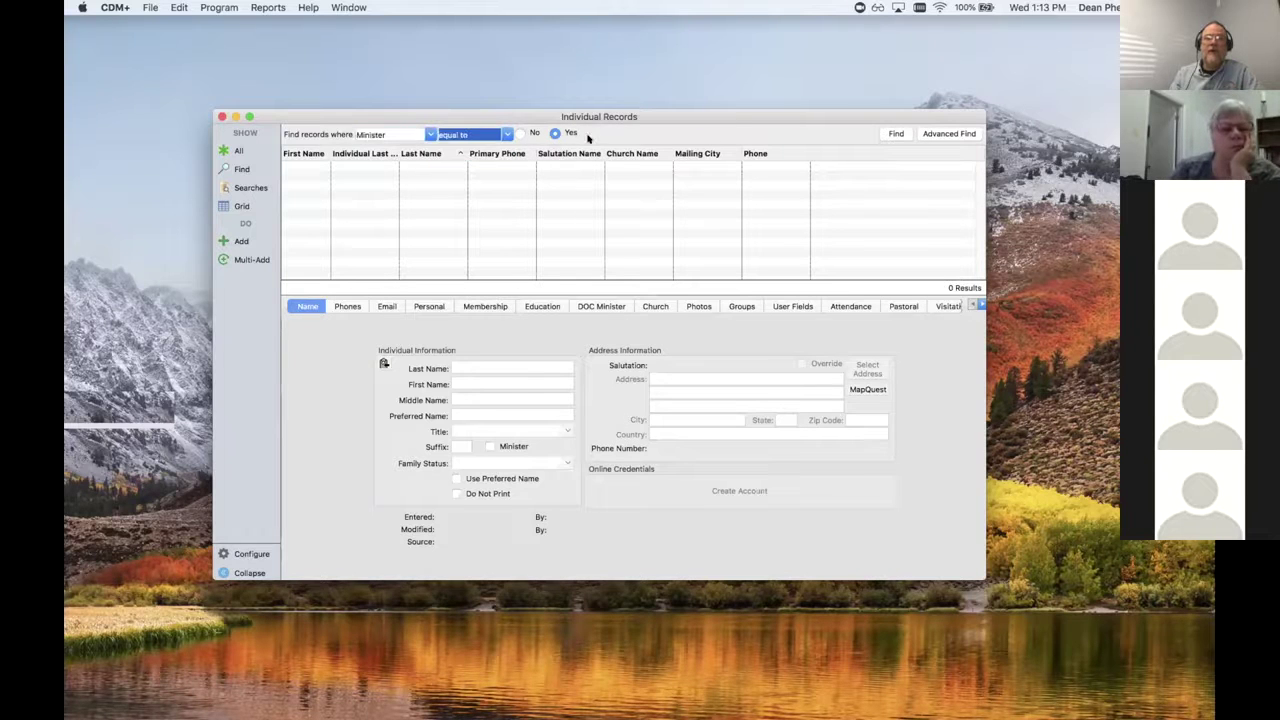
click(891, 130)
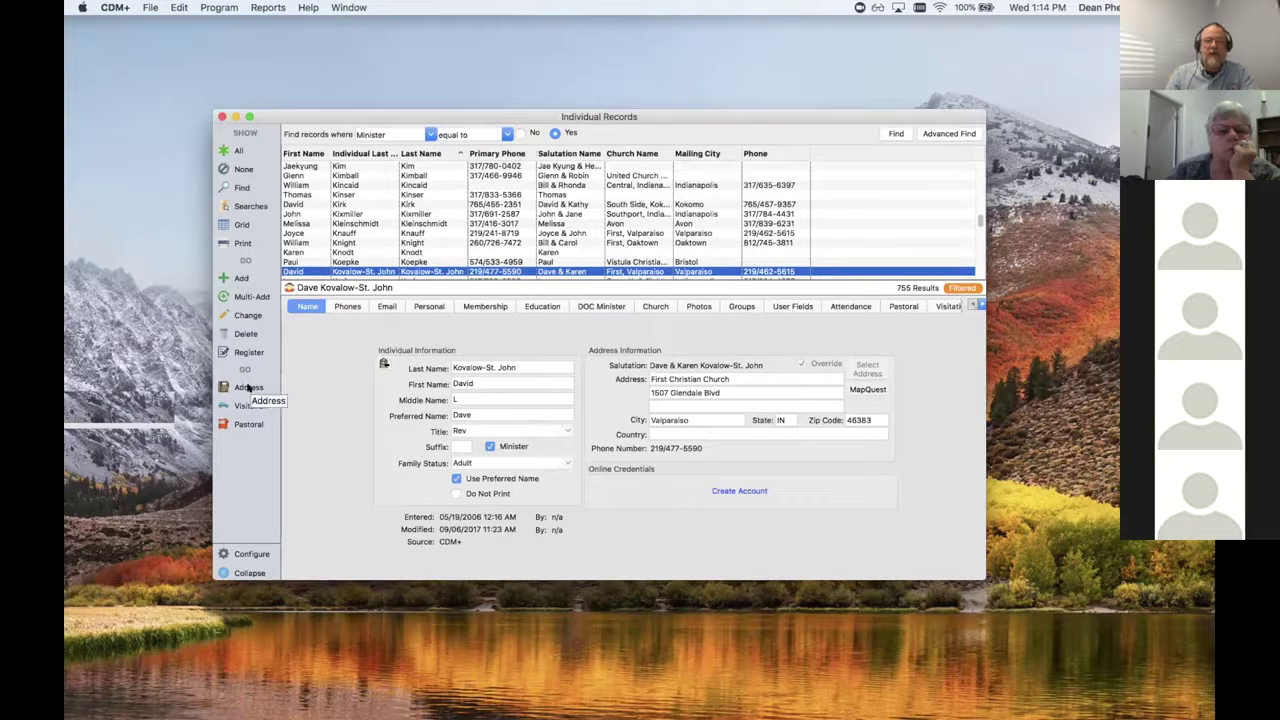
click(246, 386)
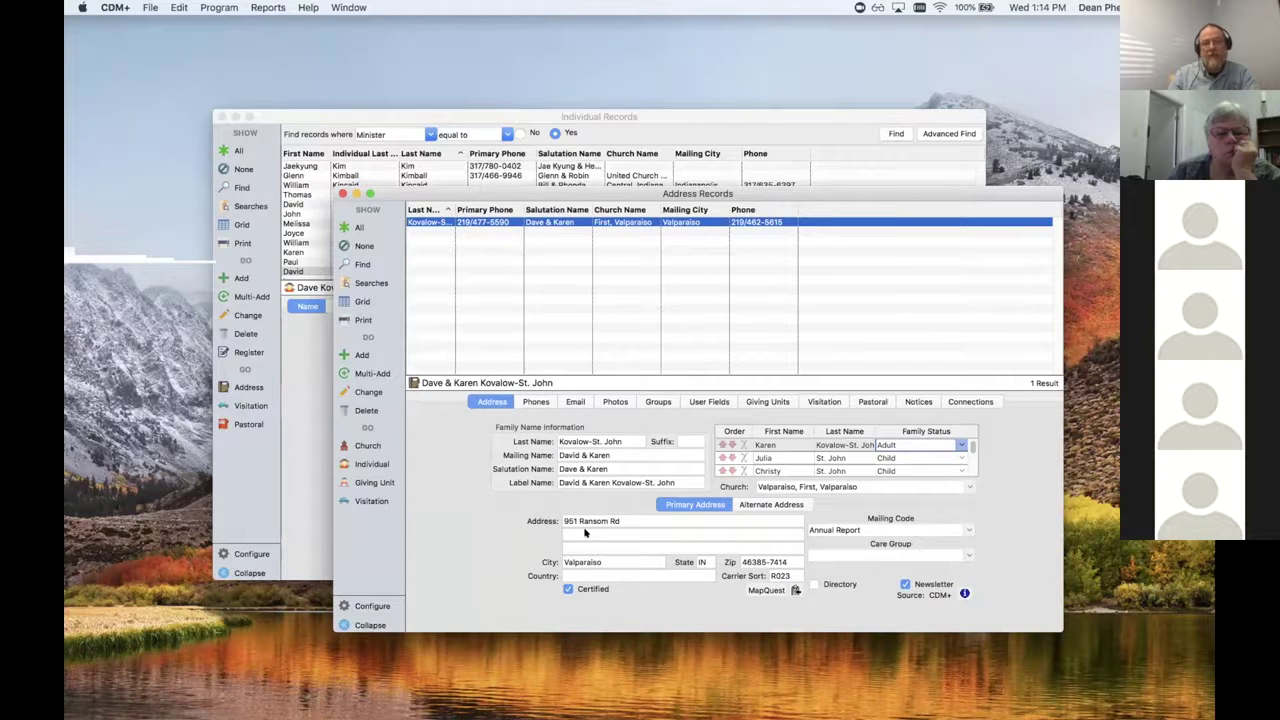
click(340, 194)
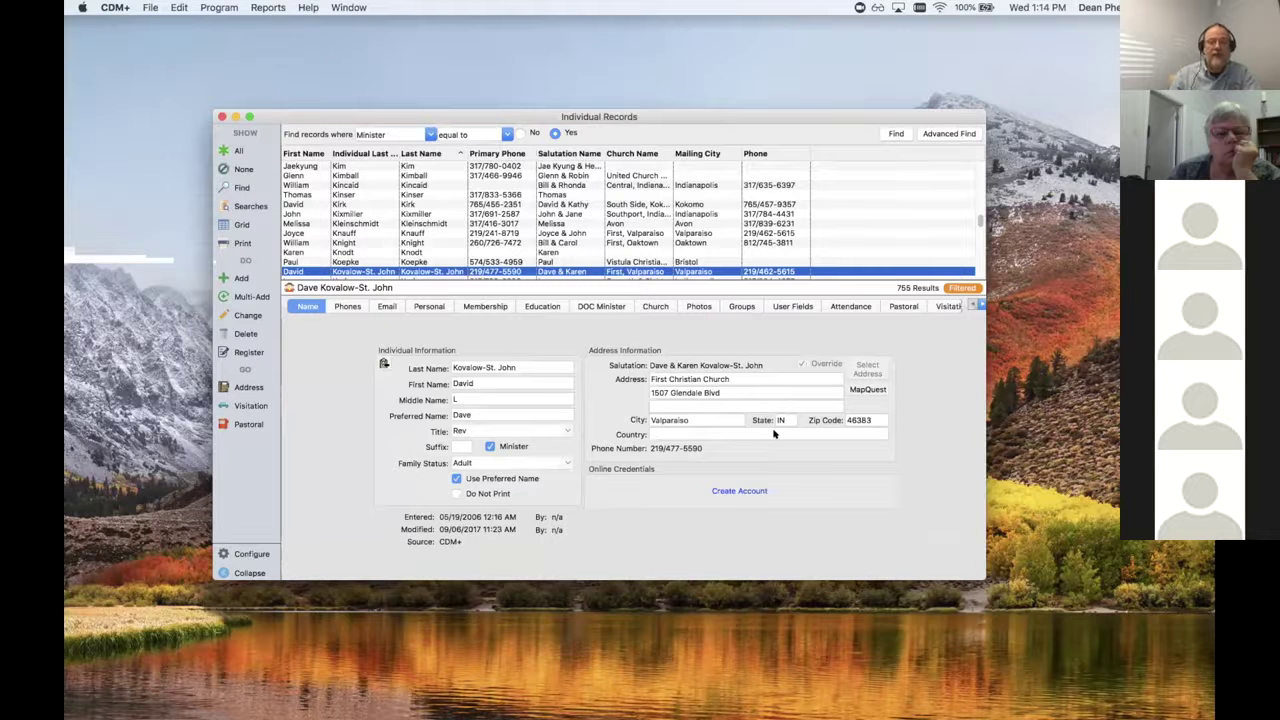
Step: Review the minister's Phones and Email entries, then show his Personal gender, birth and marriage details
click(348, 306)
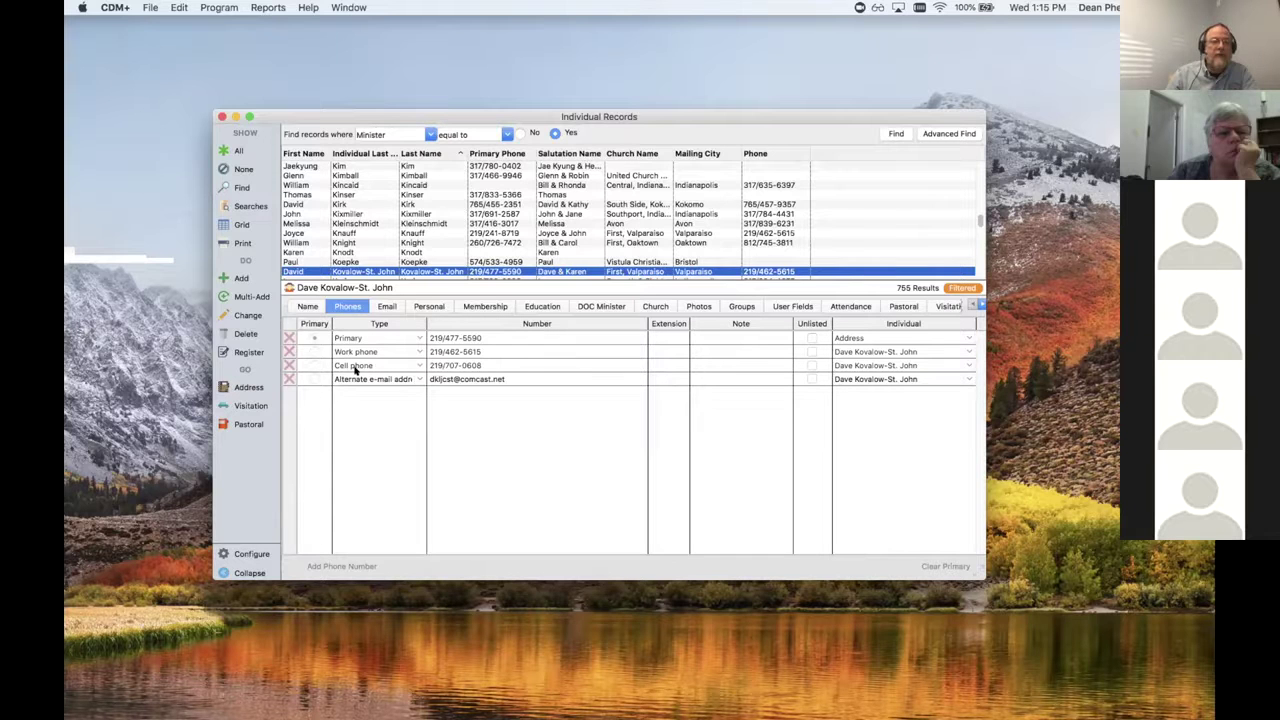
click(385, 306)
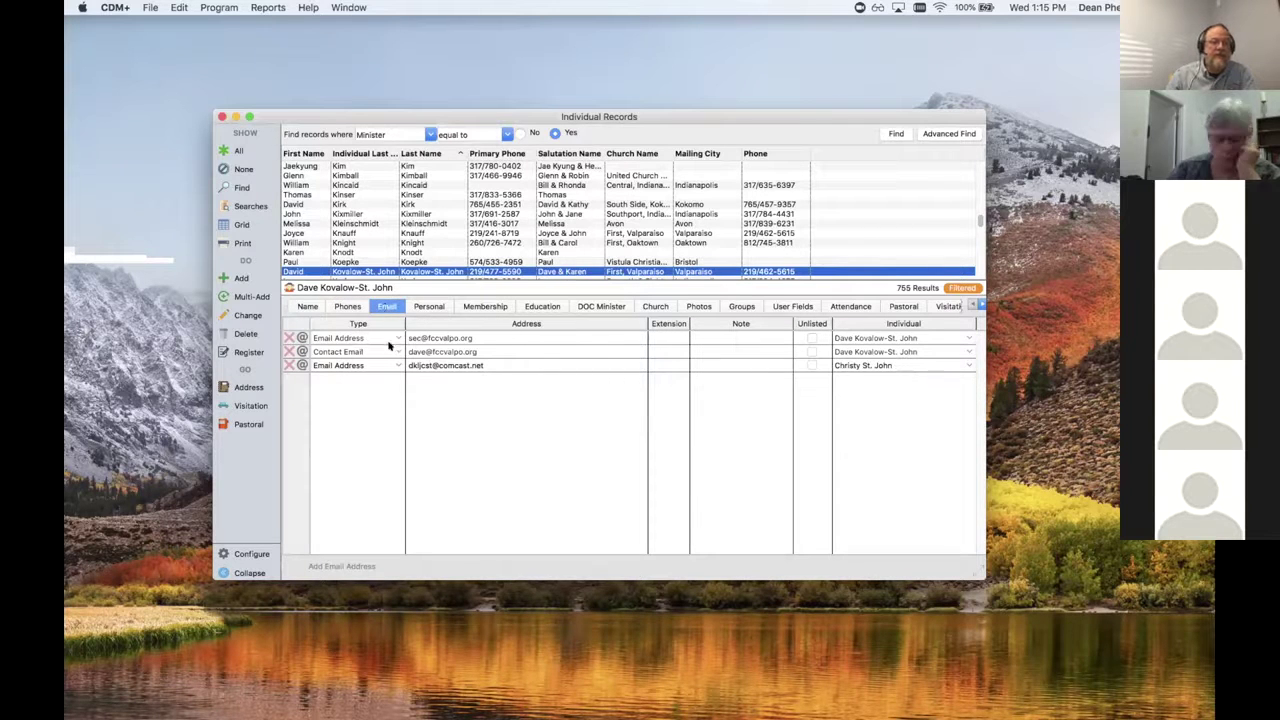
click(346, 306)
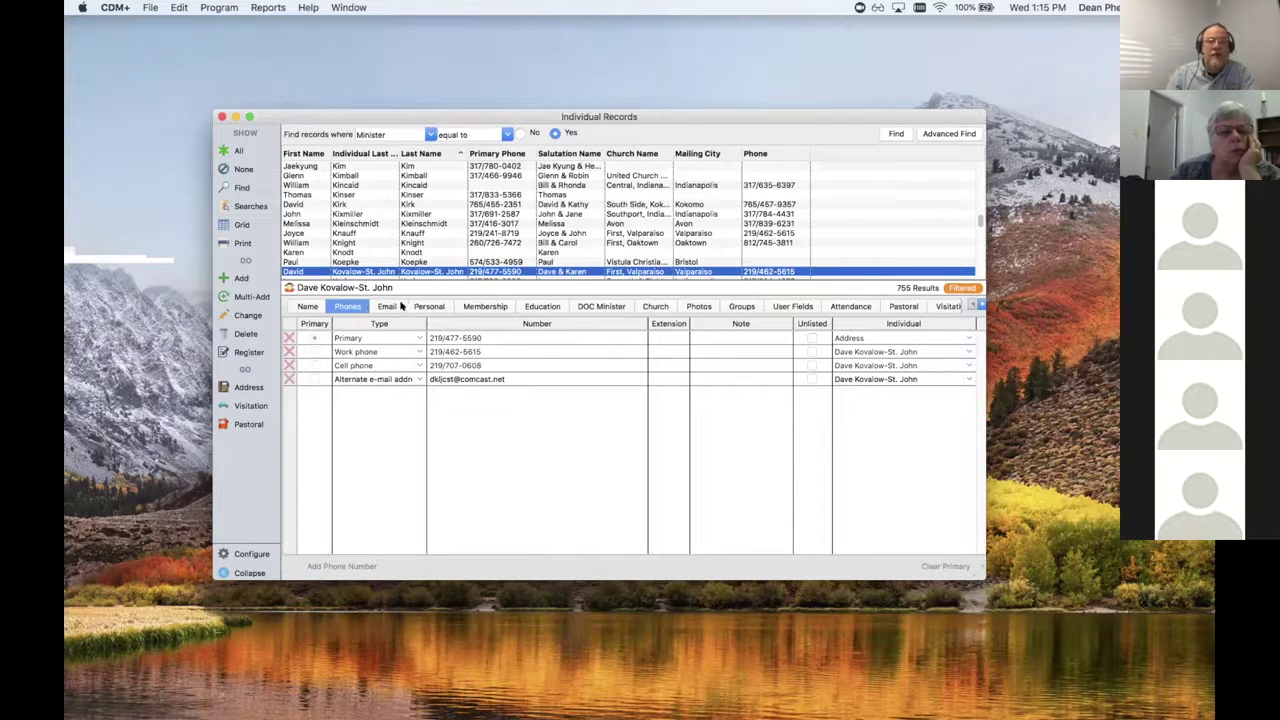
click(427, 305)
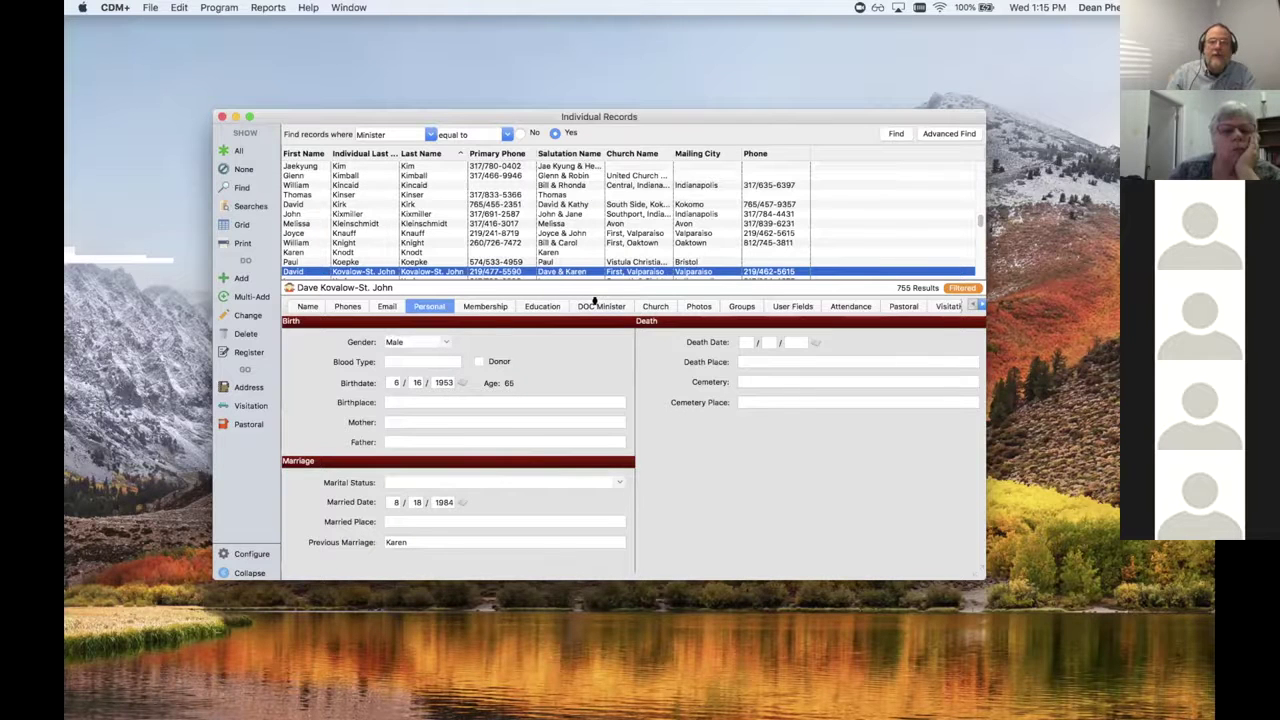
Step: View the DOC Minister tab's standing and ordination details, checking the Name tab in between
click(597, 304)
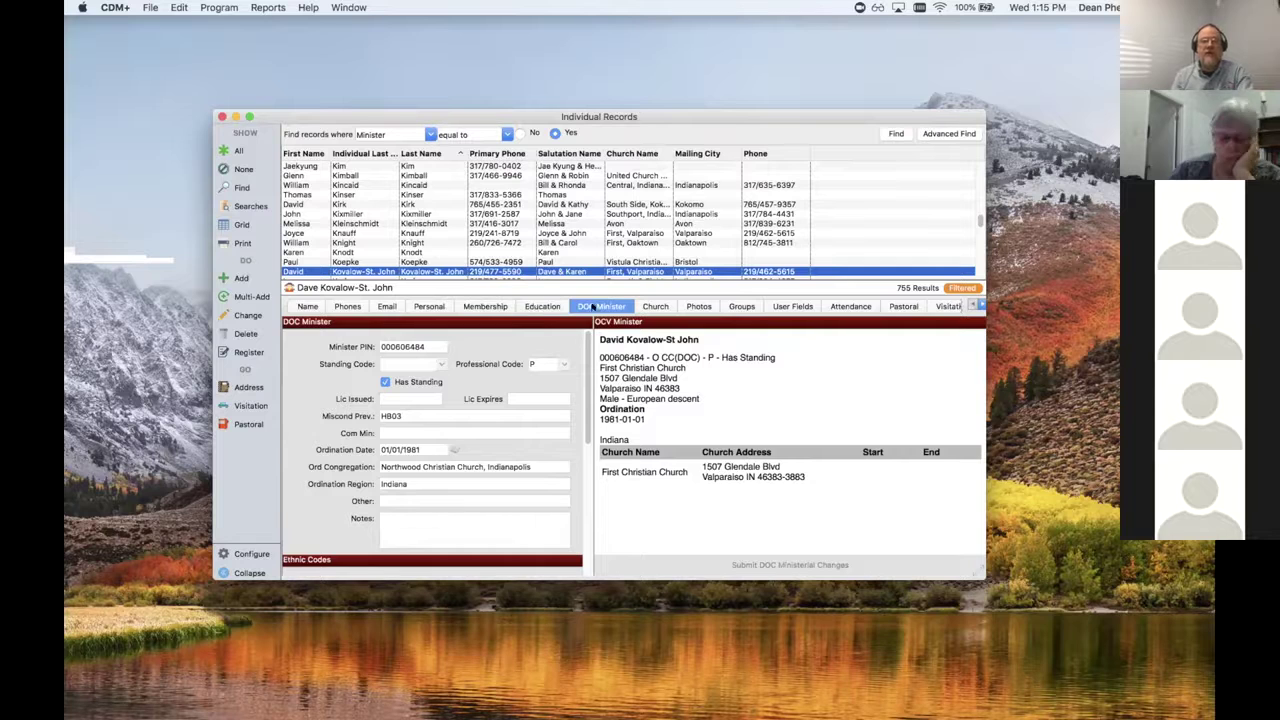
click(303, 306)
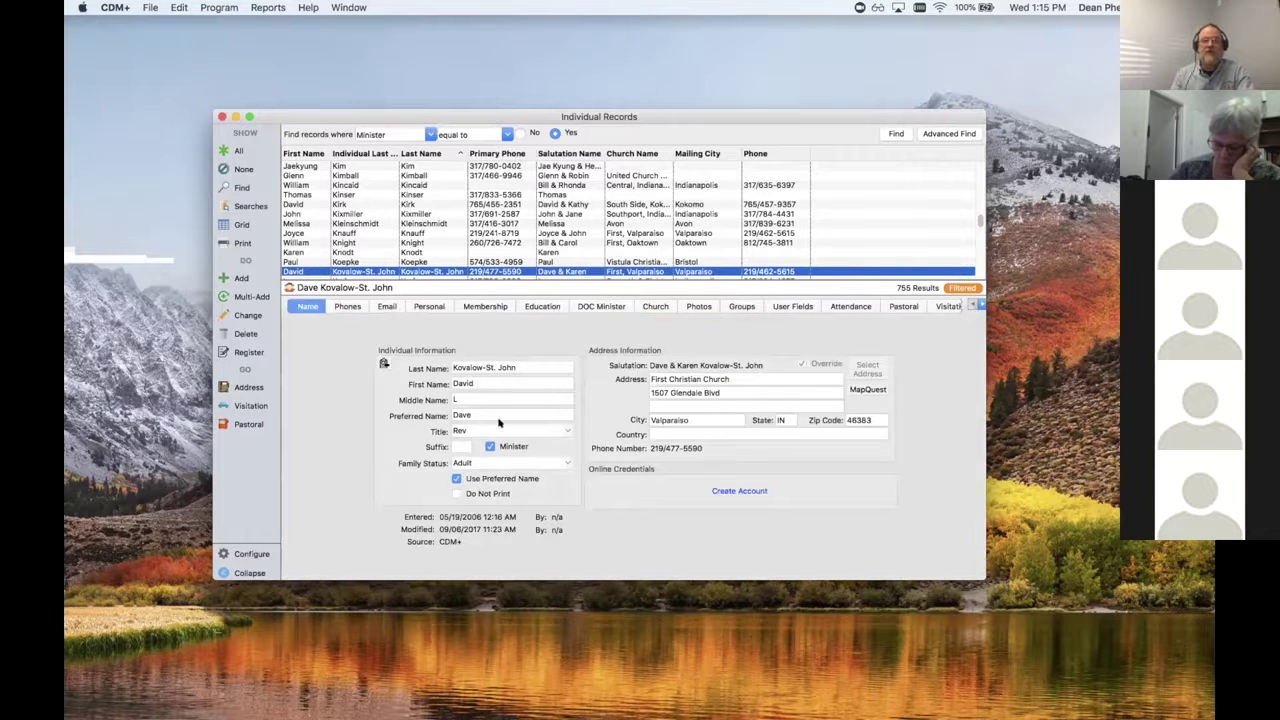
click(604, 306)
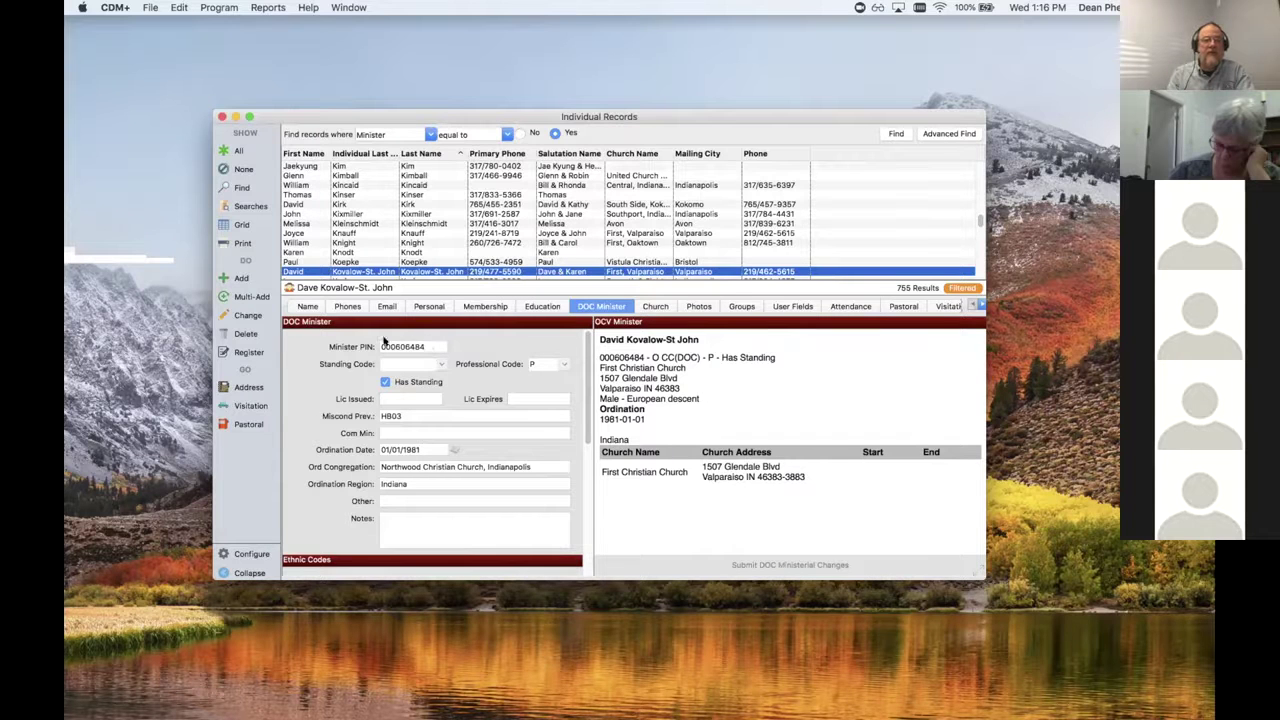
scroll(398, 360, down, 1)
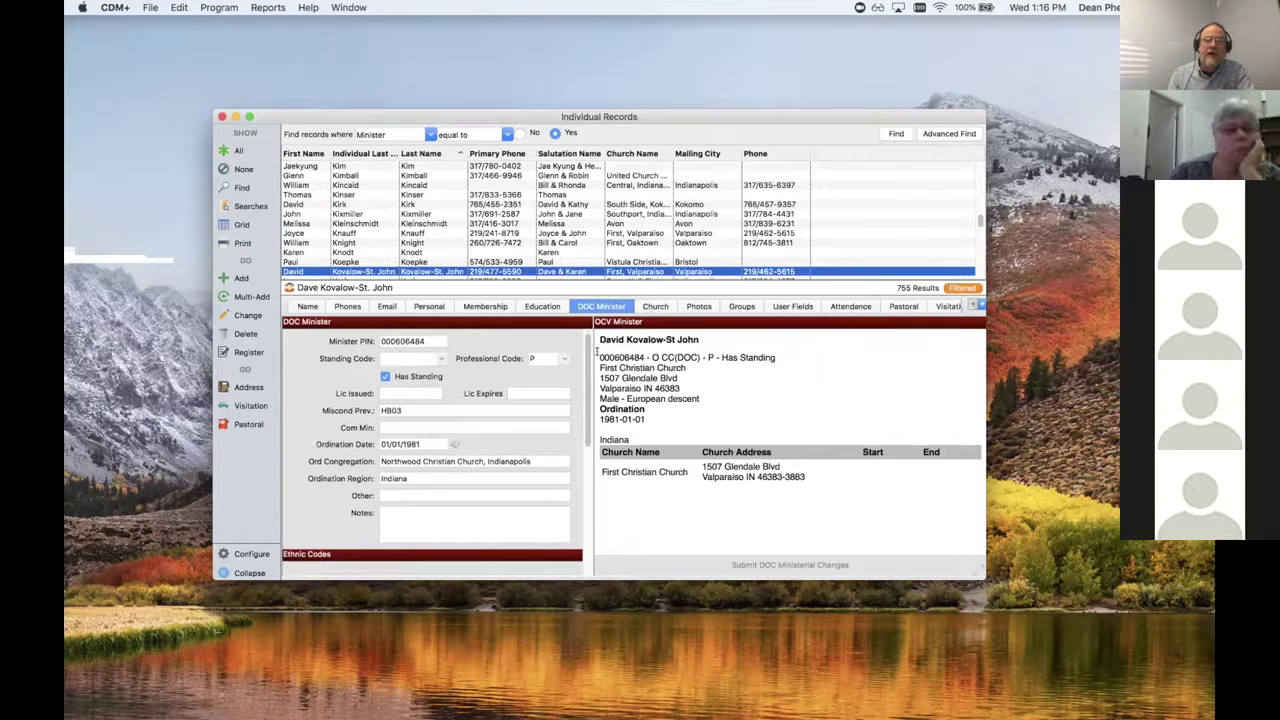
drag(599, 357, 638, 357)
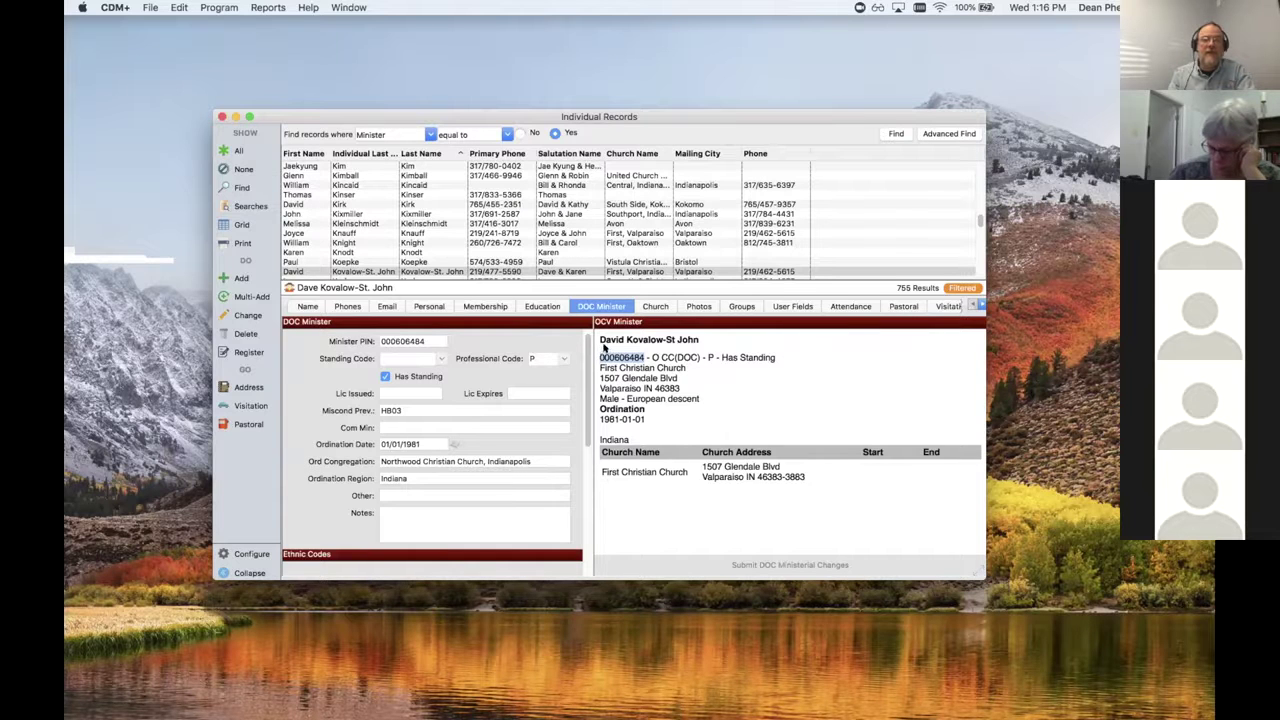
click(598, 357)
drag(652, 357, 698, 357)
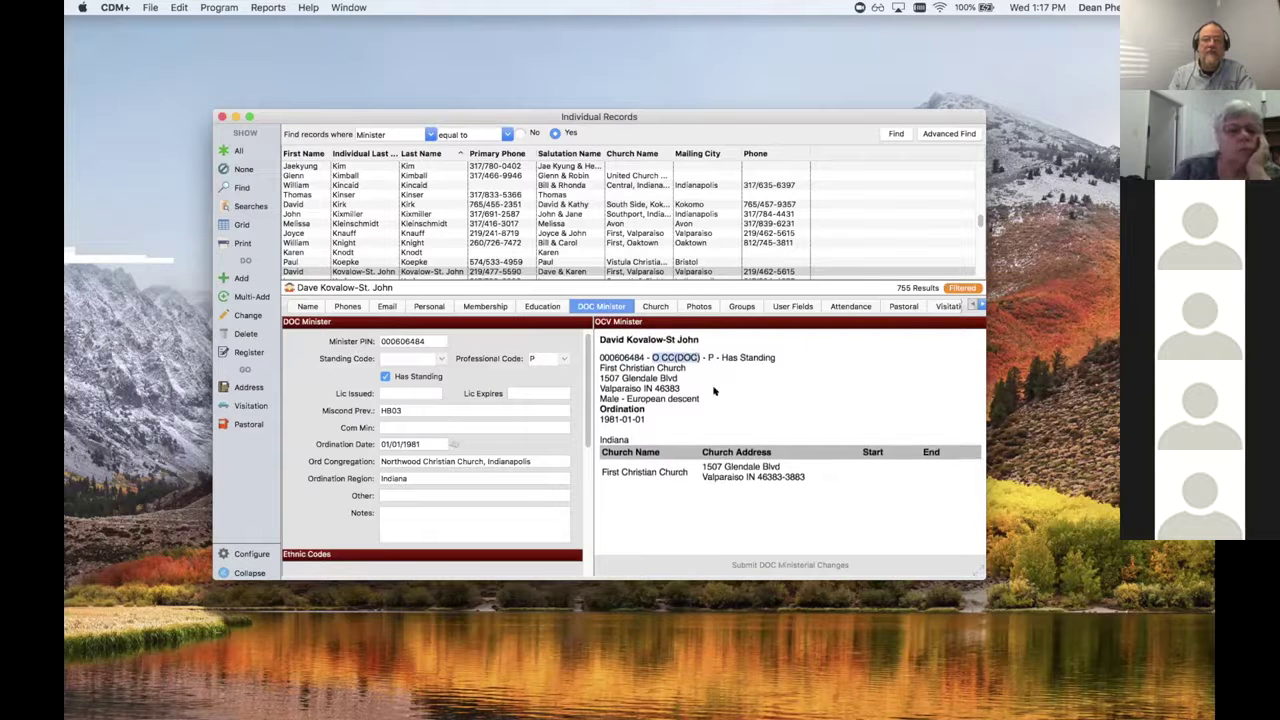
click(706, 357)
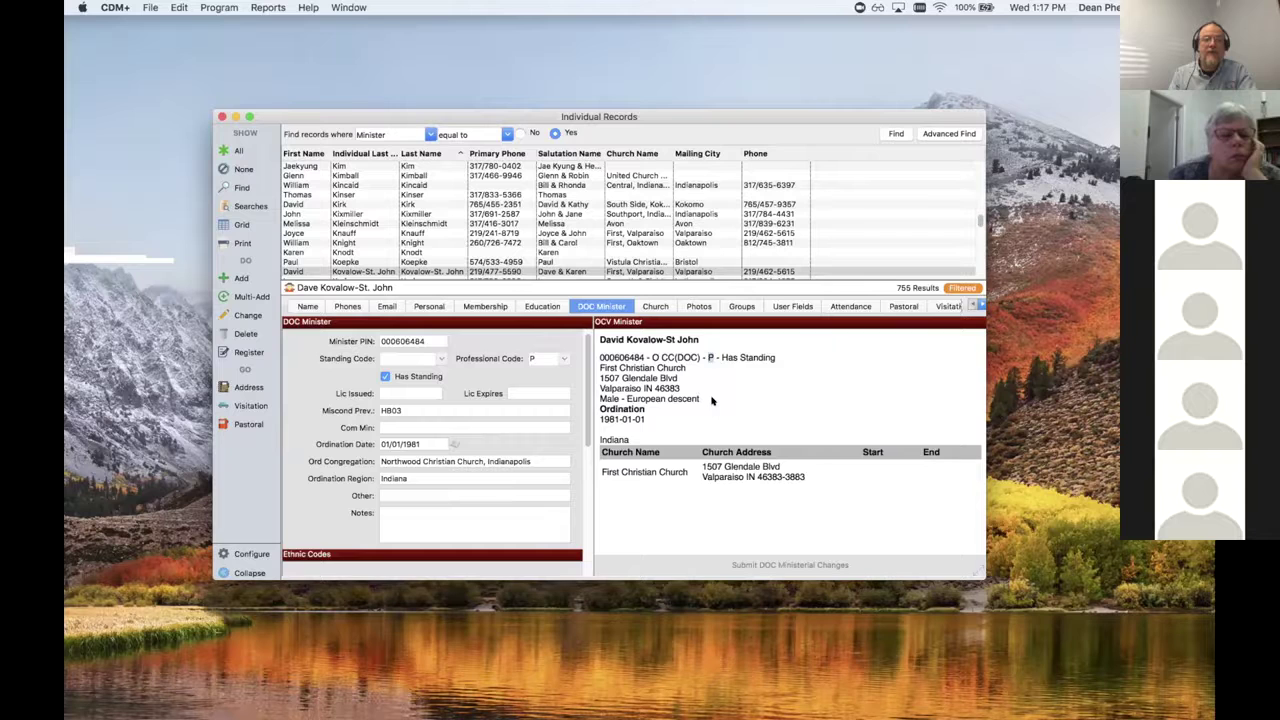
drag(718, 356, 776, 357)
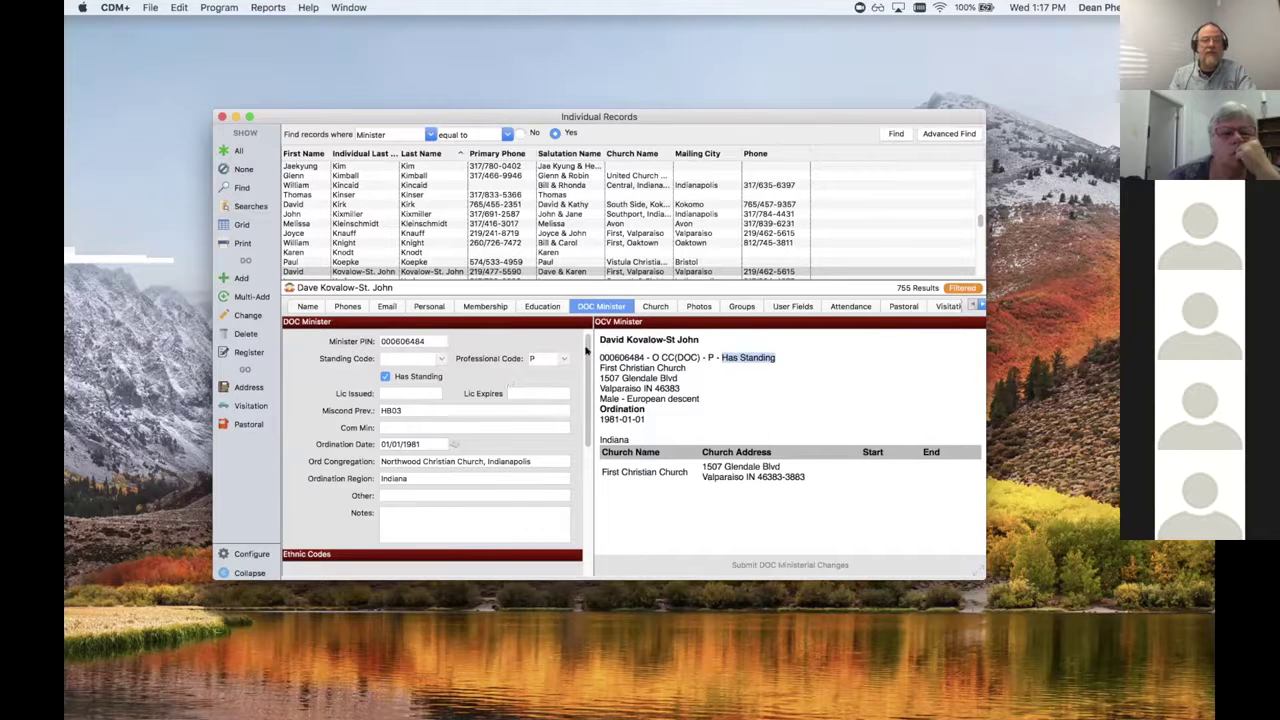
drag(650, 357, 694, 357)
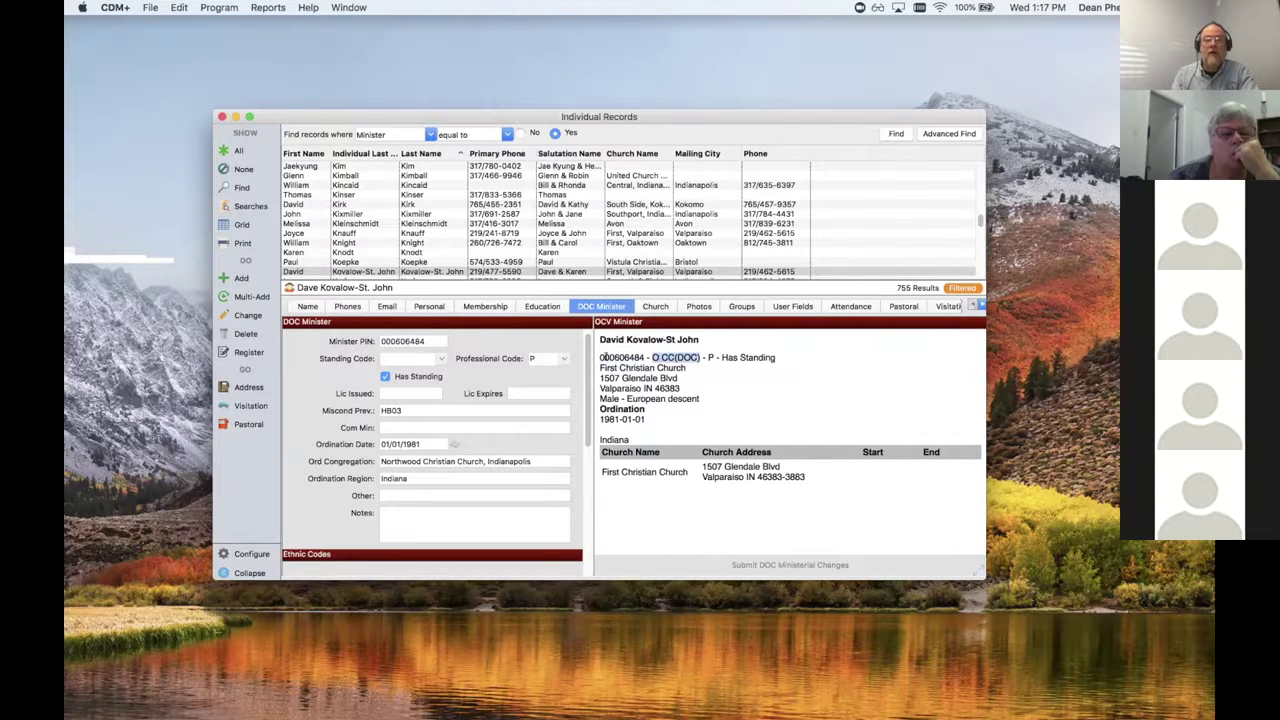
Step: Edit the minister's record, choose Standing Code O CC(DOC), and save it
click(245, 315)
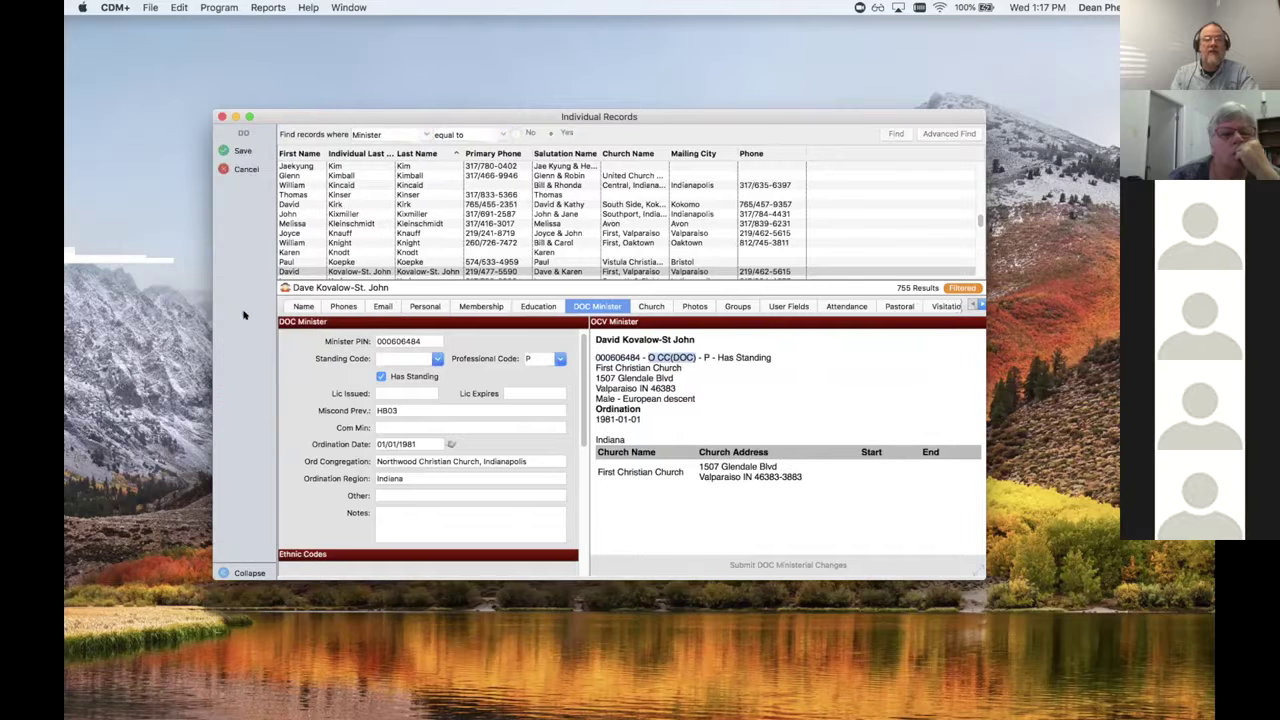
click(437, 364)
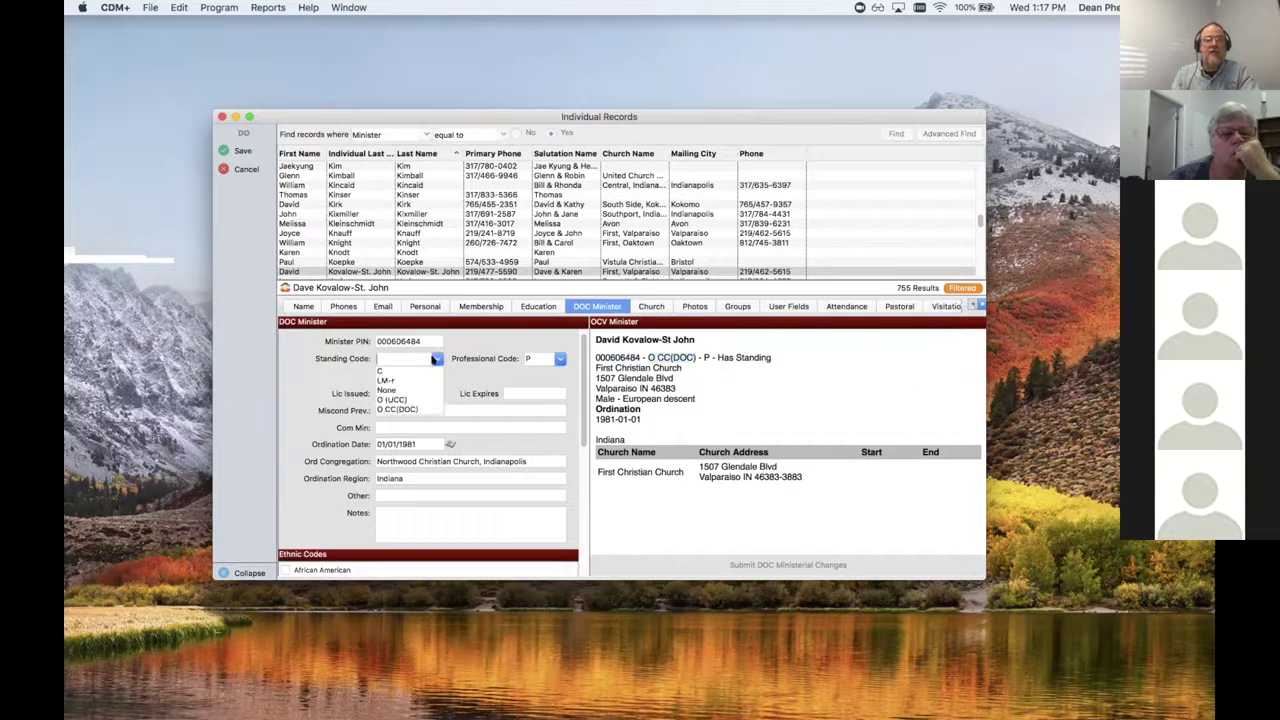
click(410, 401)
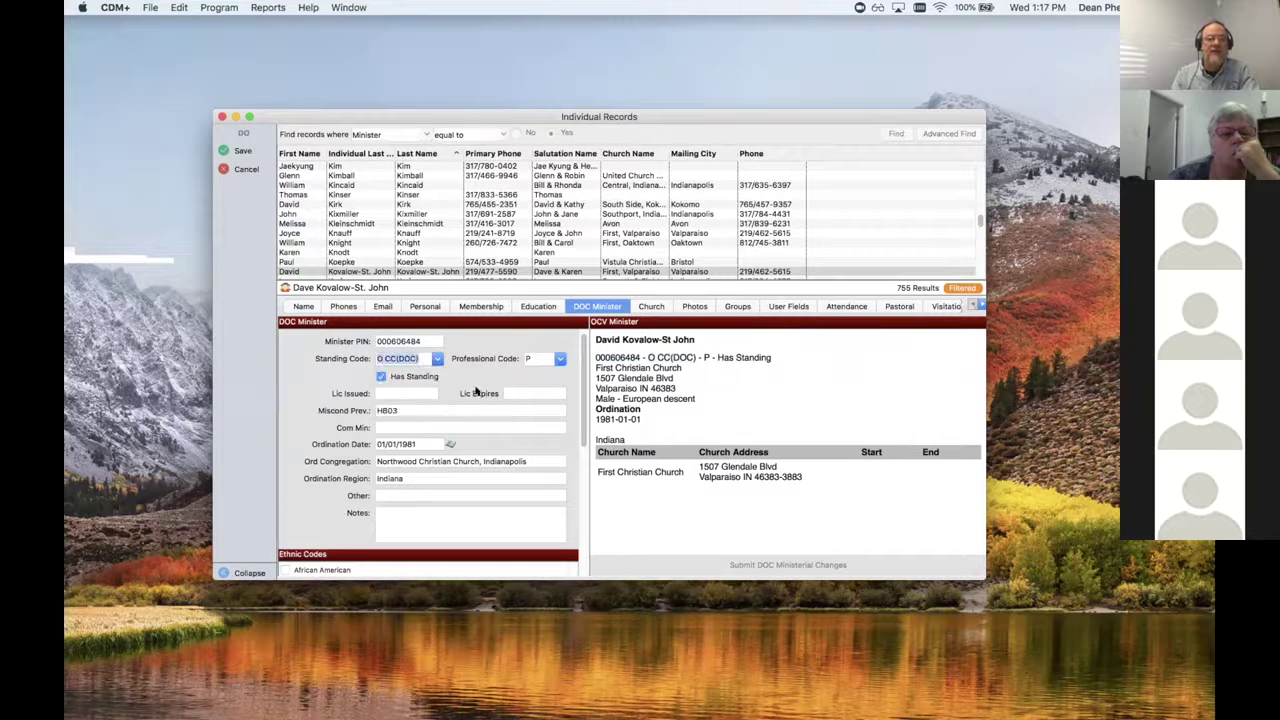
click(240, 151)
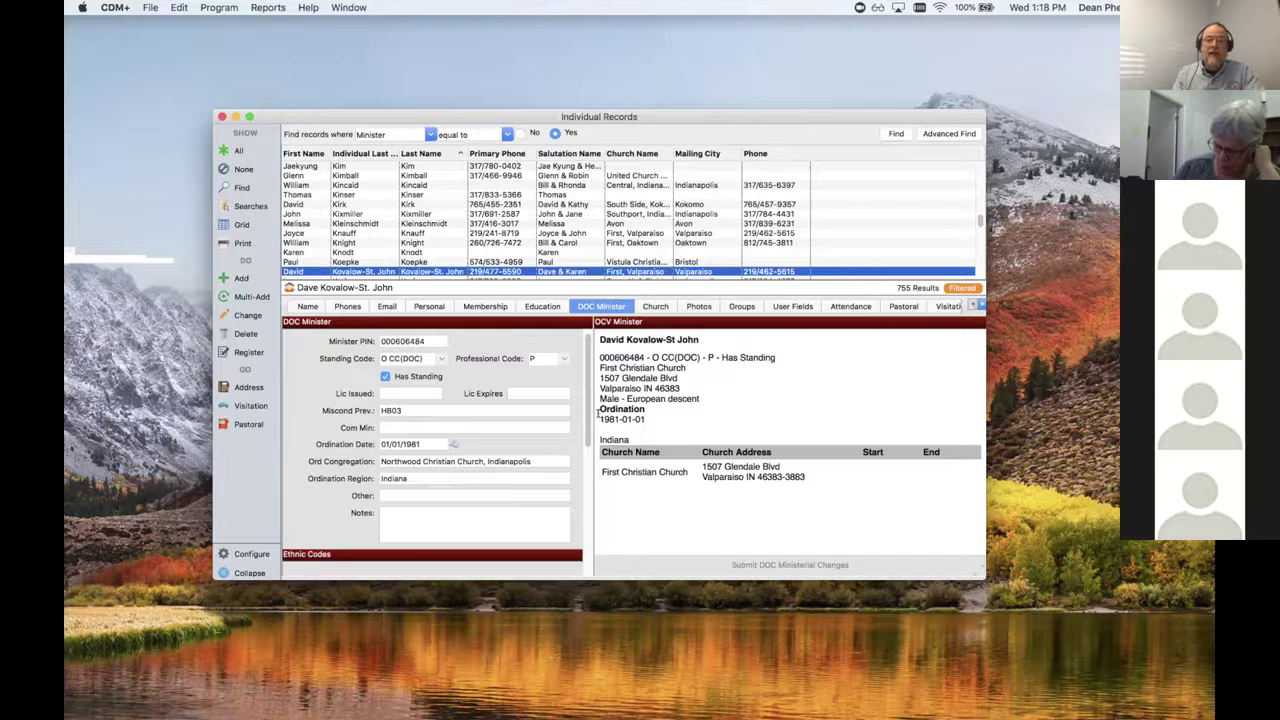
Step: Highlight the ordination date and European descent in the OCV Minister preview while scrolling to Ethnic Codes
drag(598, 417, 648, 421)
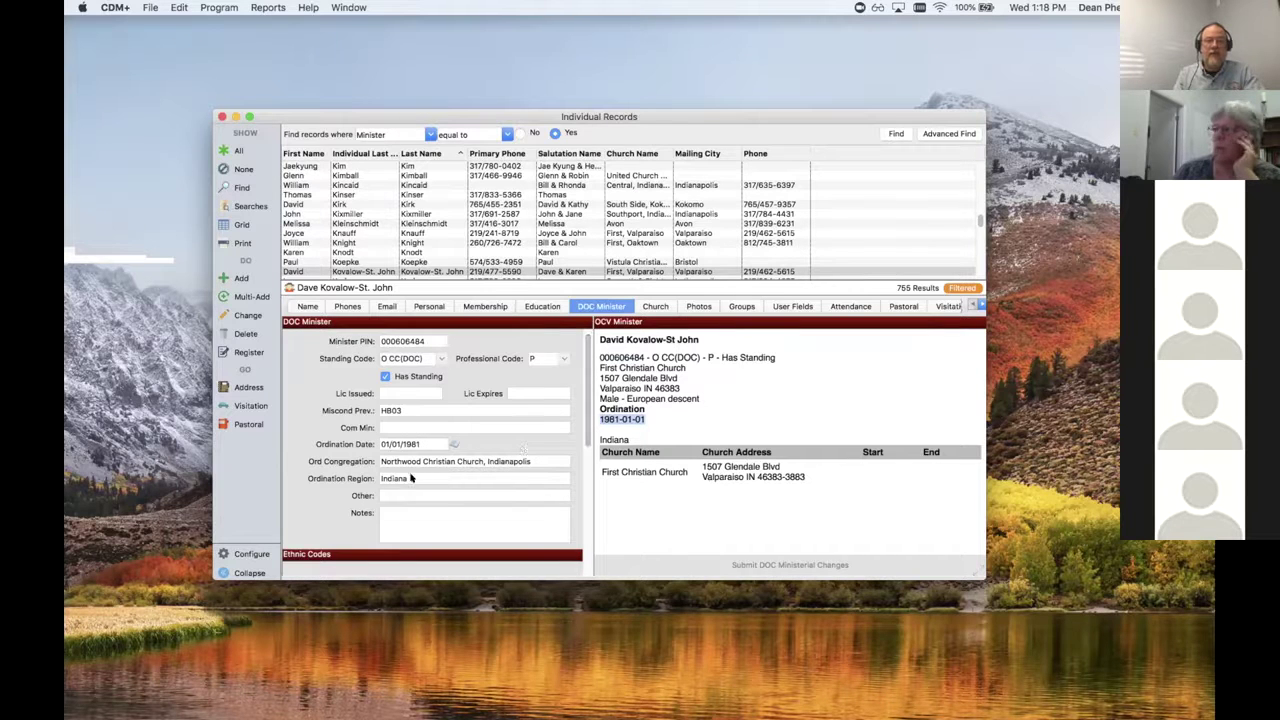
scroll(576, 521, down, 5)
scroll(576, 521, up, 3)
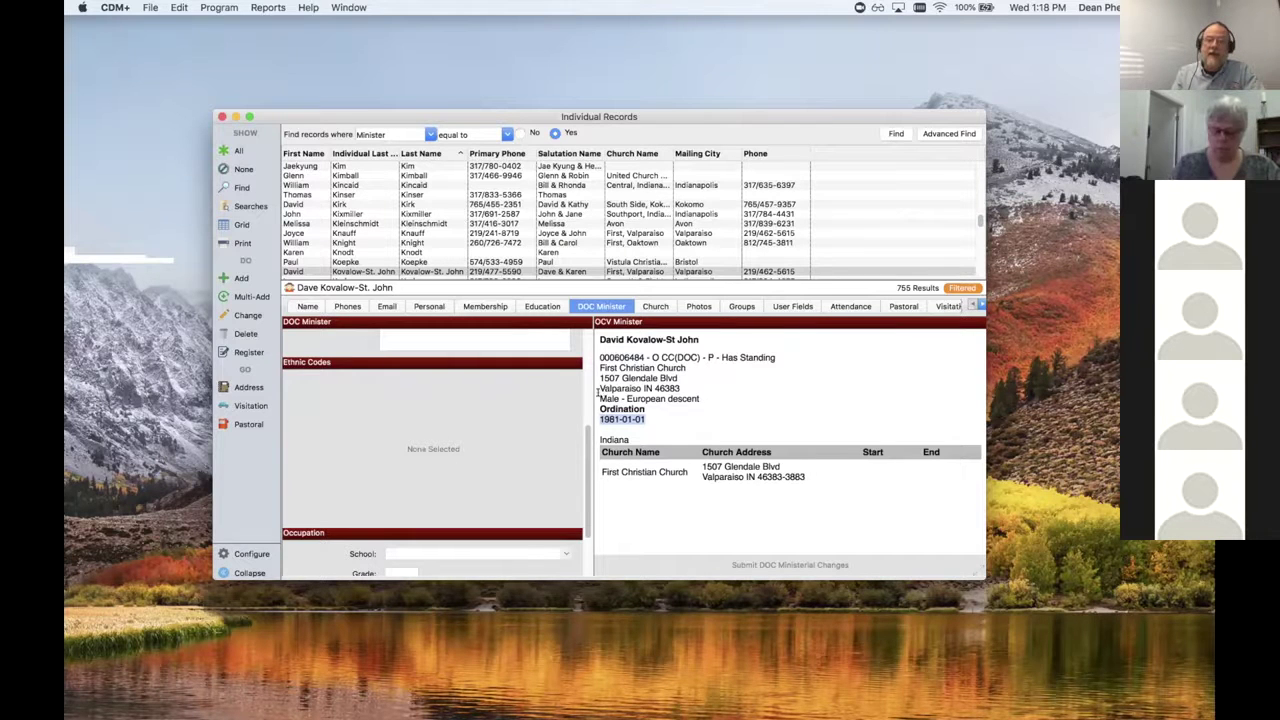
click(630, 395)
drag(641, 395, 703, 400)
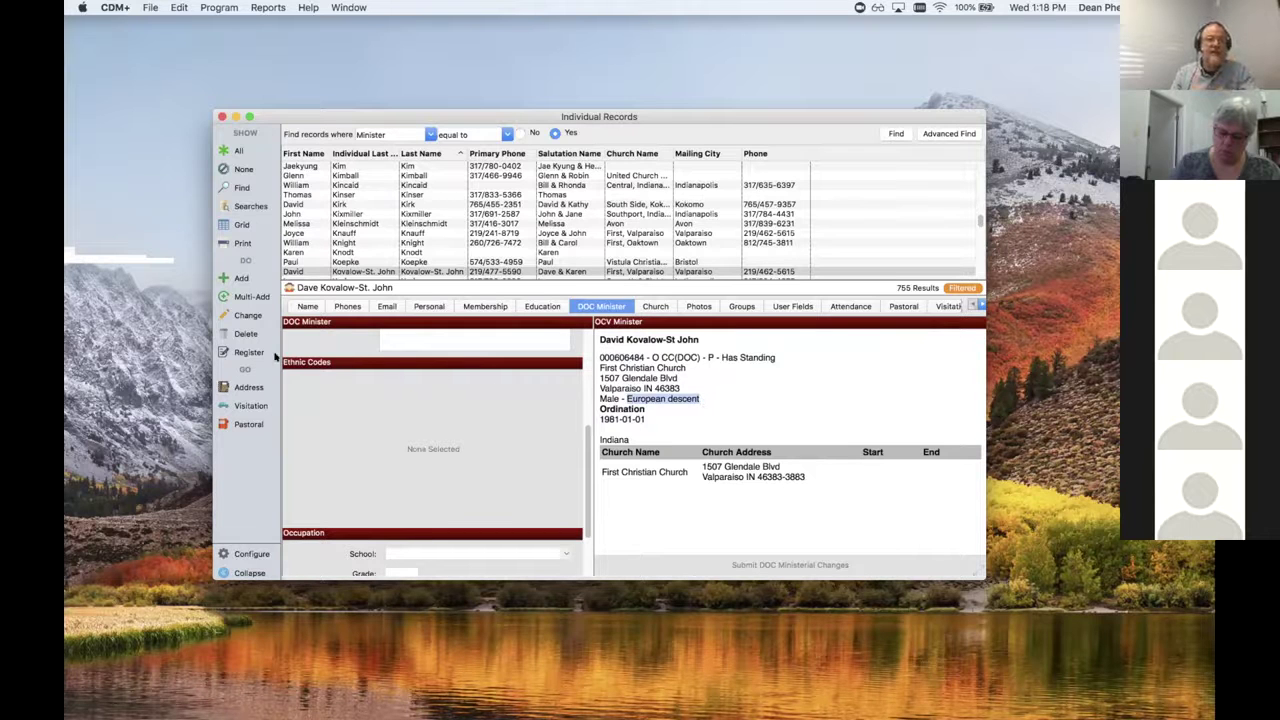
Step: Edit the record to tick the European descent ethnic code and save it
click(246, 313)
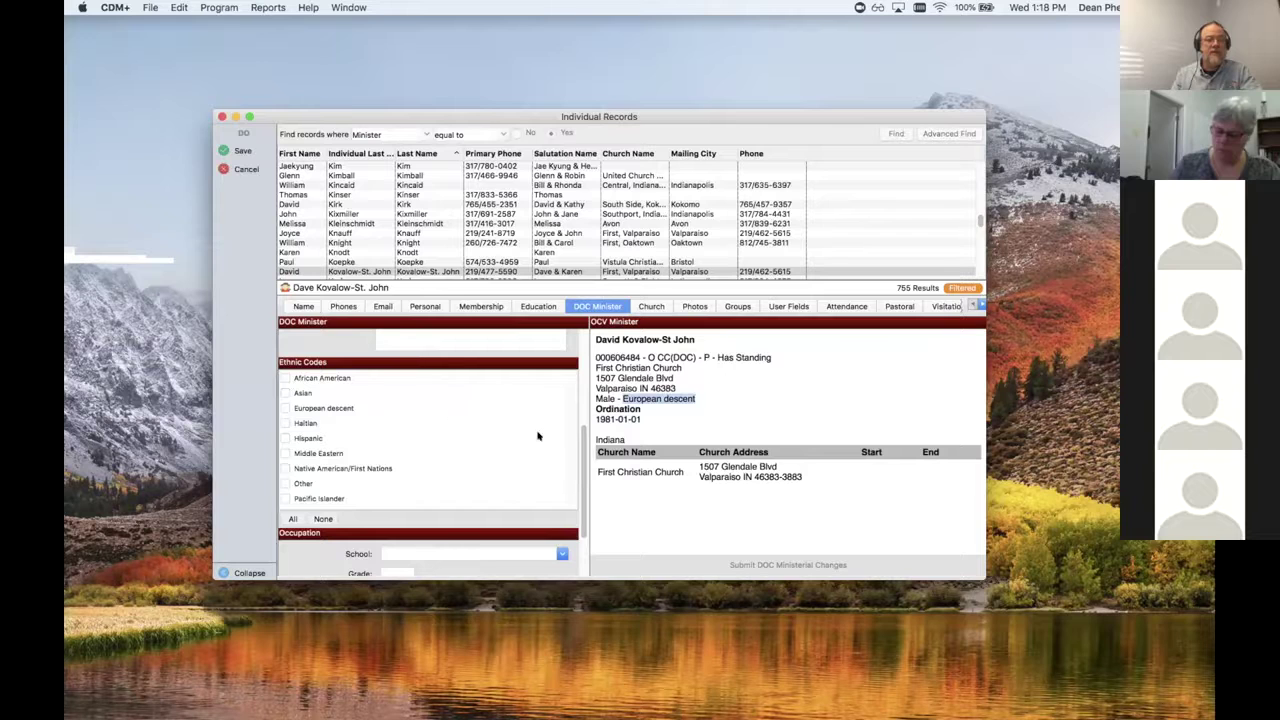
click(284, 408)
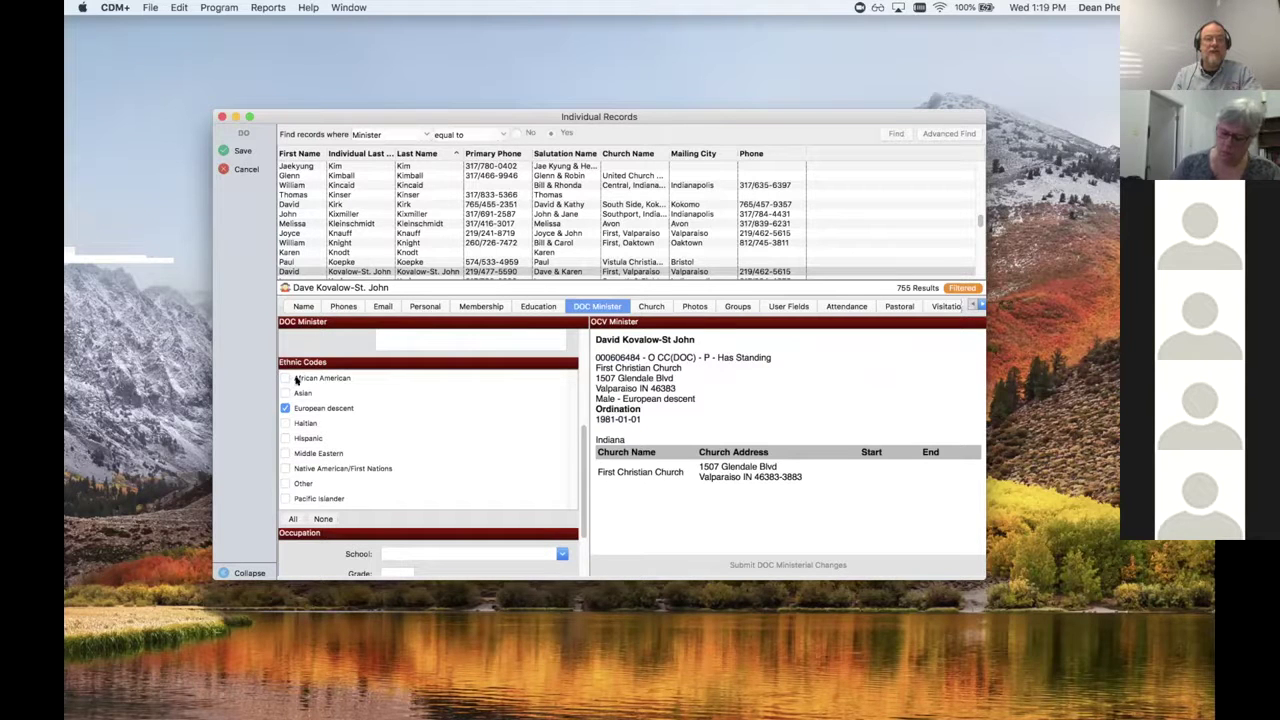
click(244, 150)
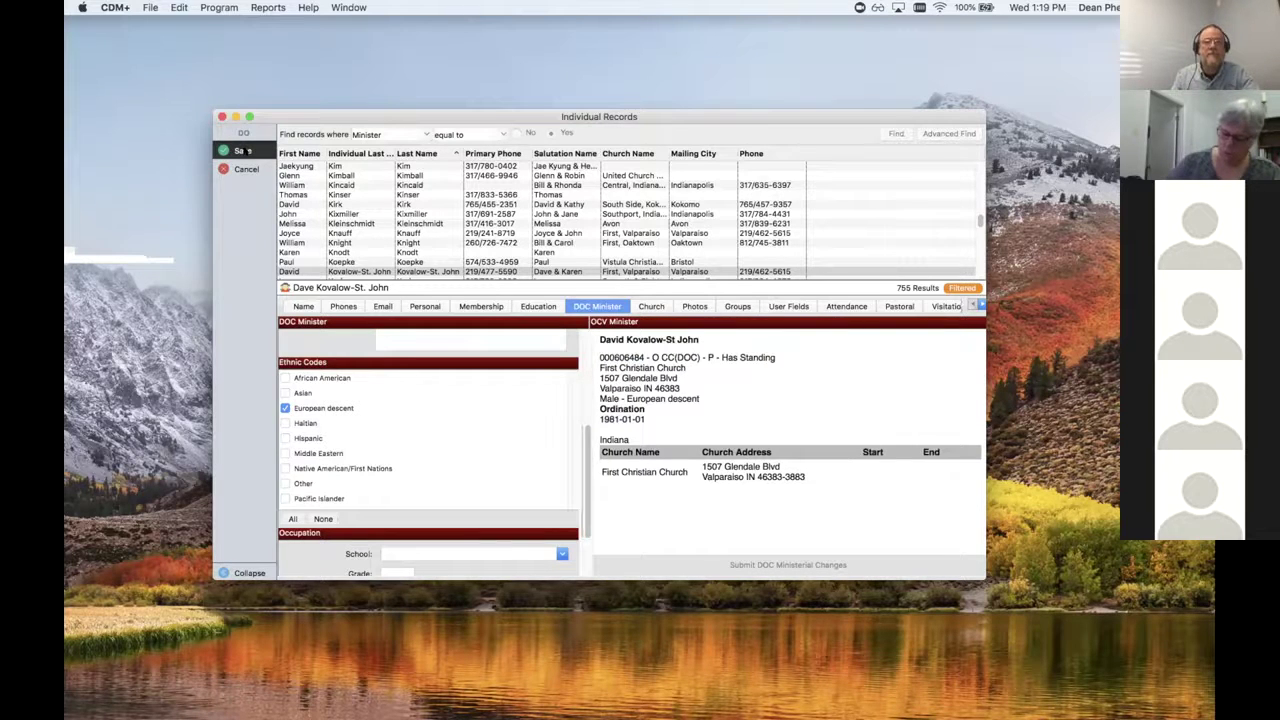
click(149, 8)
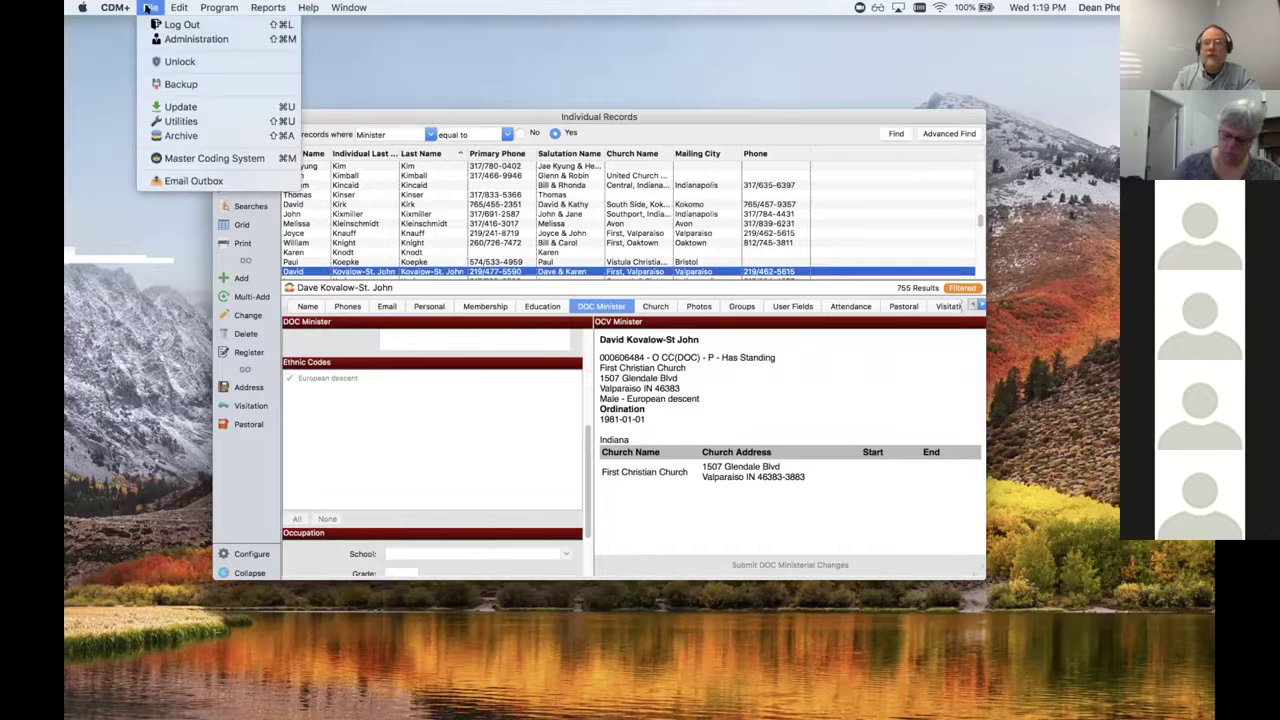
Step: Go to File > Administration, reopen Individual Records, and show the minister's DOC Minister tab
click(181, 39)
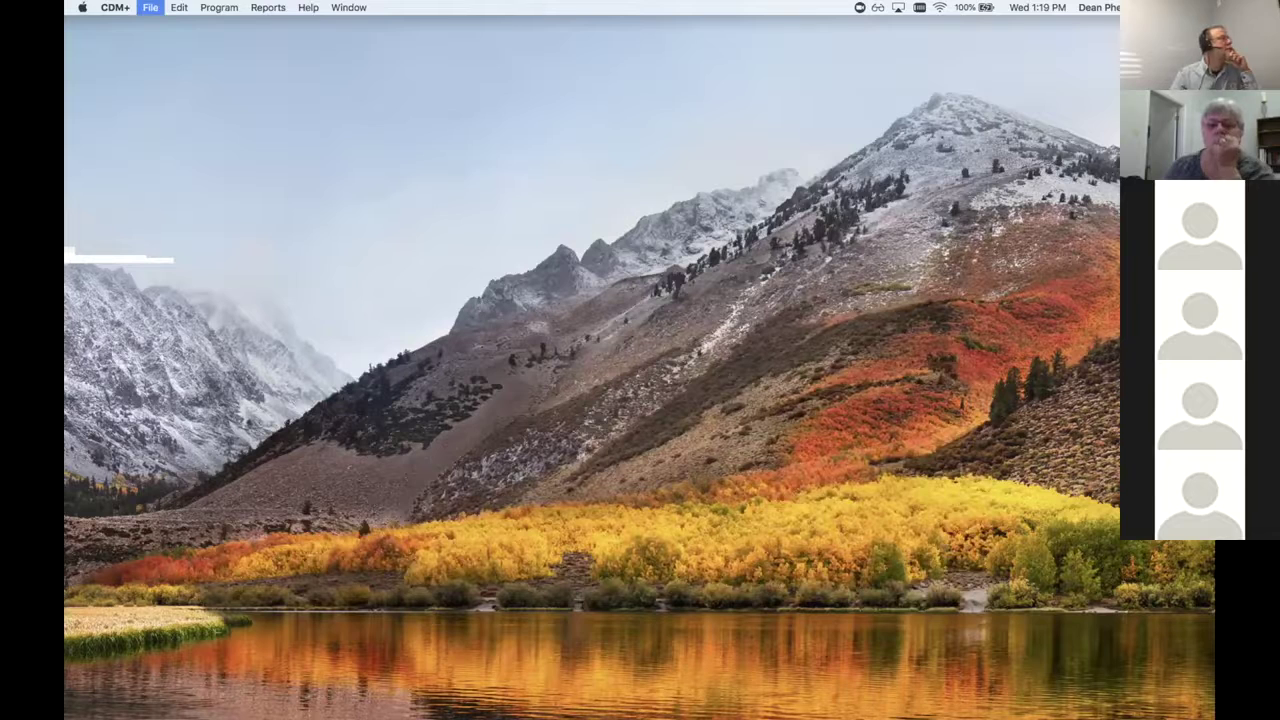
click(218, 7)
mouse_move(235, 24)
click(400, 245)
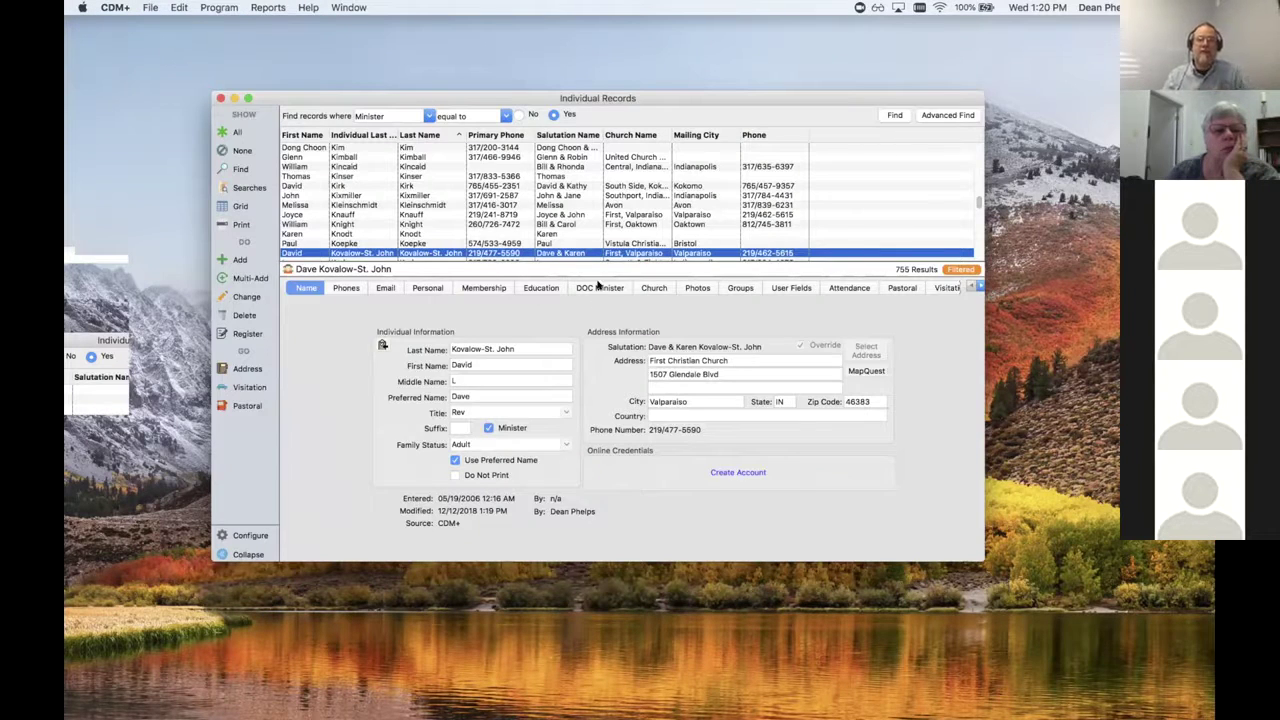
click(597, 288)
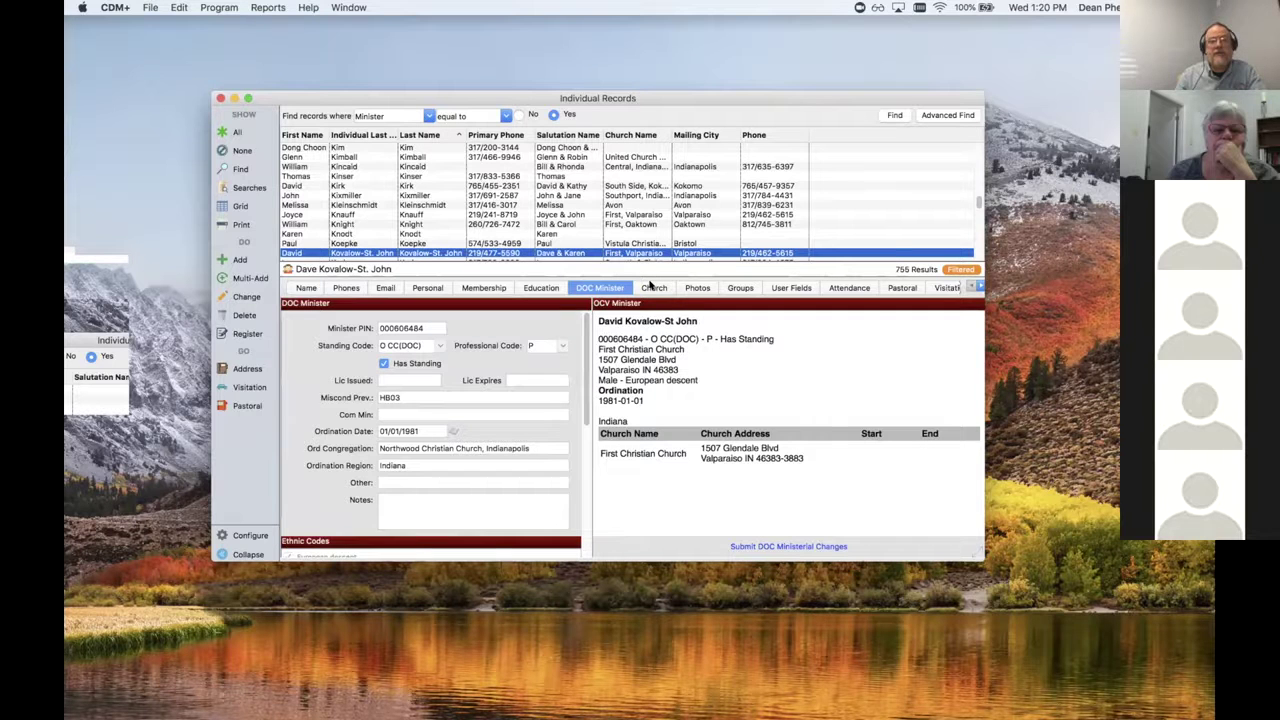
click(651, 287)
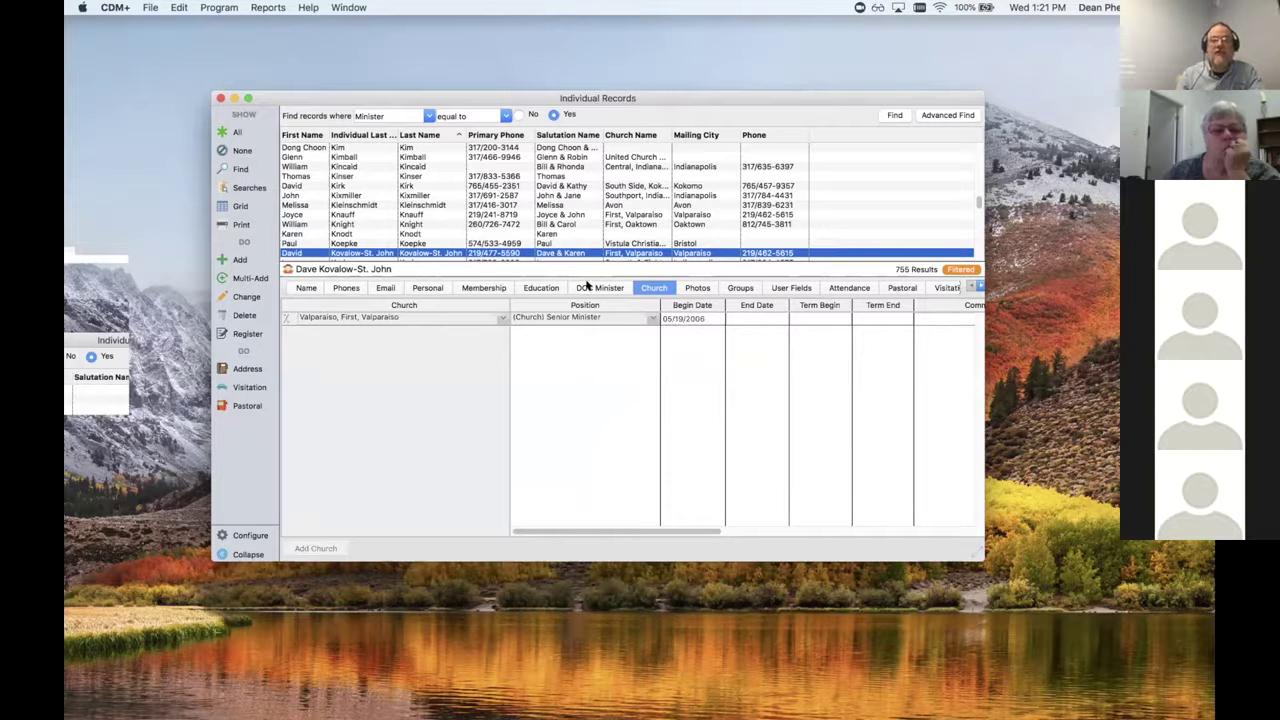
click(588, 286)
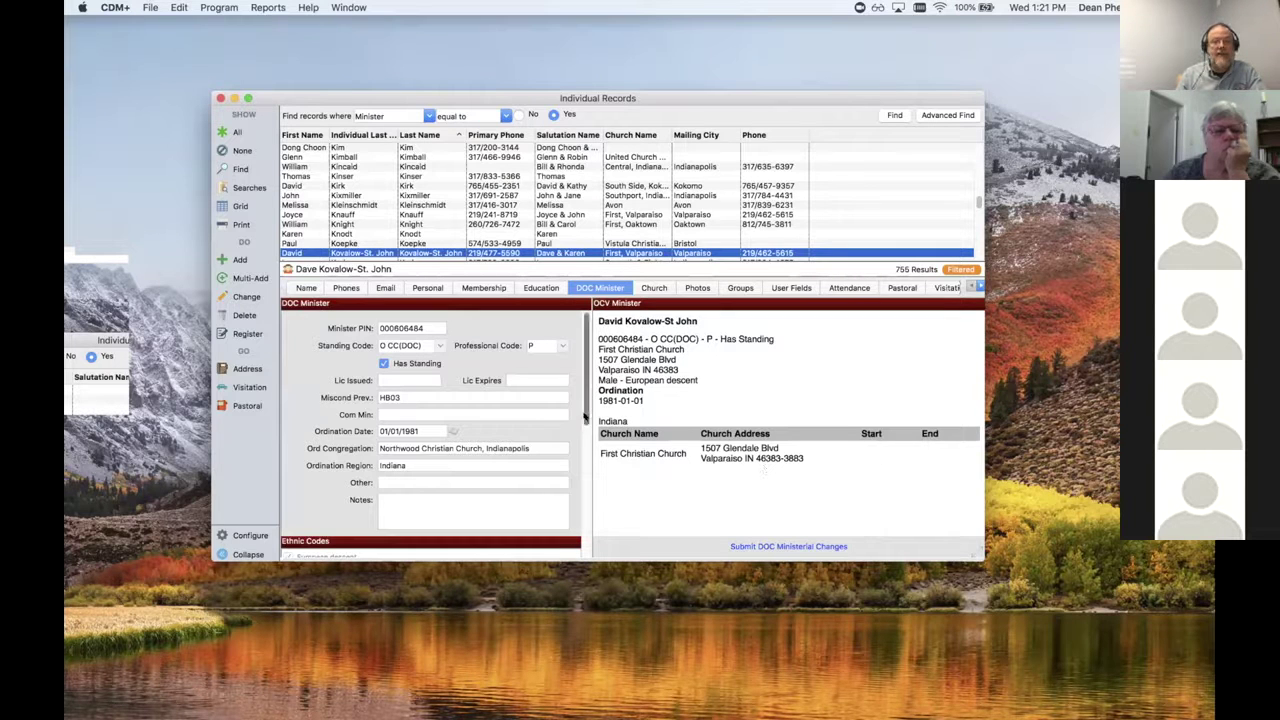
scroll(585, 450, down, 3)
drag(585, 450, 587, 400)
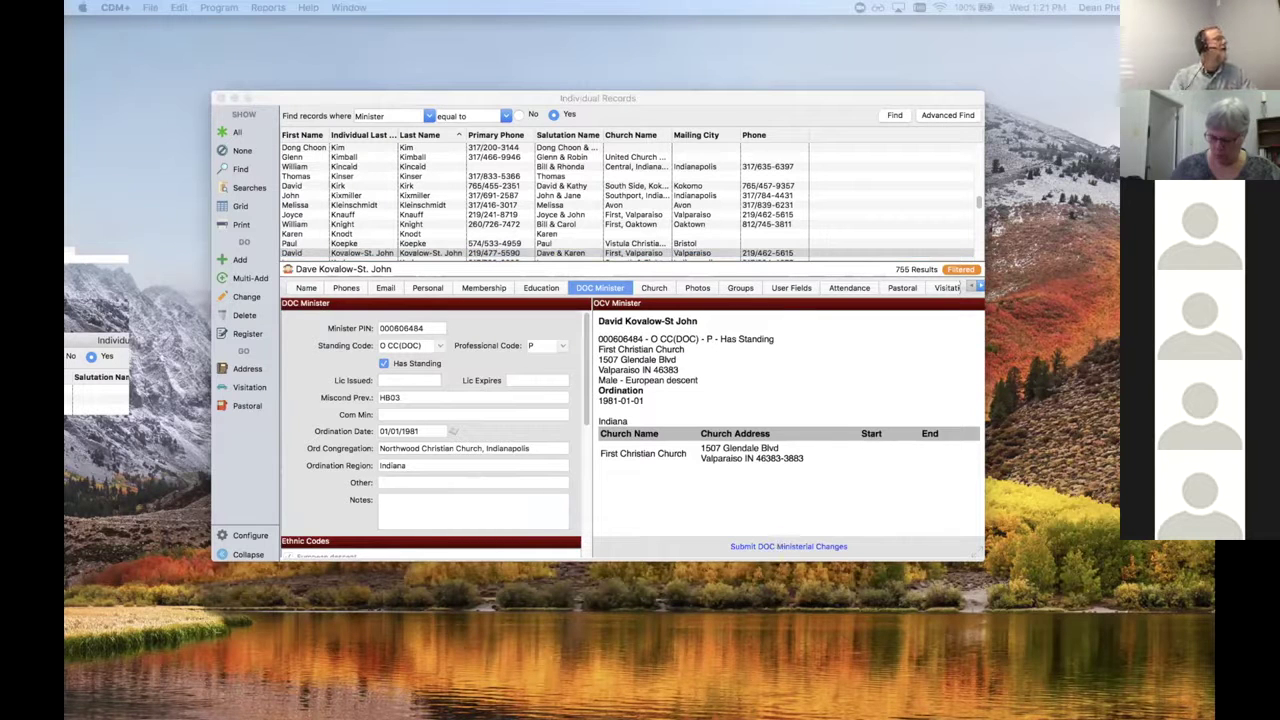
Step: Position the Submit DOC Ministerial Changes dialog, scroll its Changes list, and start a submission note
drag(1096, 402, 800, 84)
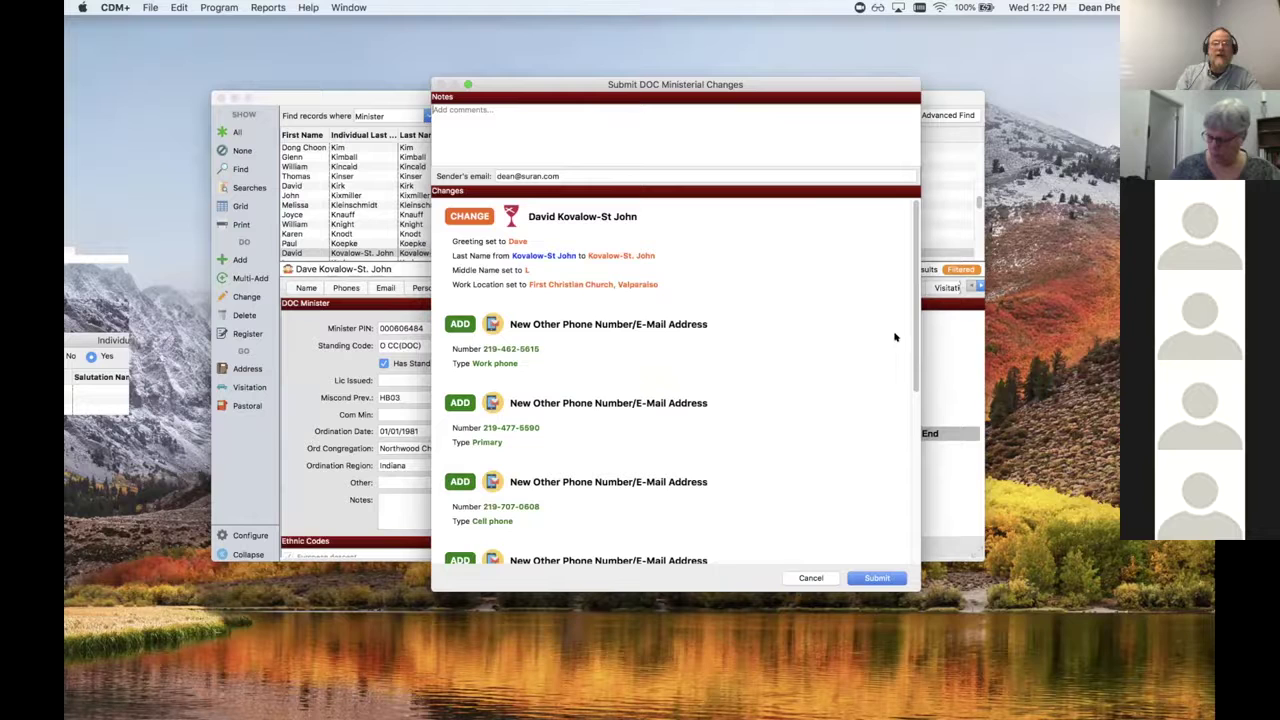
drag(915, 338, 906, 515)
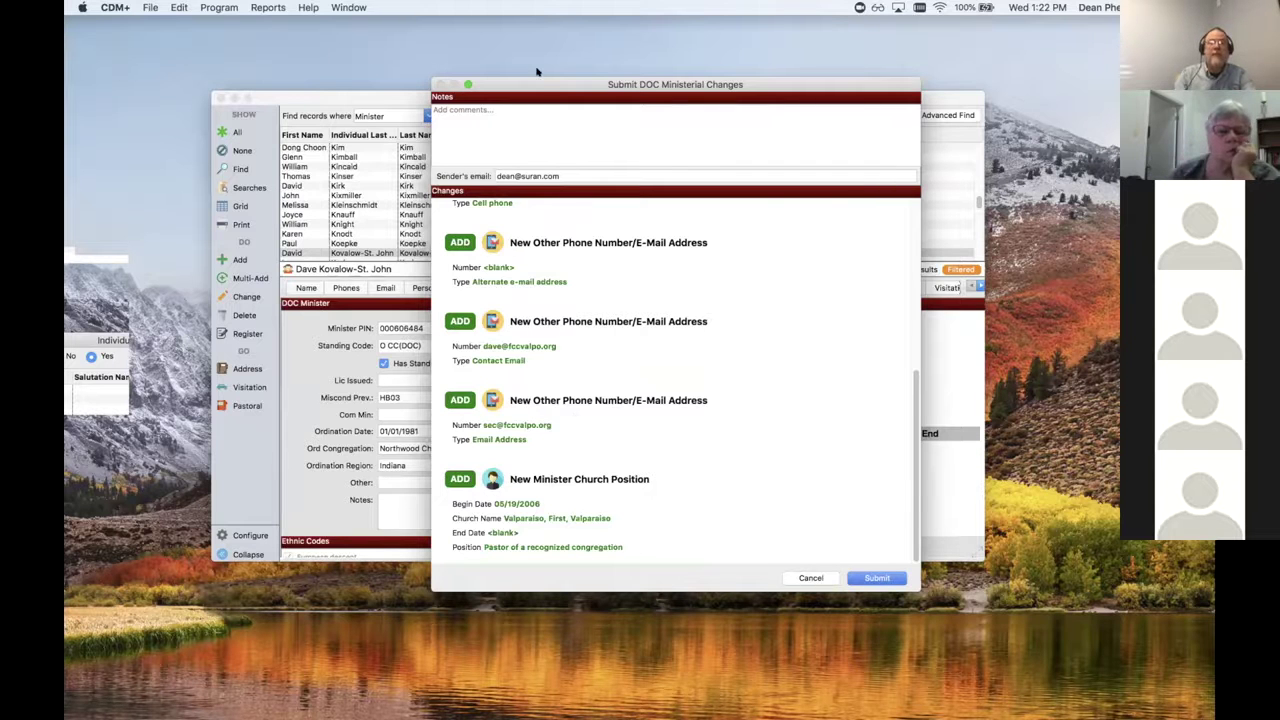
drag(552, 93, 435, 349)
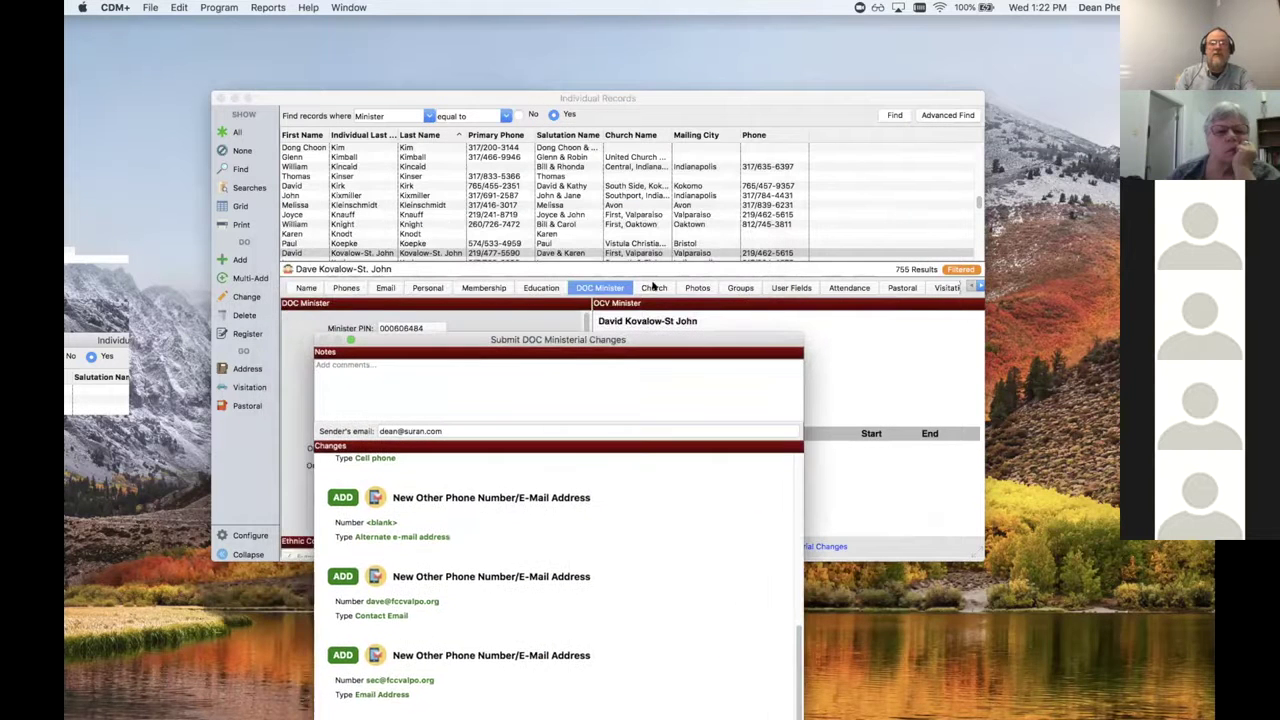
drag(617, 339, 772, 57)
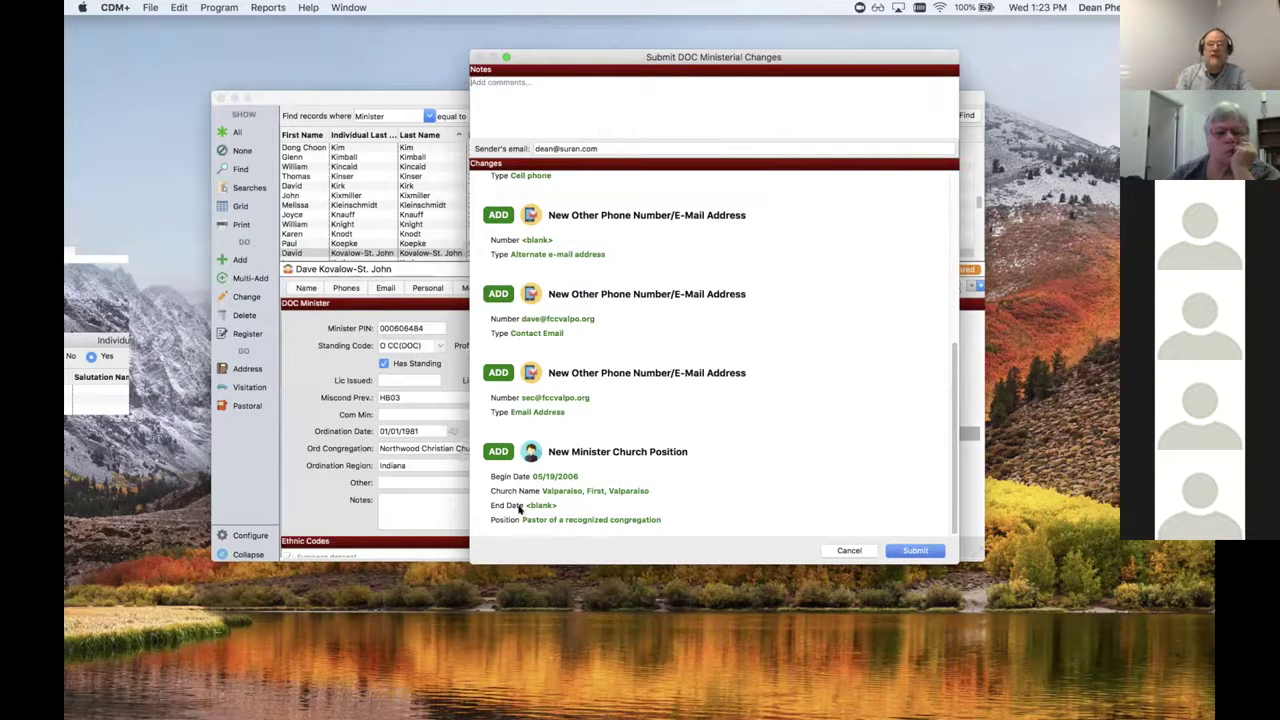
drag(955, 432, 957, 258)
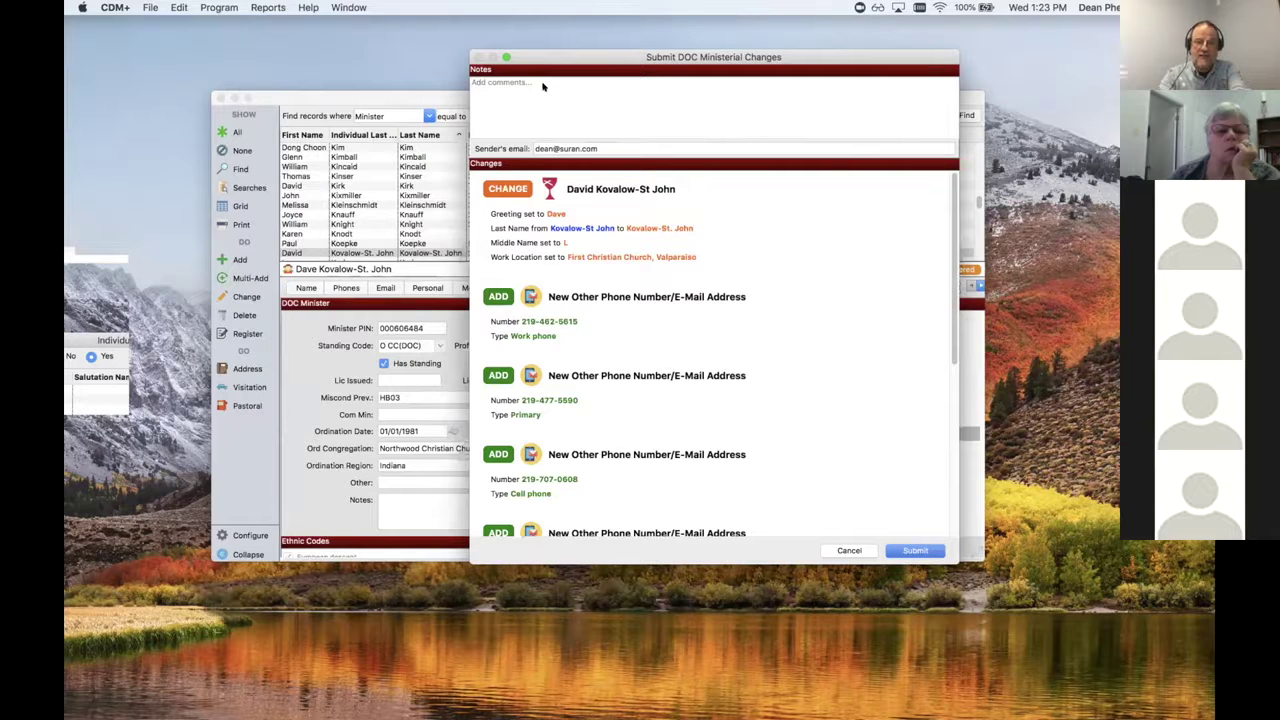
click(543, 87)
text(Submitting )
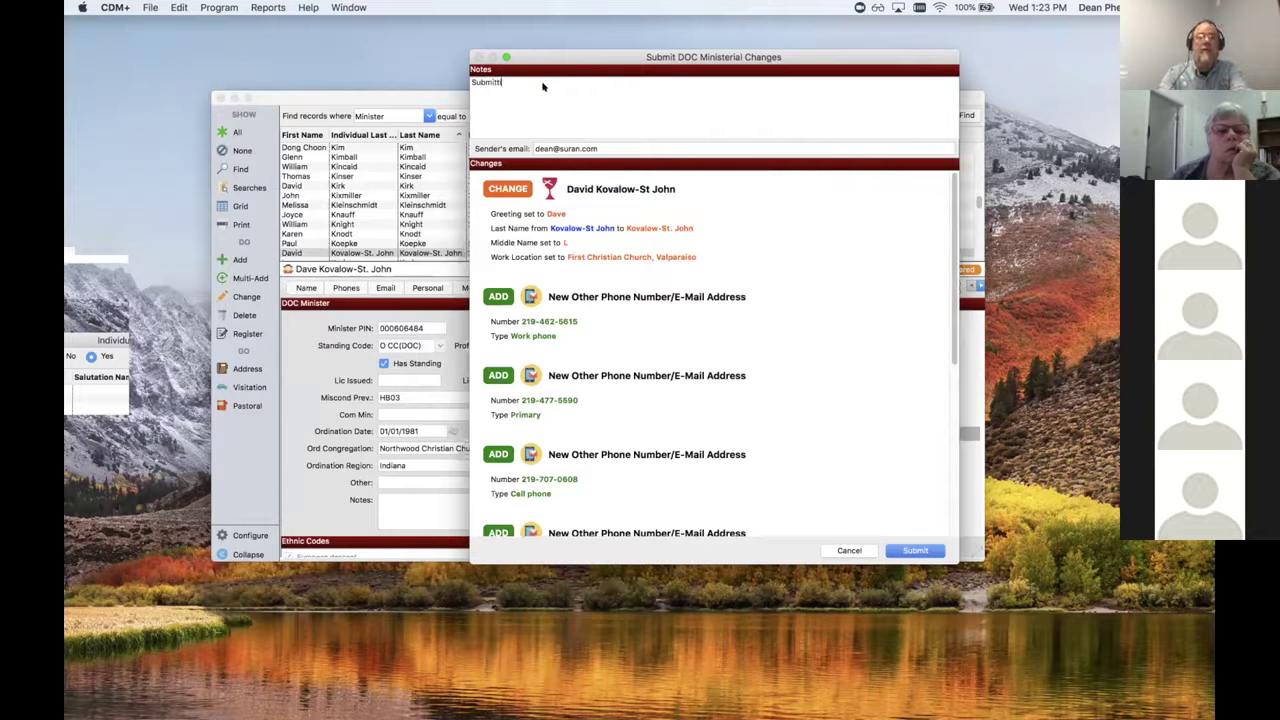
text(changes from standi)
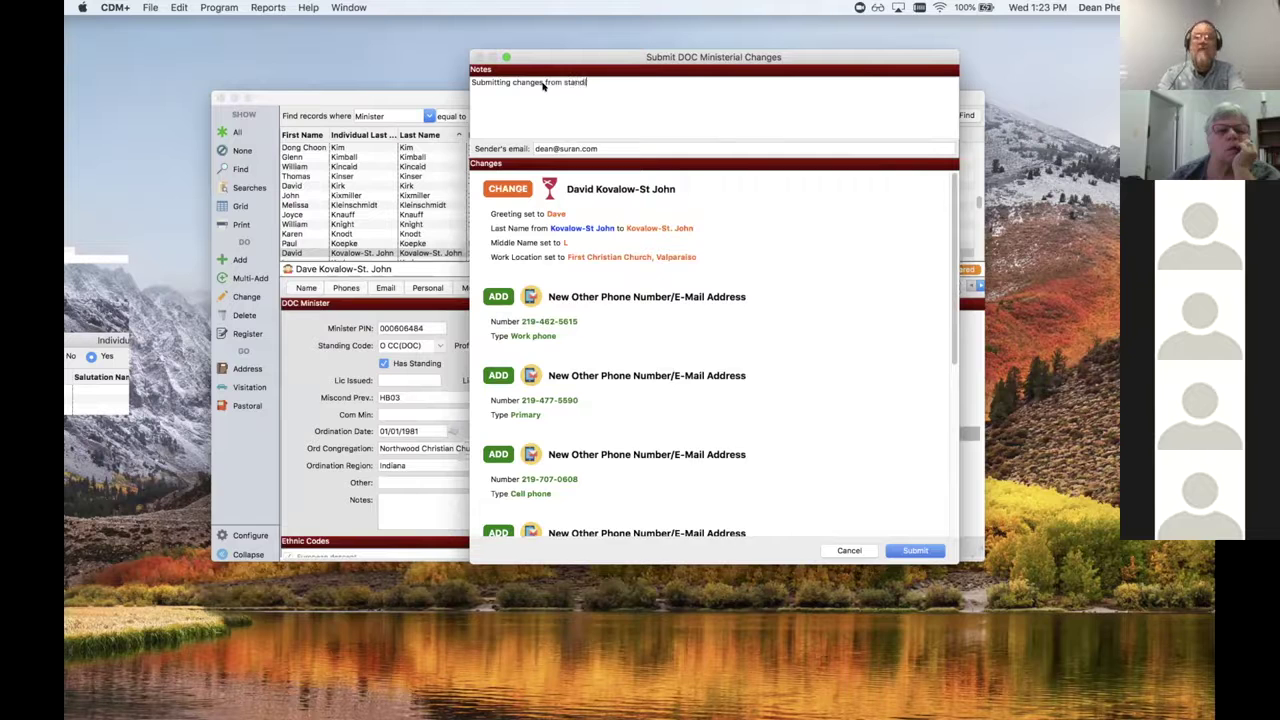
text(ng review.)
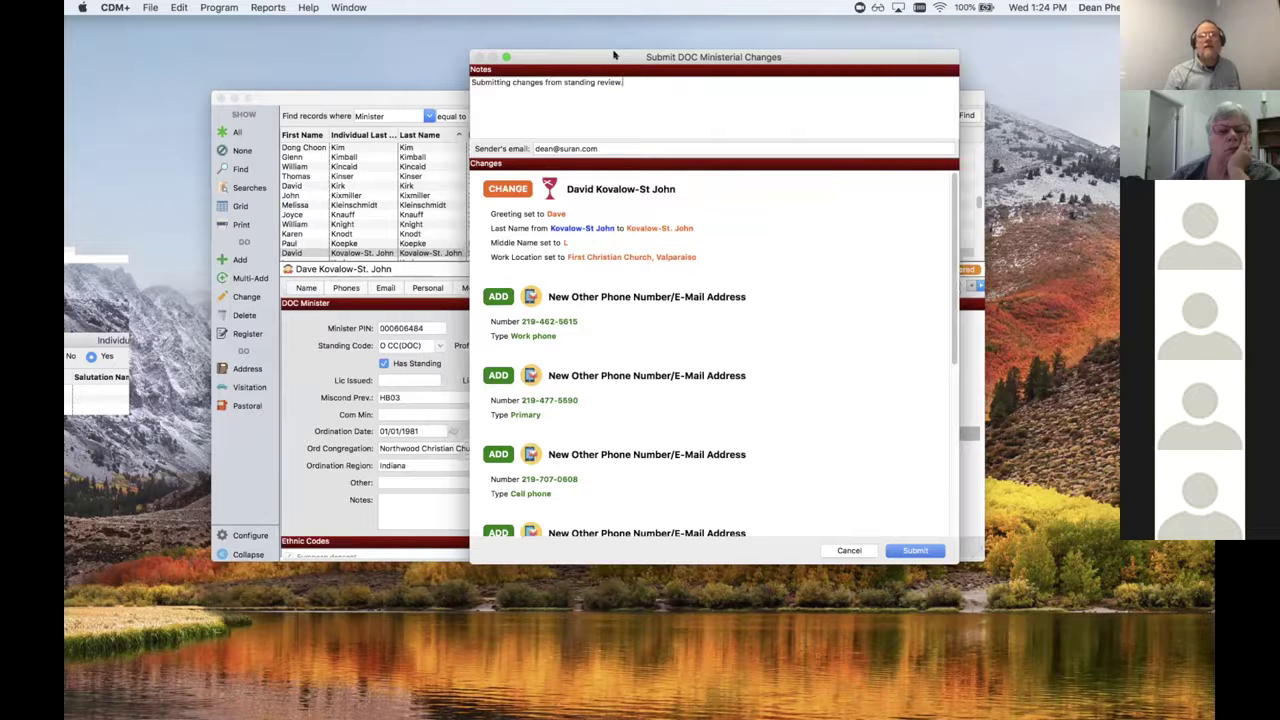
drag(614, 55, 718, 68)
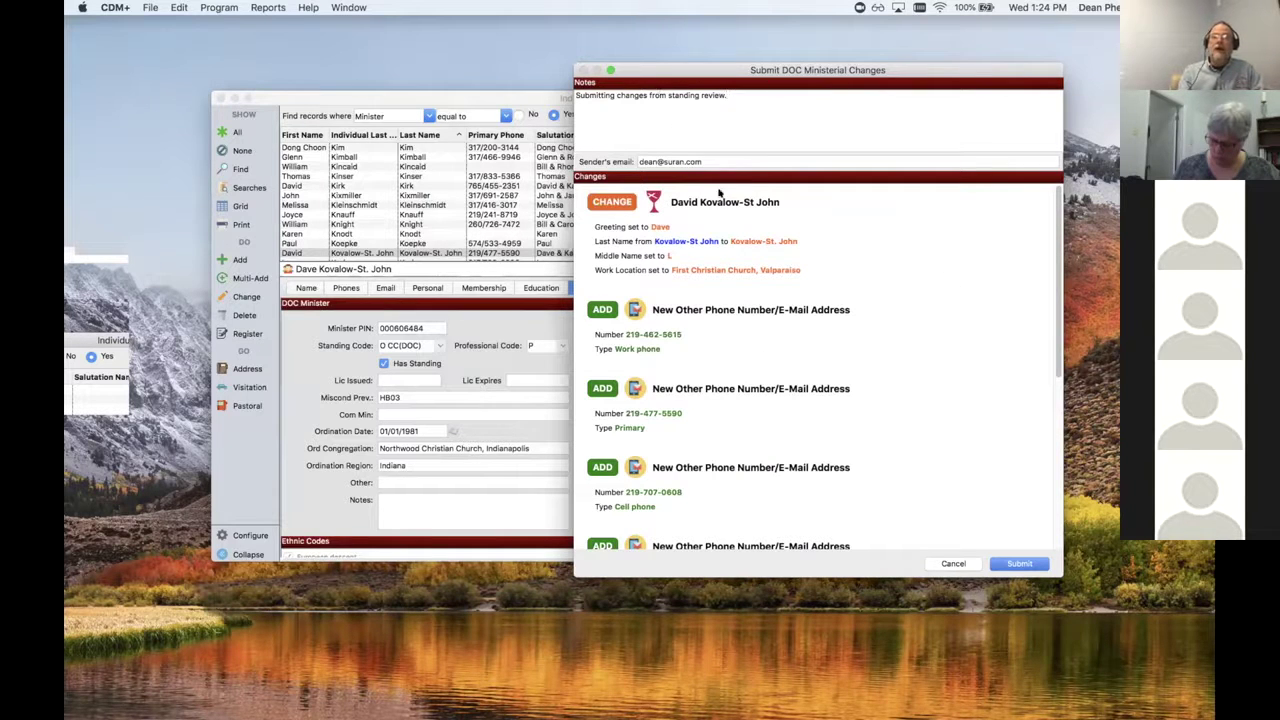
drag(703, 161, 637, 162)
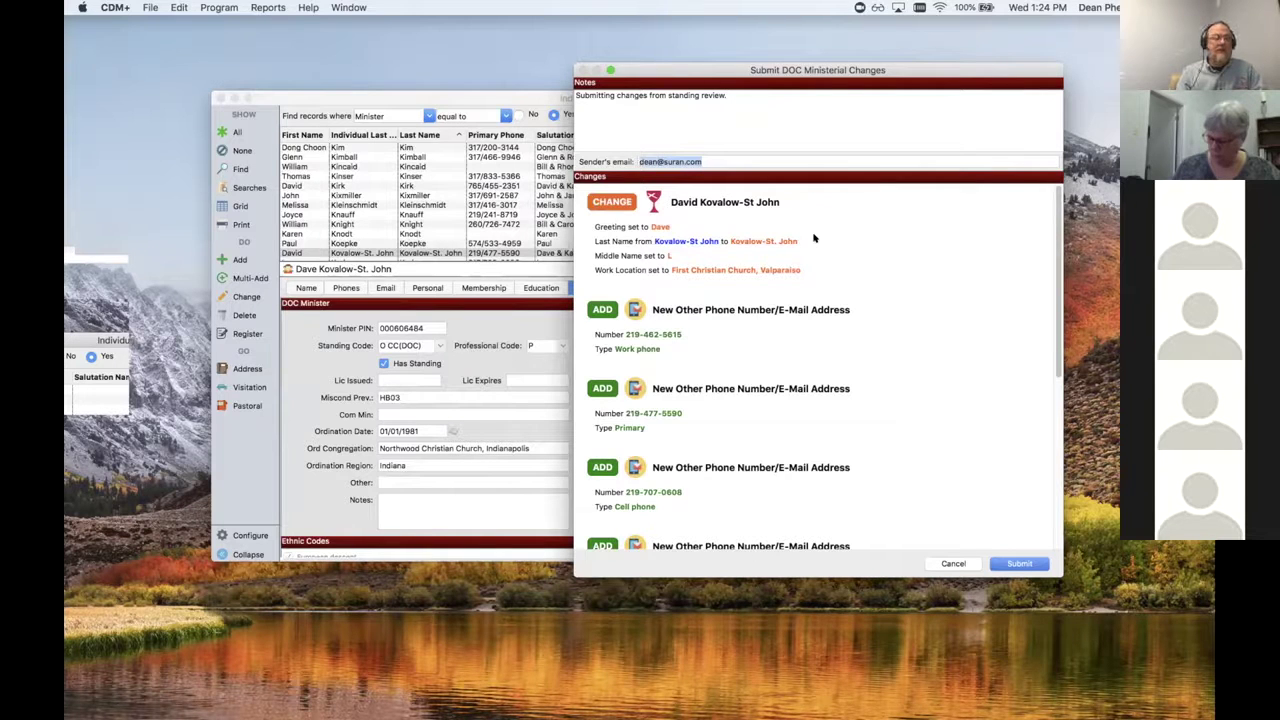
click(779, 160)
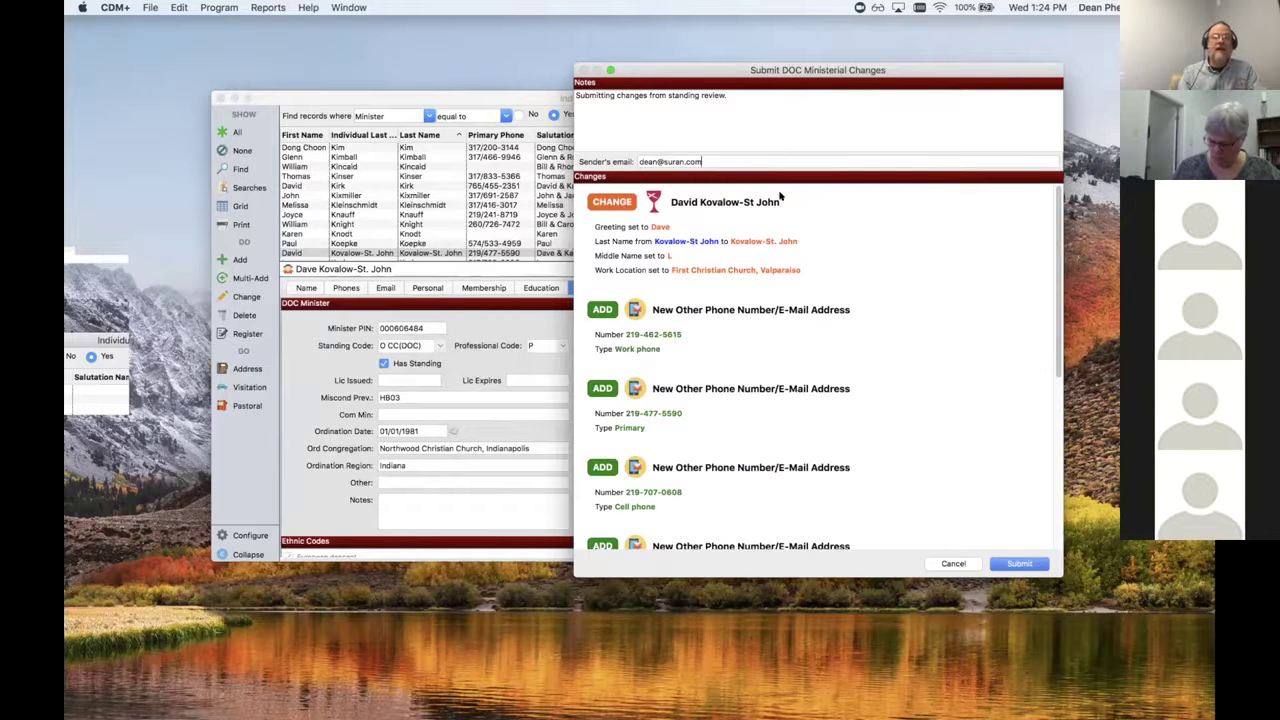
Step: Submit the DOC ministerial changes, confirm the alert, and view the Ministerial Changes log
click(1014, 564)
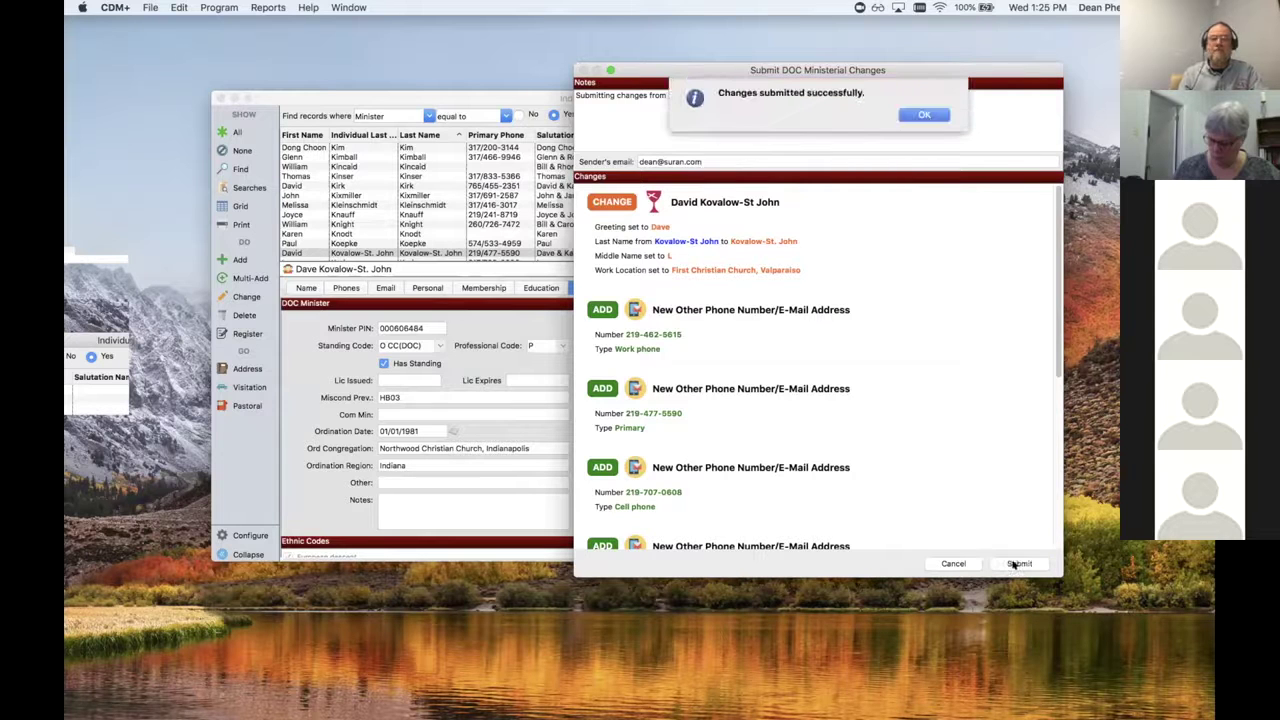
click(924, 115)
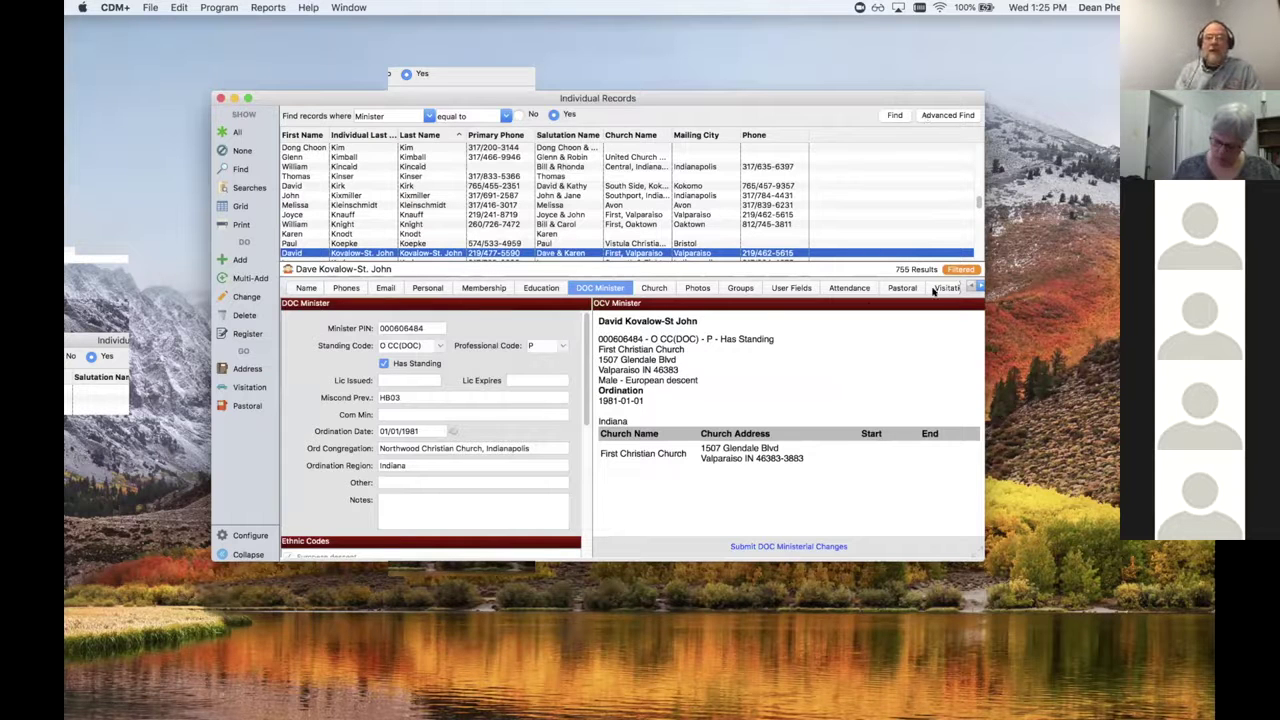
drag(977, 285, 977, 285)
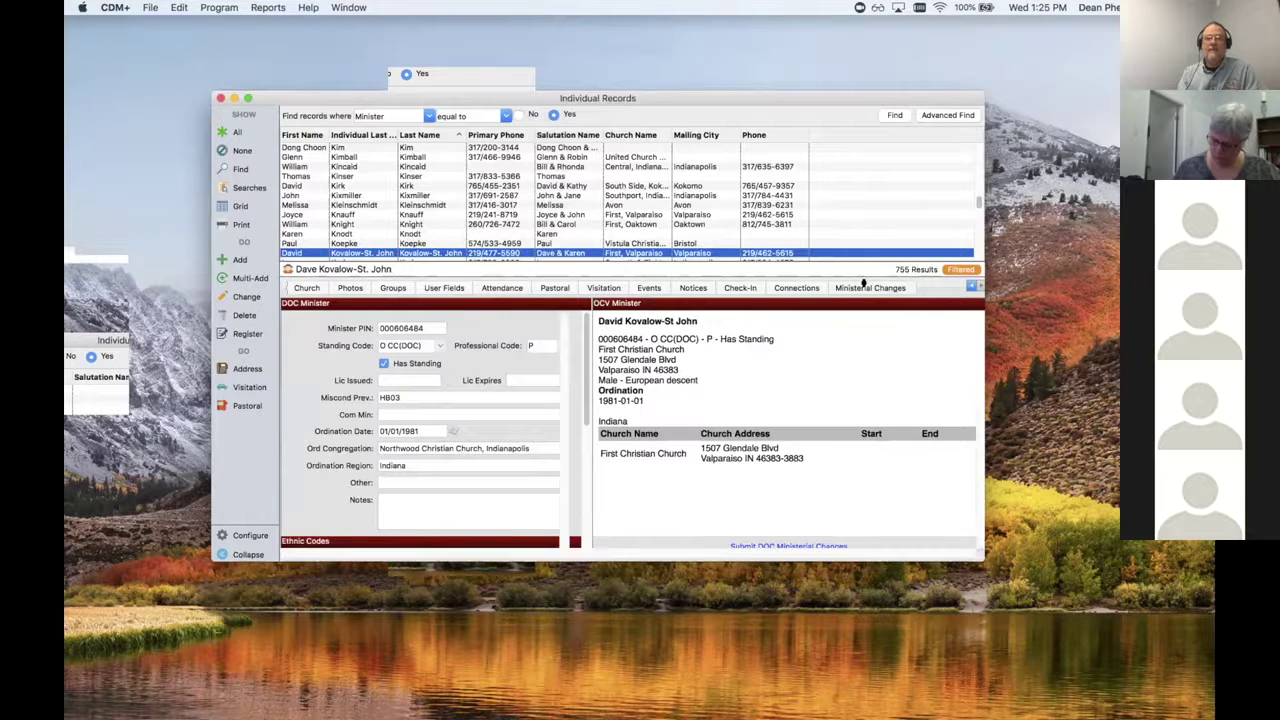
click(866, 286)
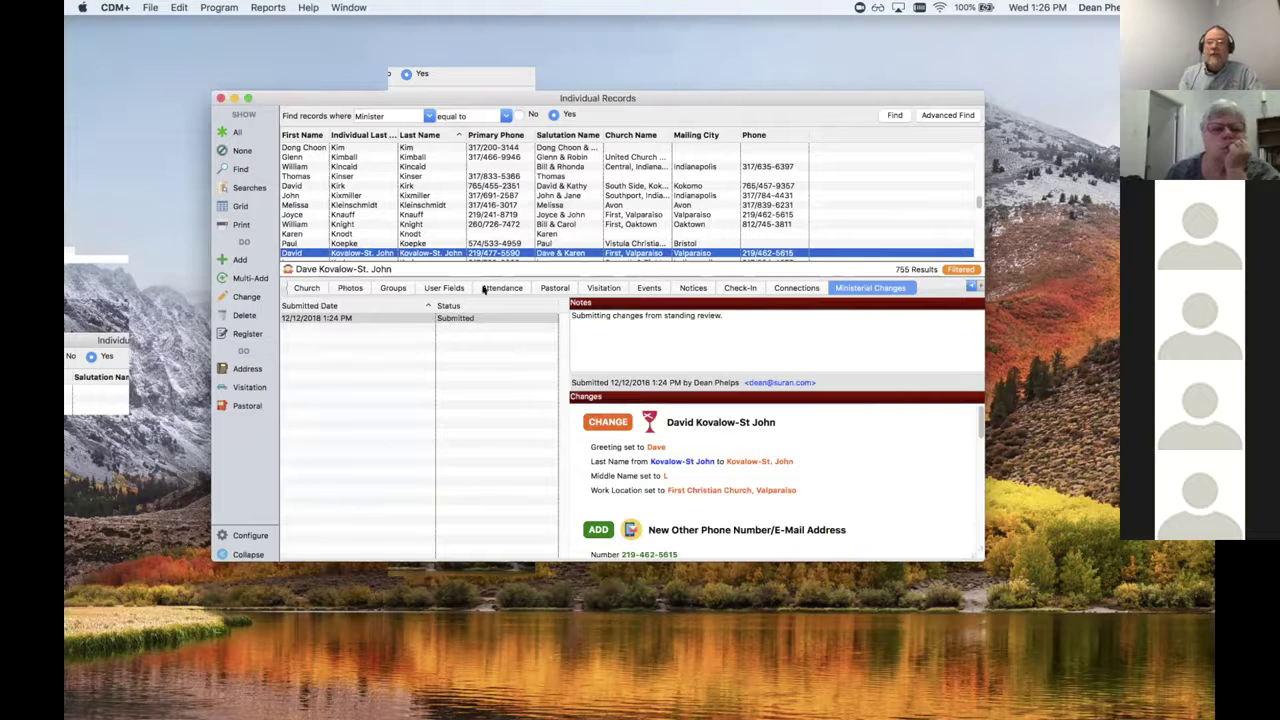
Step: Return from the Ministerial Changes log to the minister's DOC Minister tab
click(970, 285)
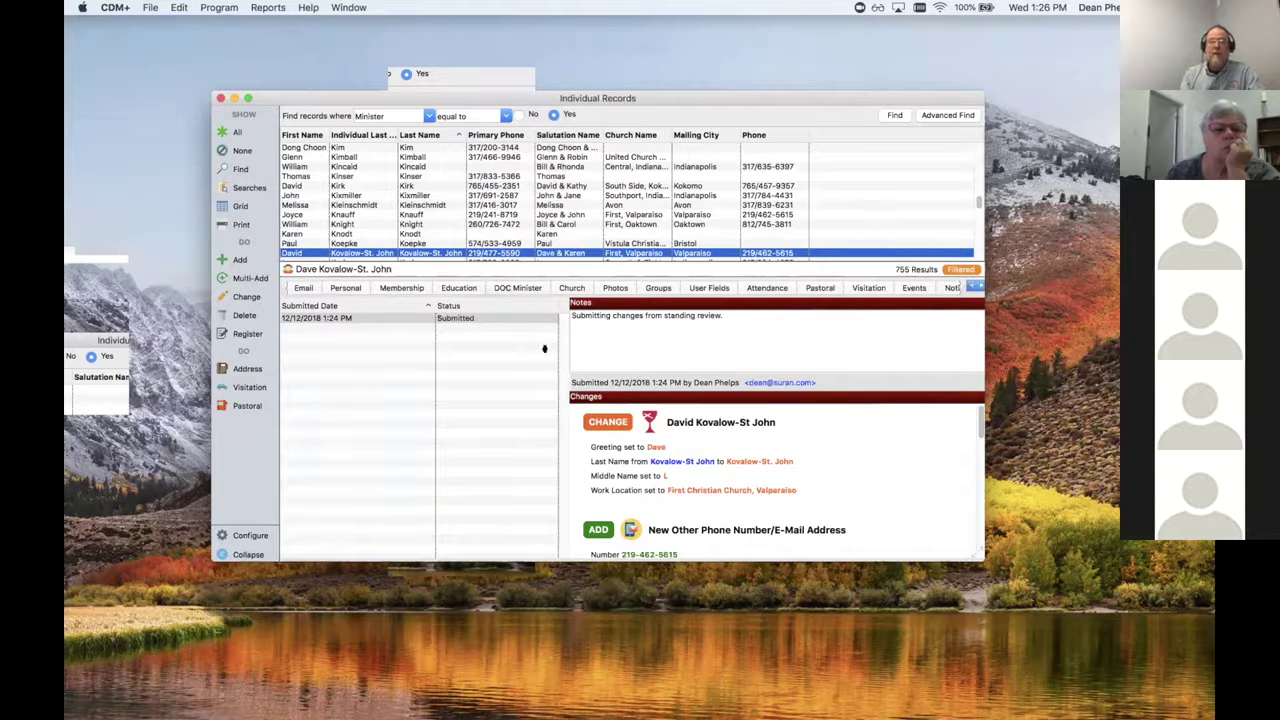
click(530, 286)
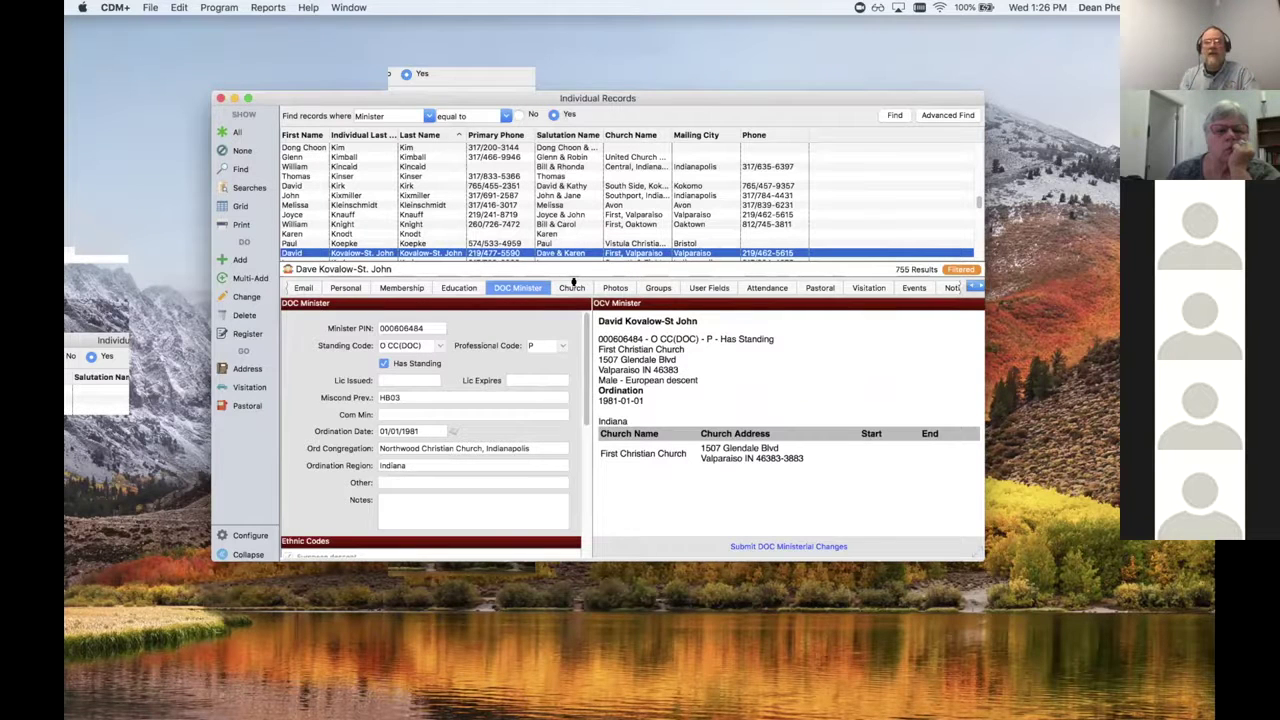
Step: Show the Church tab listing Senior Minister at First, Valparaiso since 05/19/2006
click(570, 287)
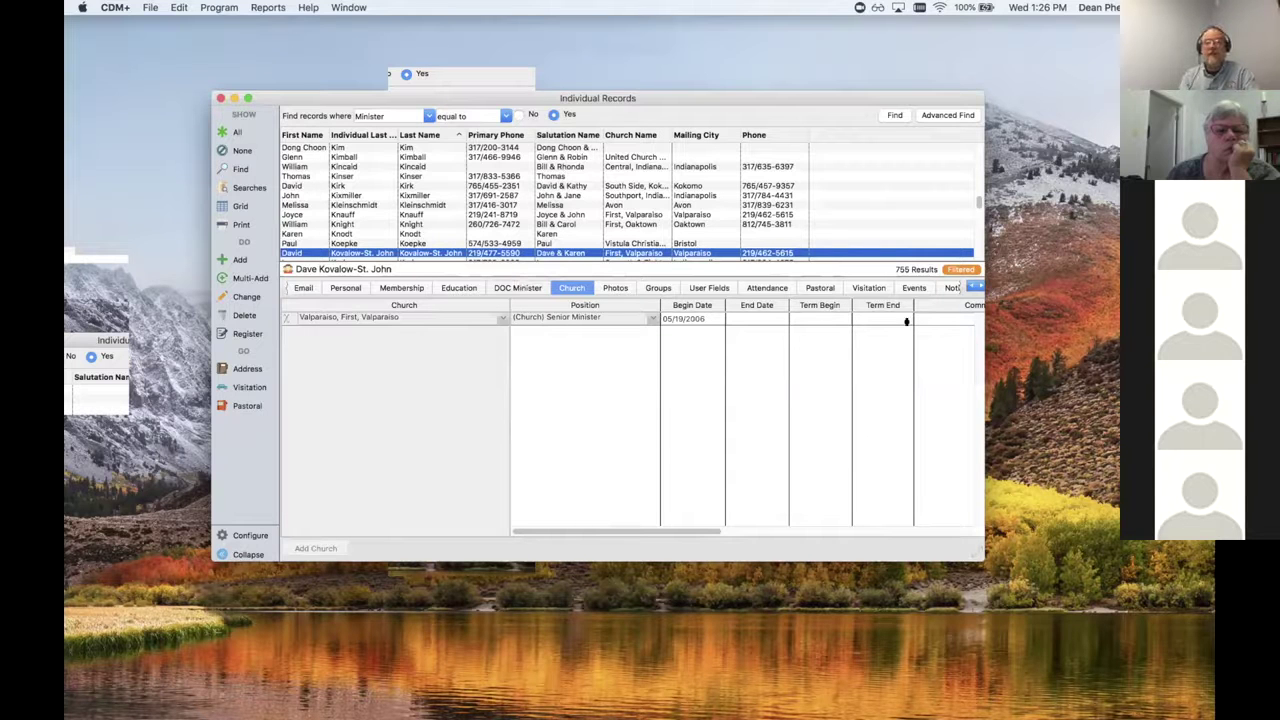
click(525, 287)
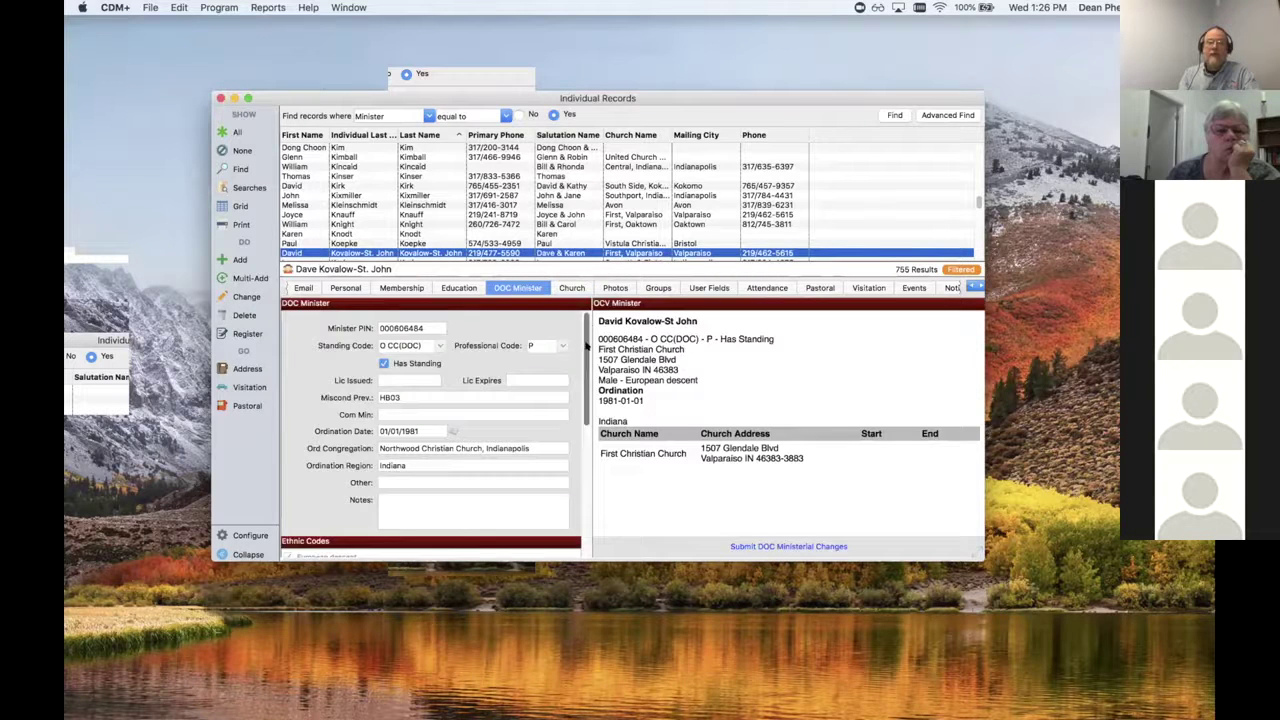
drag(585, 350, 583, 500)
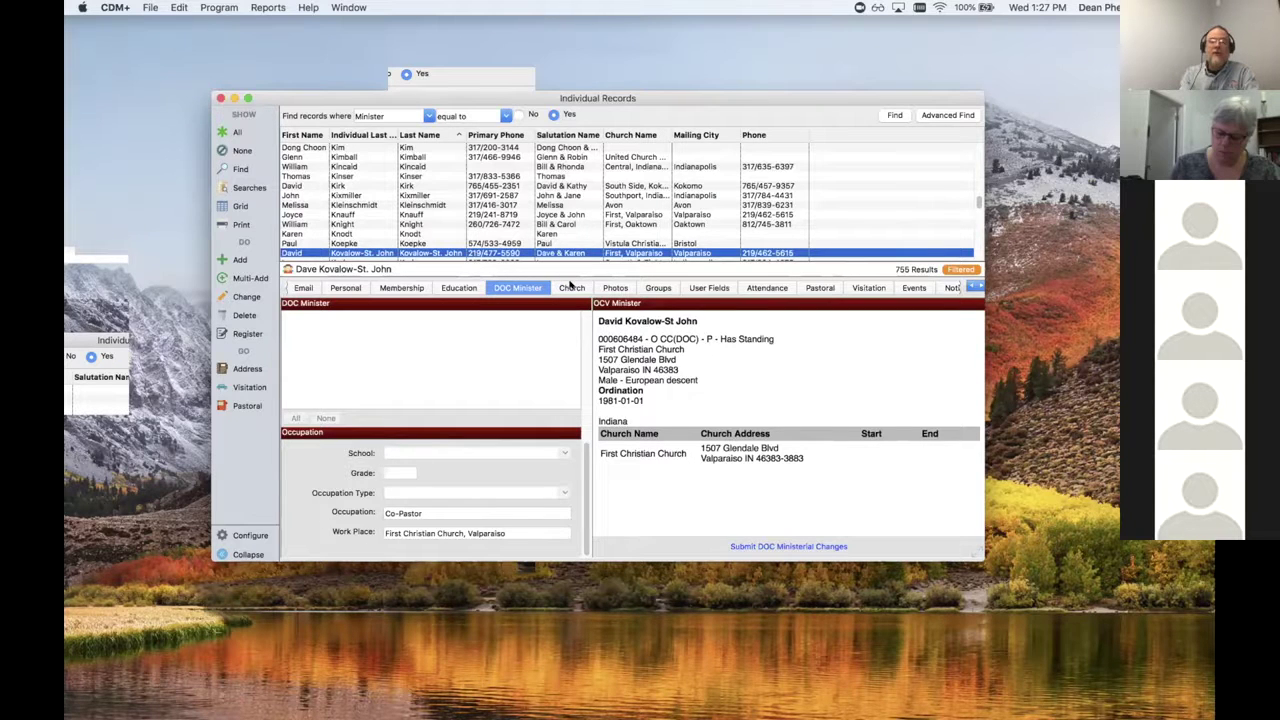
click(571, 287)
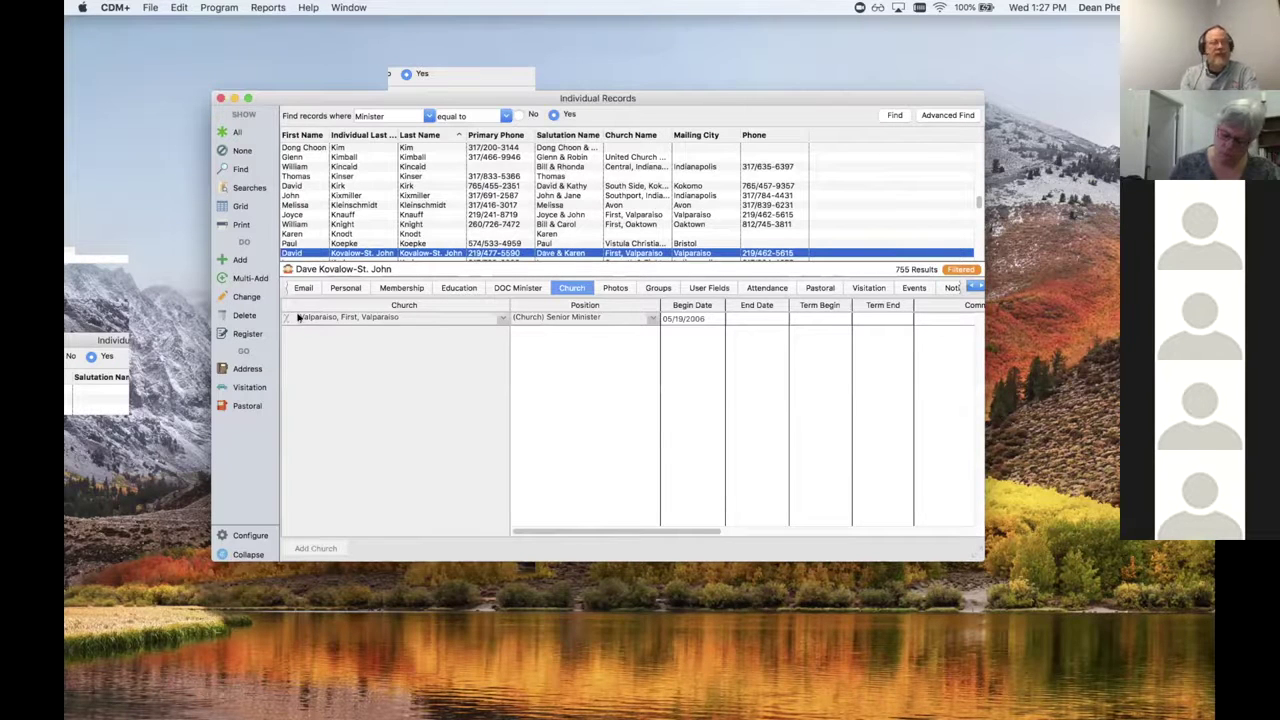
scroll(297, 313, right, 1)
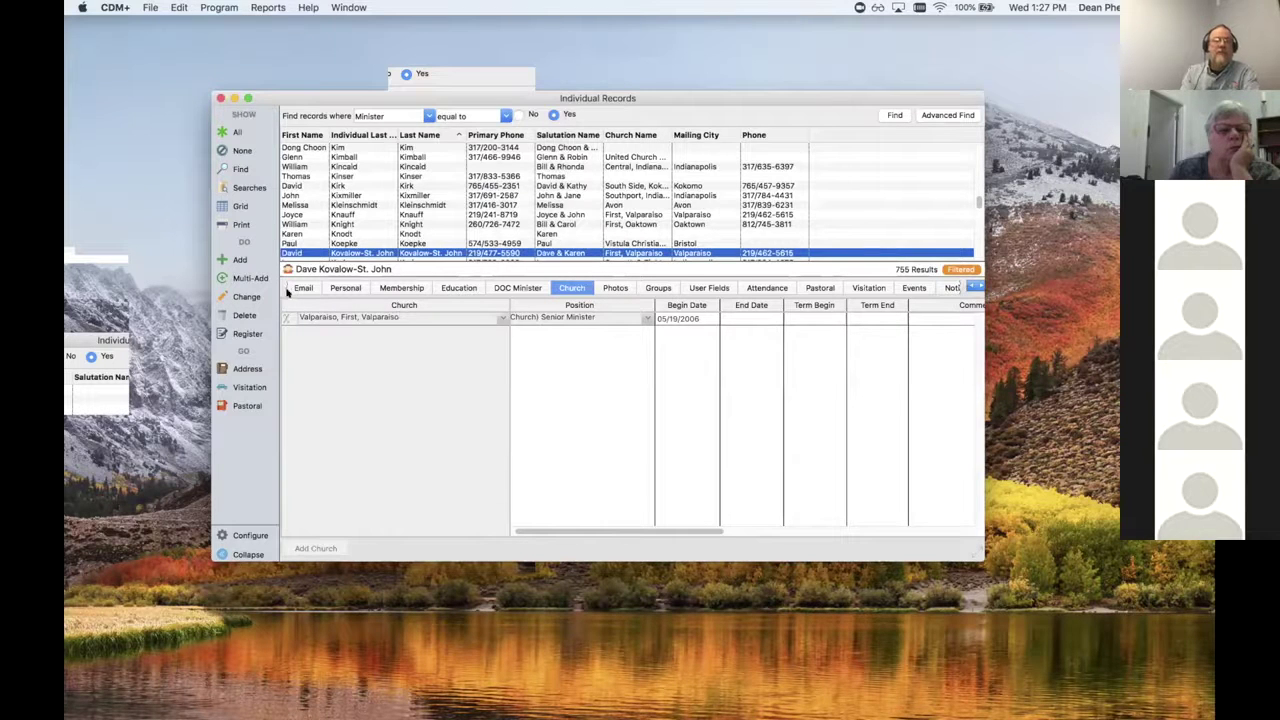
click(219, 8)
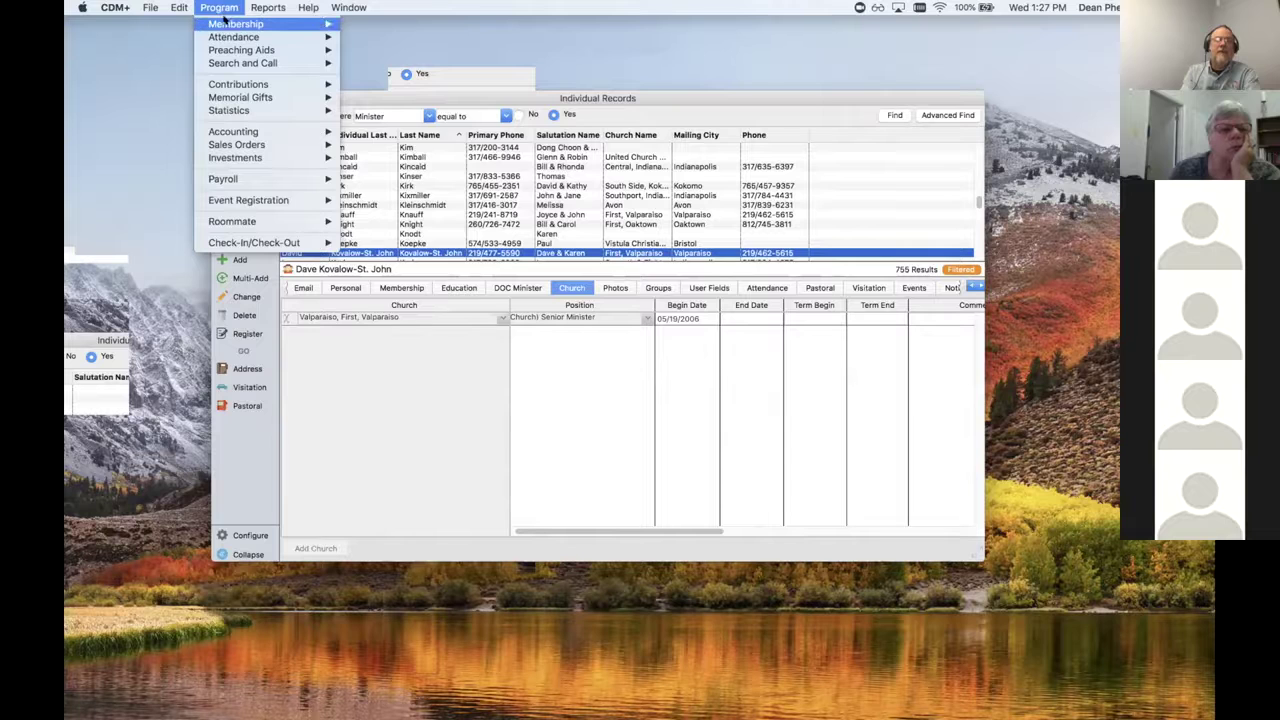
mouse_move(225, 22)
click(422, 28)
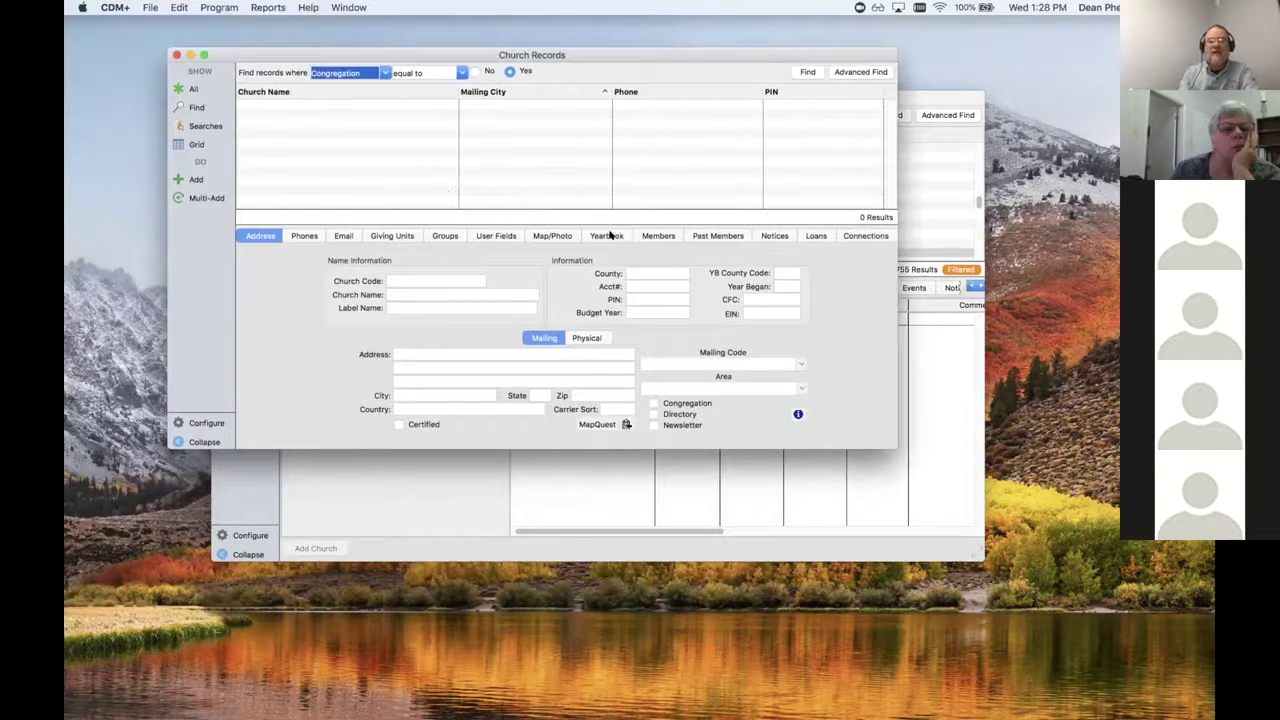
click(805, 72)
scroll(855, 172, down, 15)
scroll(891, 127, down, 15)
click(490, 104)
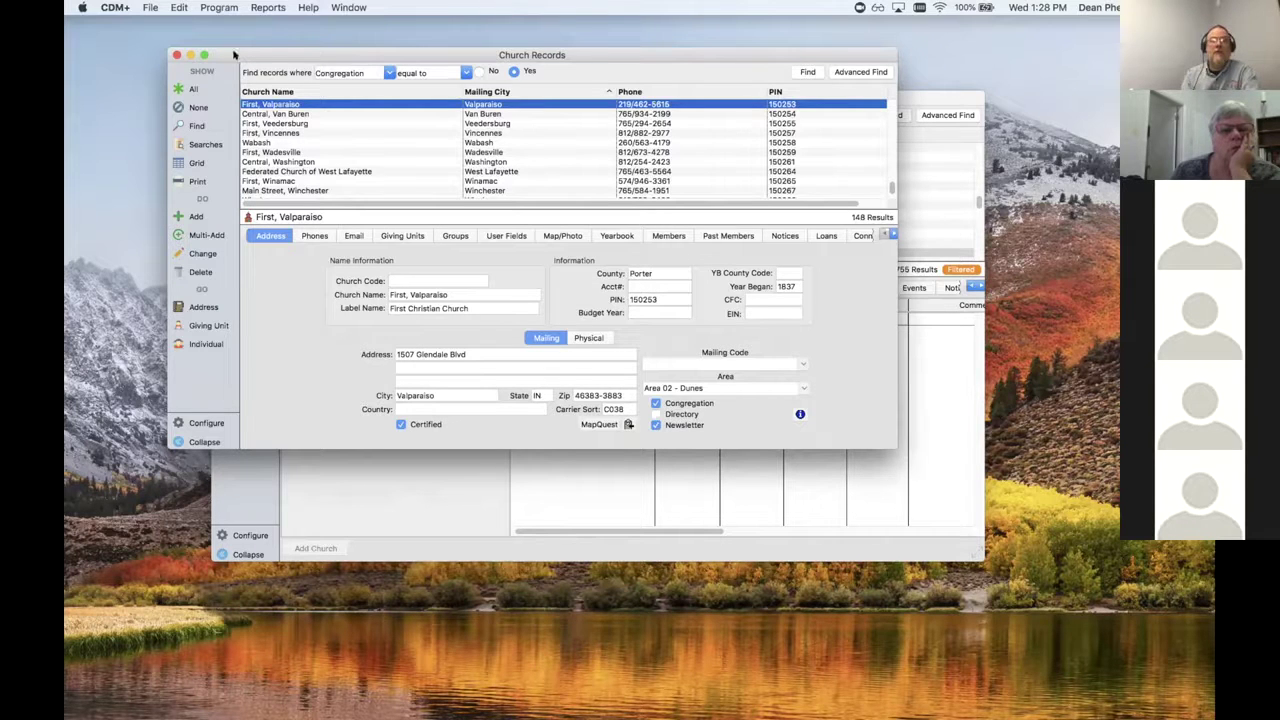
click(176, 53)
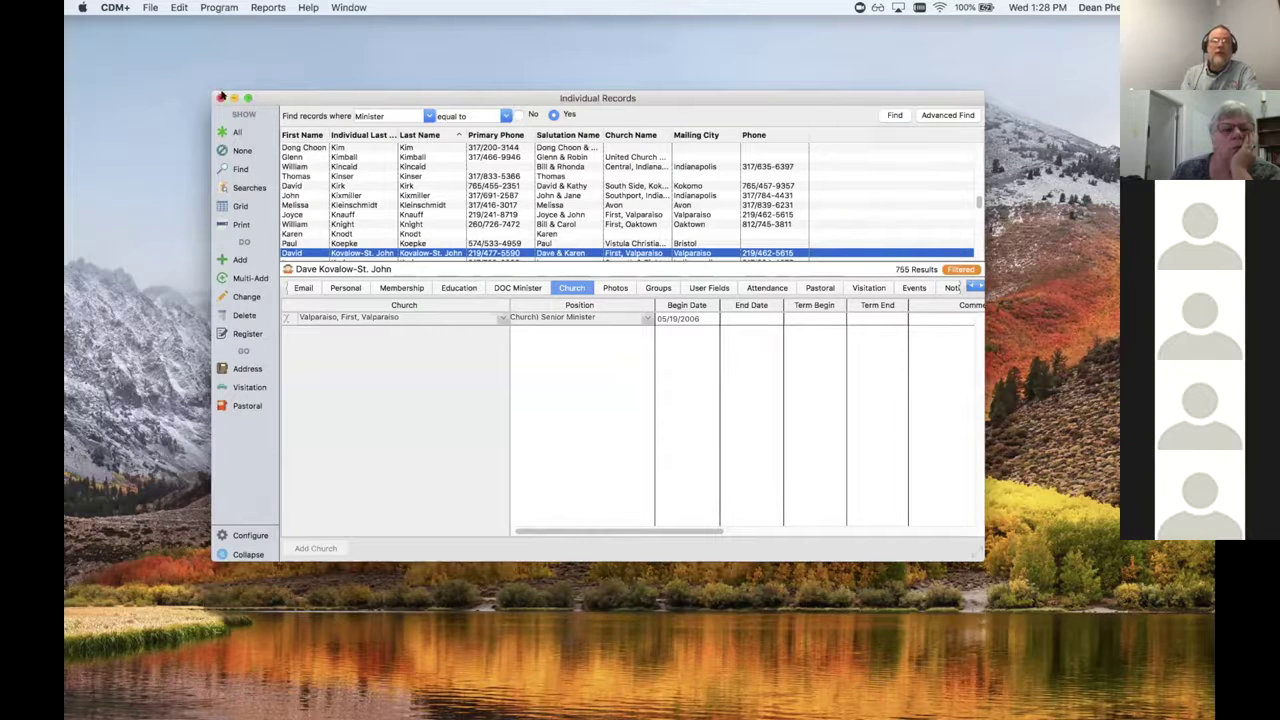
Step: Reopen the Church Records window from the modules menu, move it, then close it
click(219, 7)
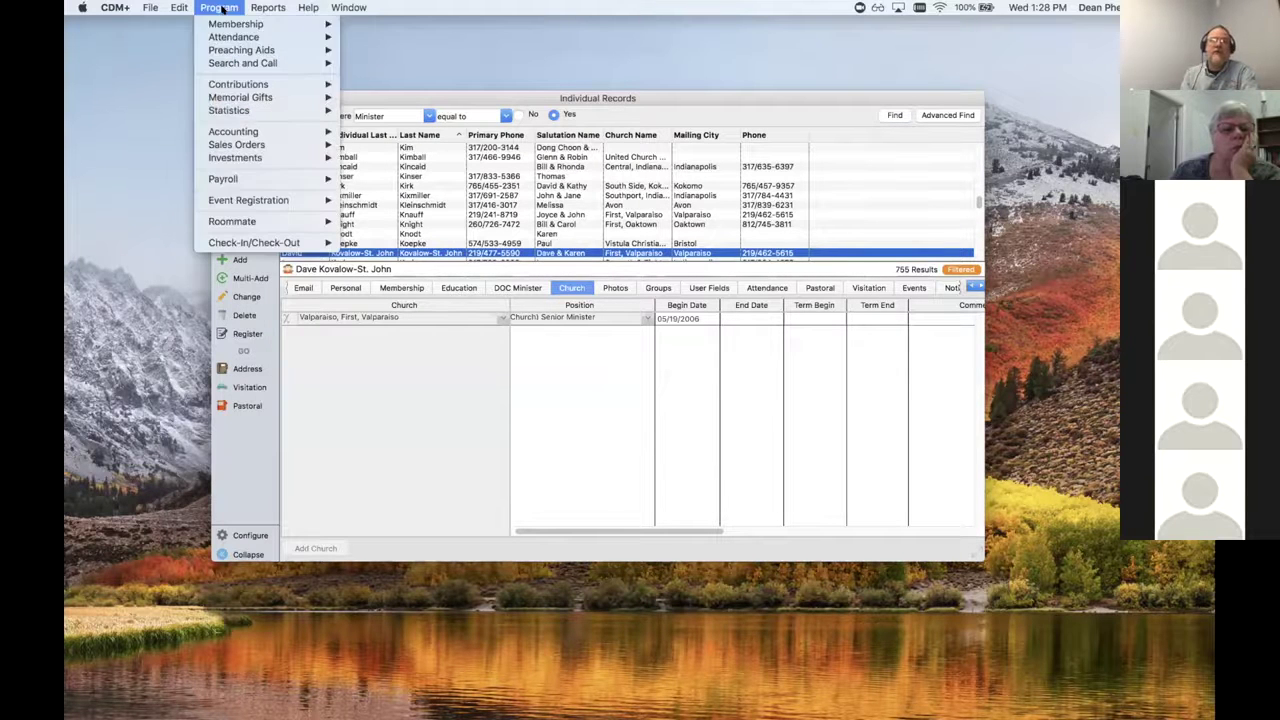
mouse_move(230, 25)
click(405, 28)
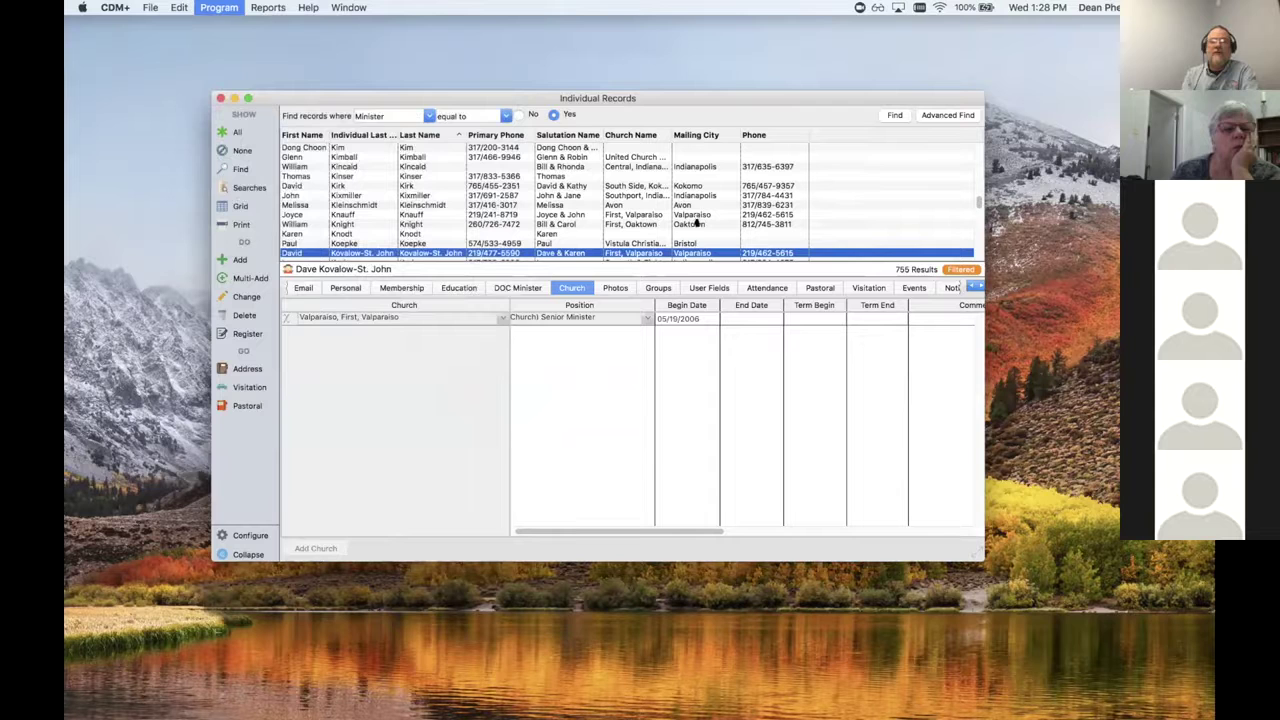
scroll(690, 230, down, 1)
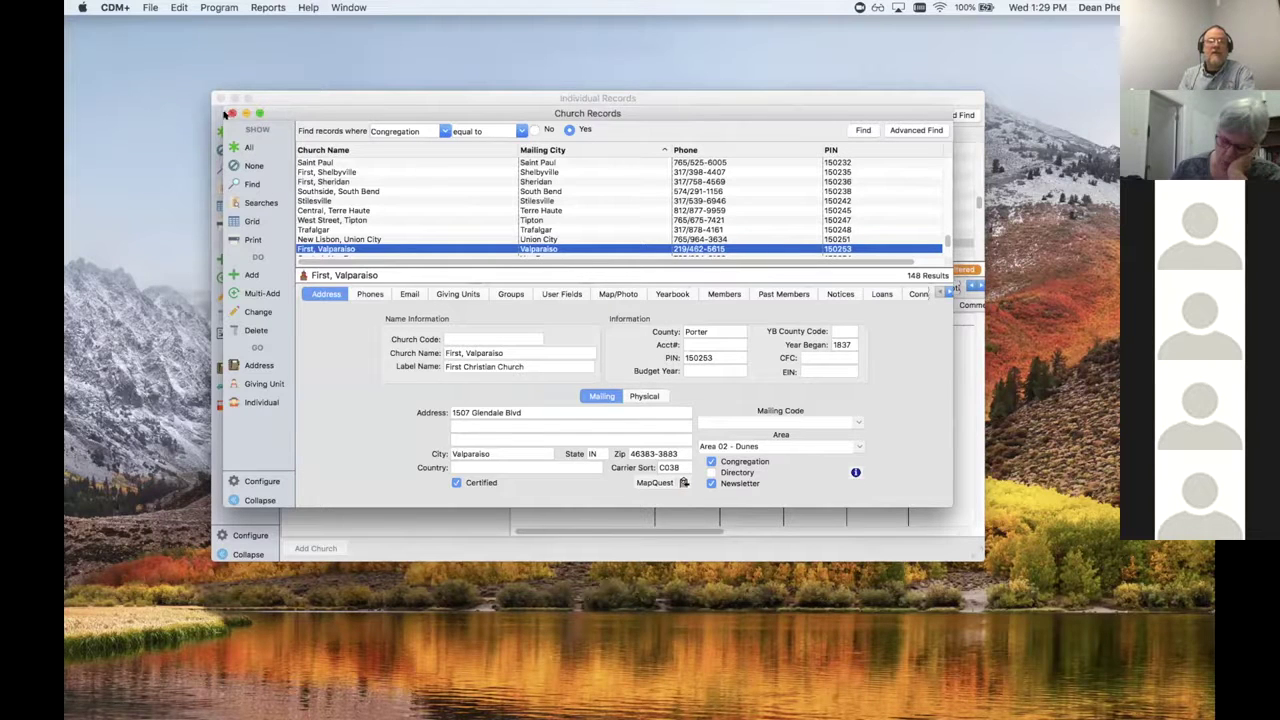
drag(344, 114, 279, 70)
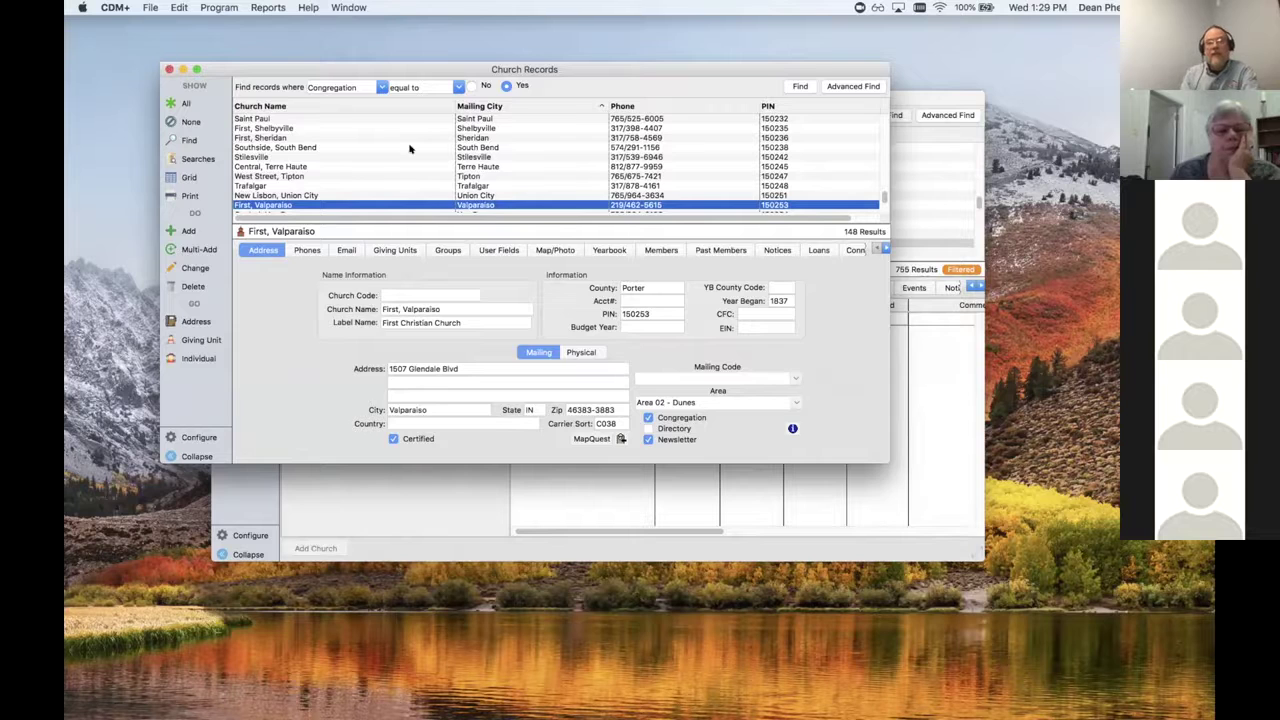
double_click(493, 205)
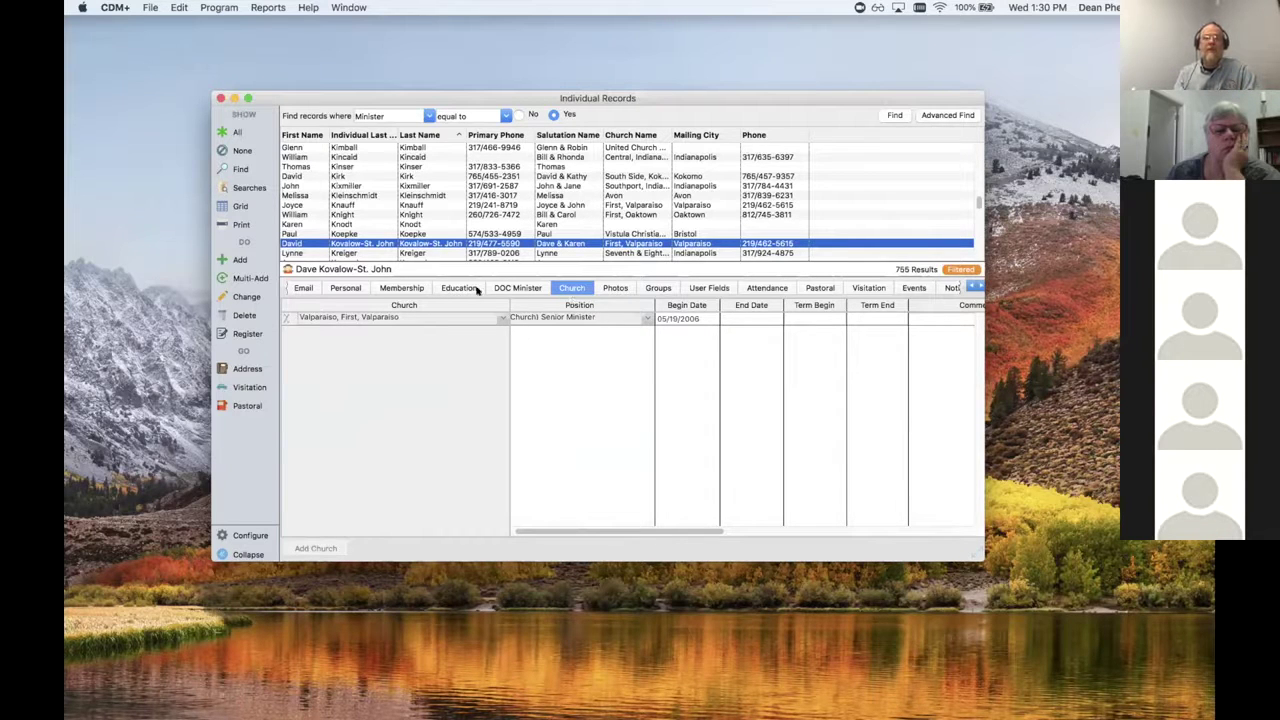
Step: Open System Preferences from the CDM+ menu at the Regional position-mapping tab
click(113, 8)
mouse_move(120, 45)
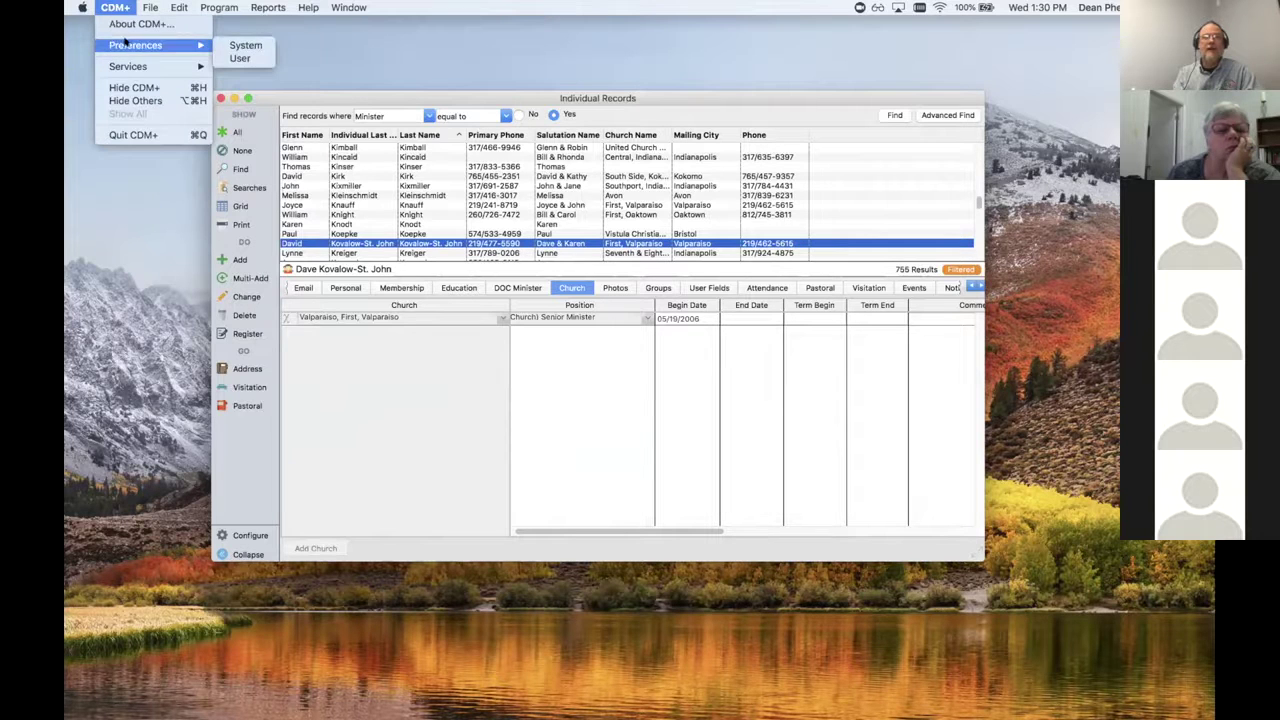
click(245, 45)
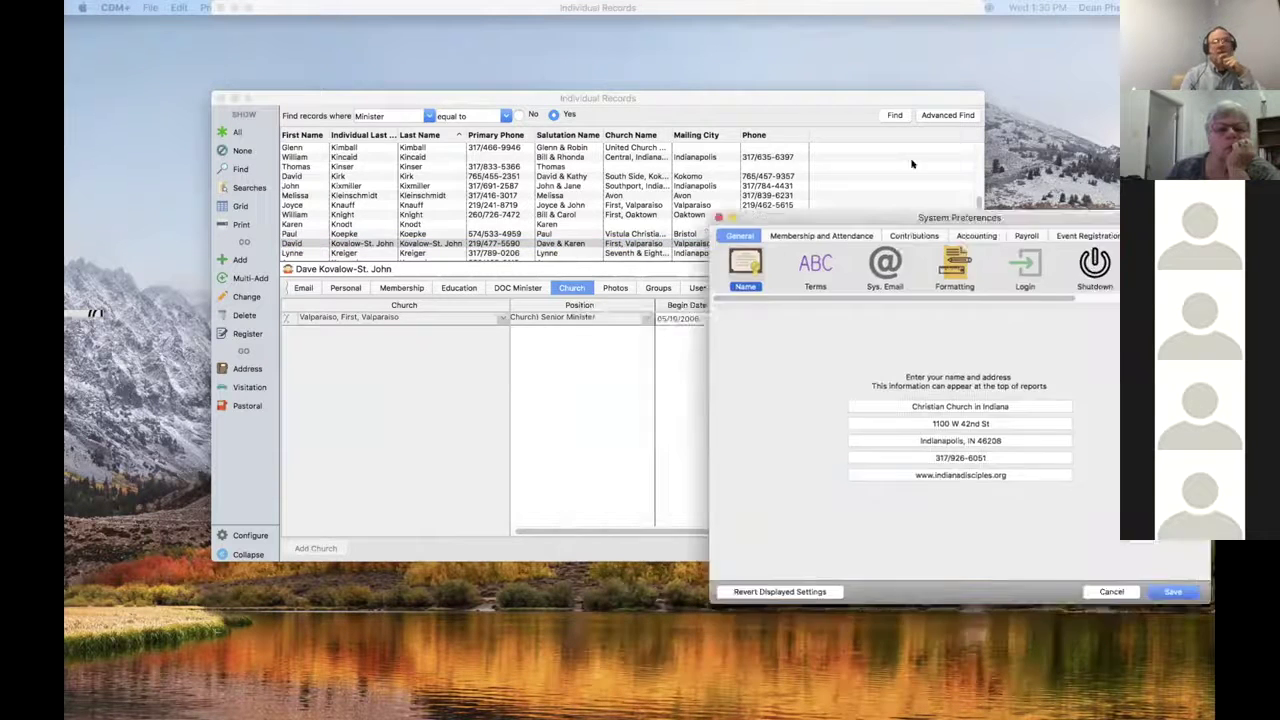
drag(748, 108, 754, 88)
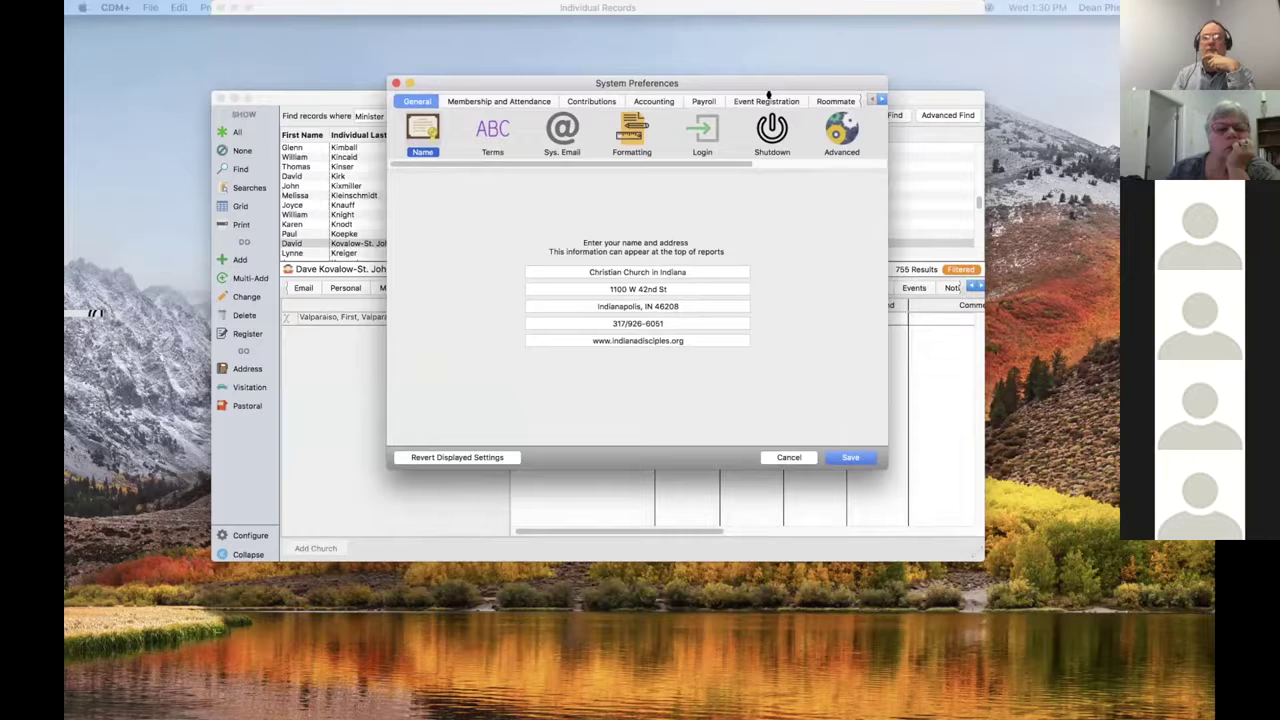
click(880, 98)
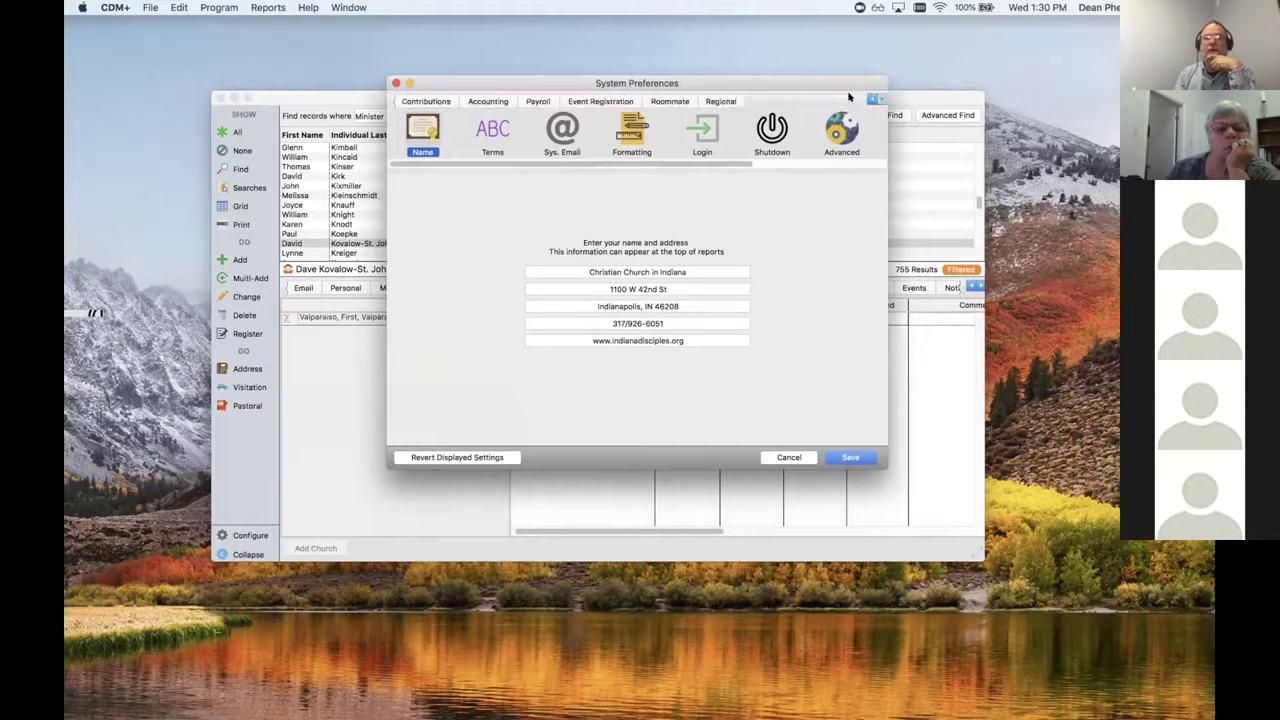
click(717, 100)
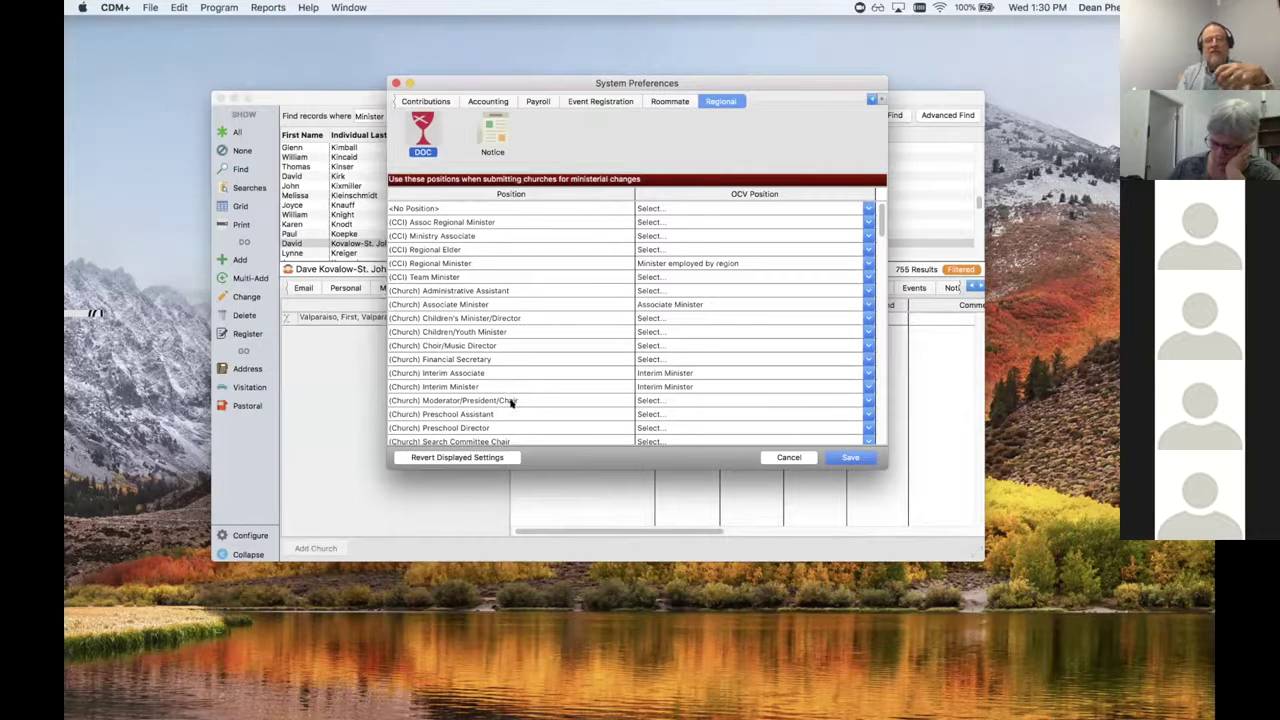
scroll(511, 401, down, 3)
scroll(511, 403, down, 2)
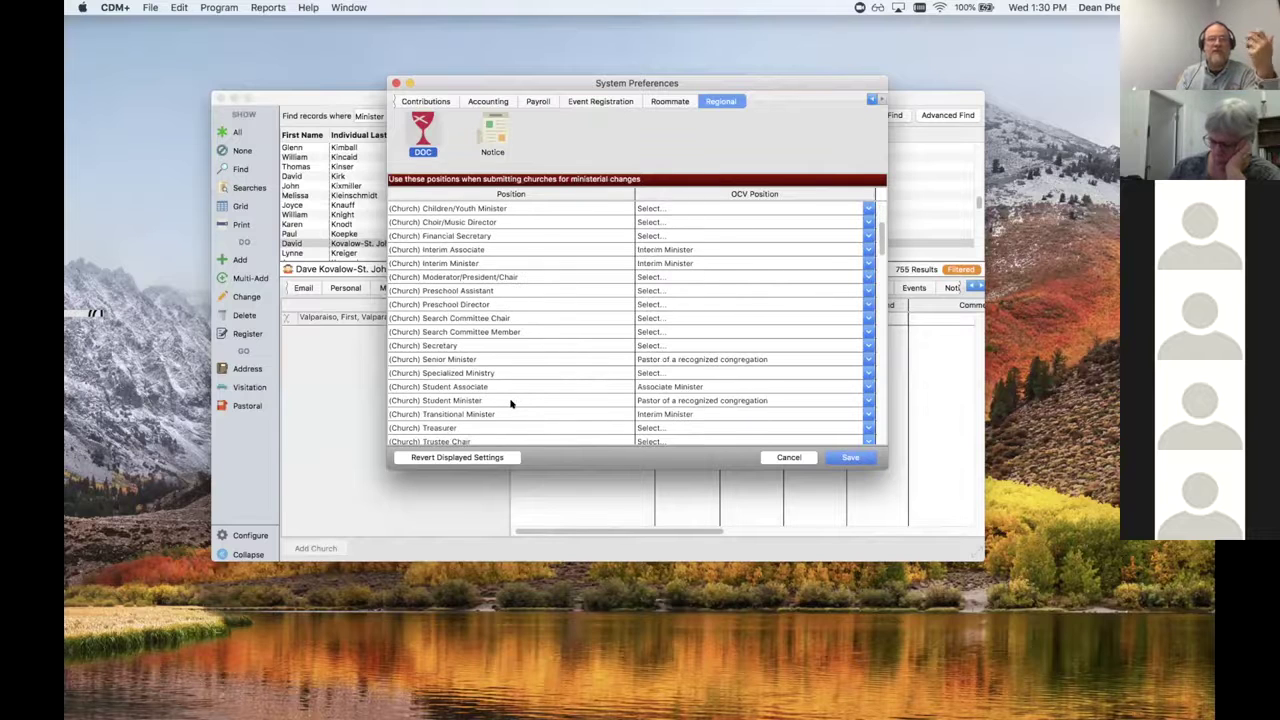
scroll(511, 403, up, 4)
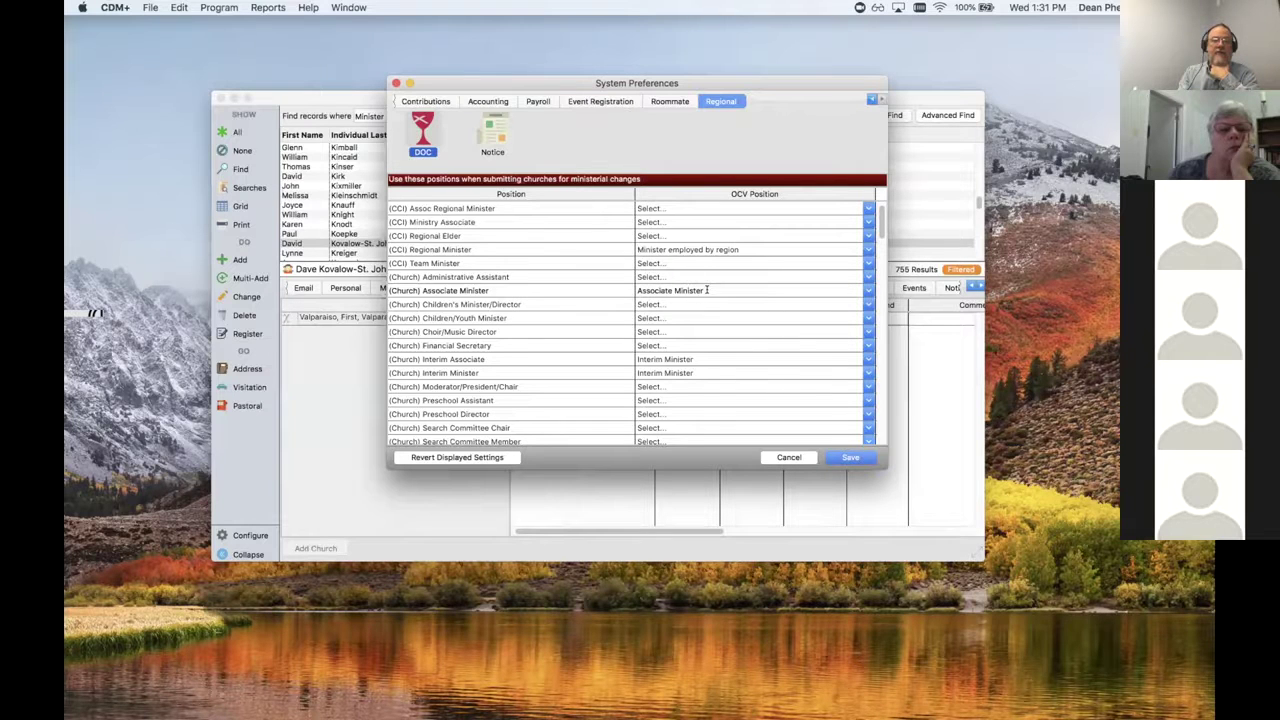
drag(707, 290, 629, 290)
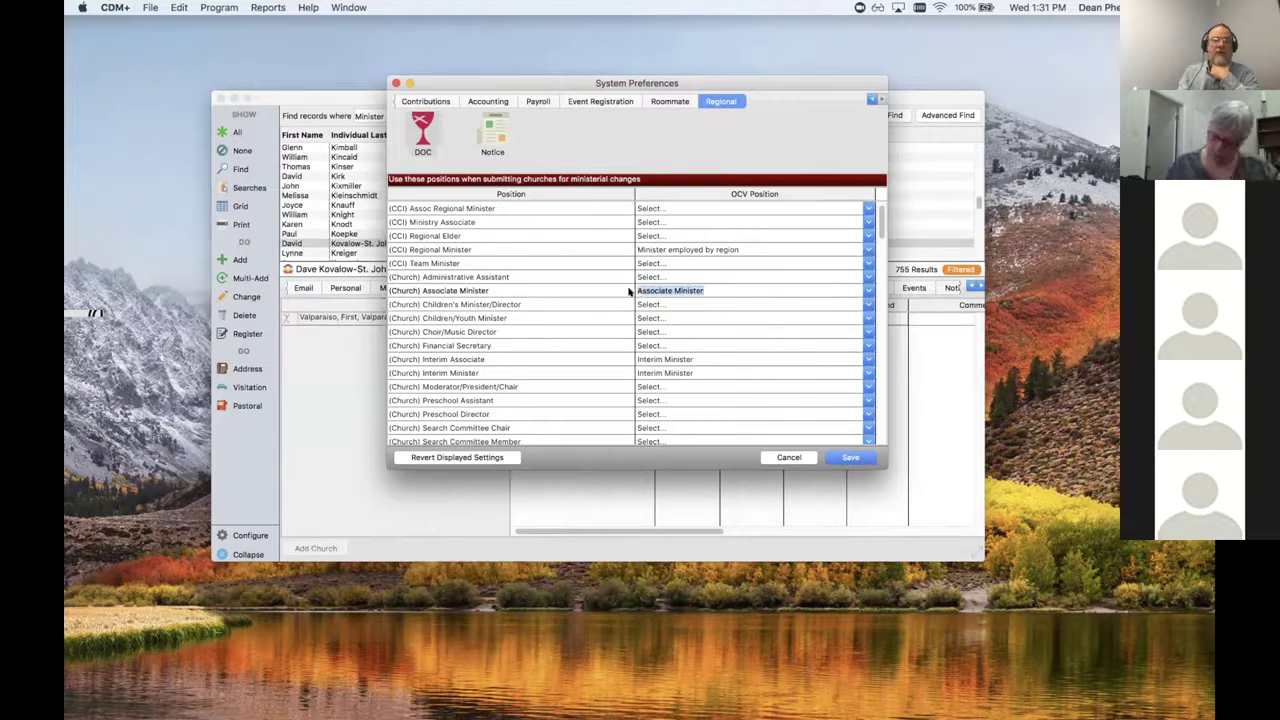
click(486, 248)
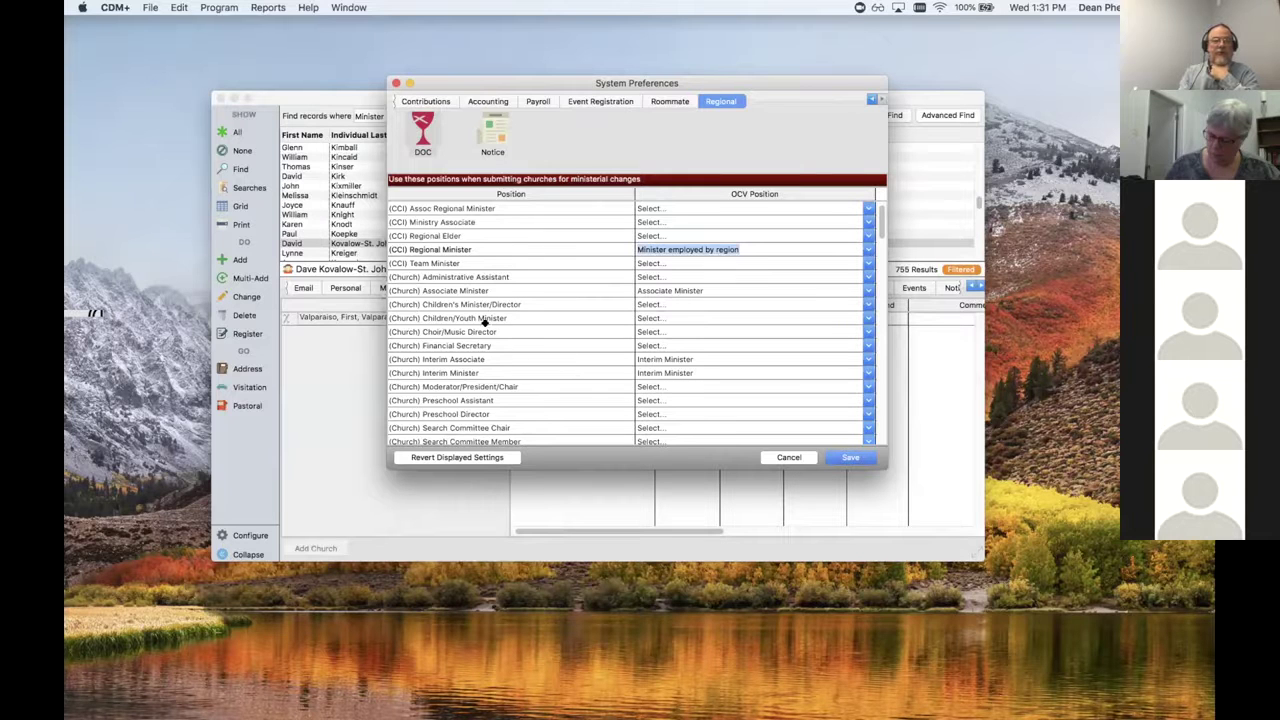
scroll(508, 357, down, 3)
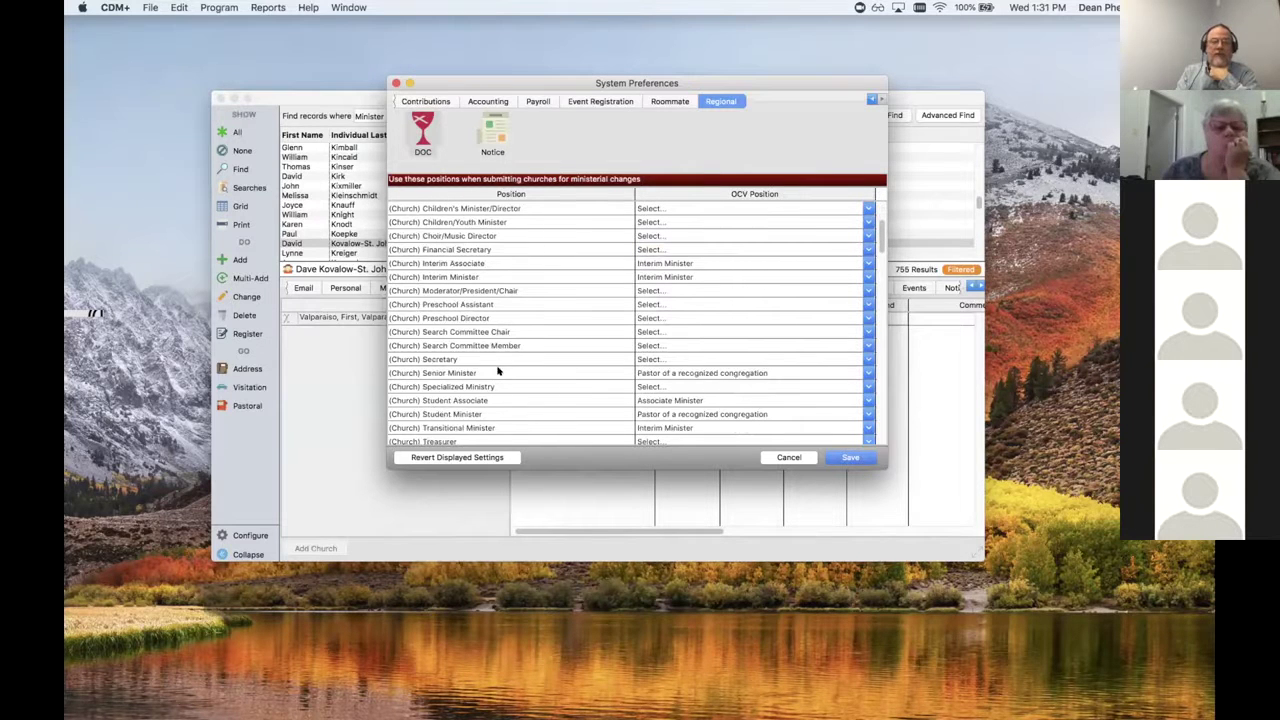
click(485, 372)
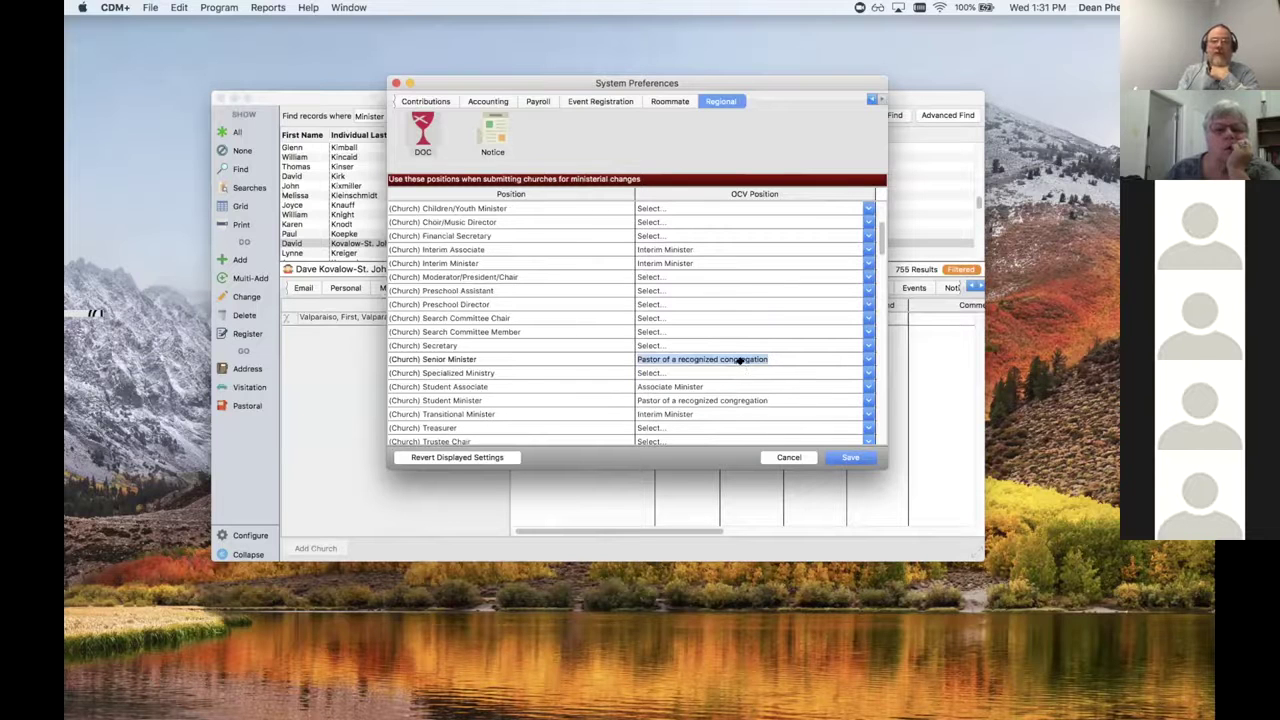
scroll(738, 362, down, 3)
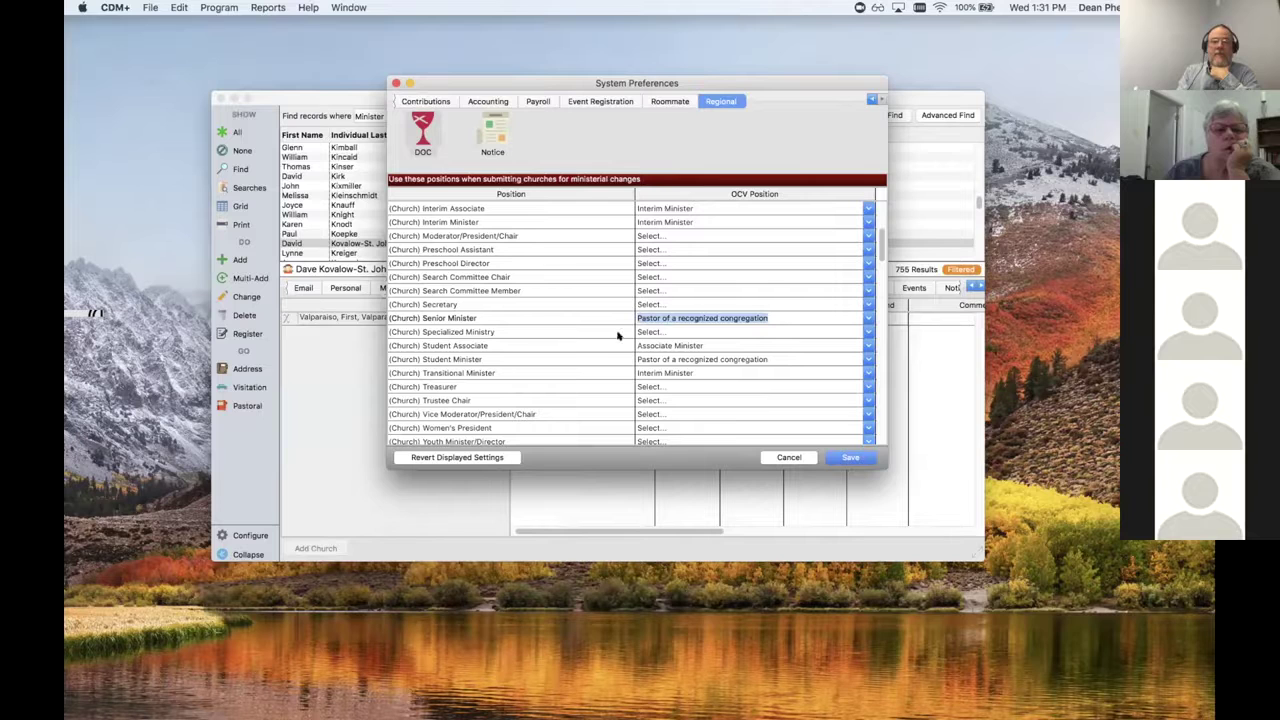
Step: Keep Senior Minister as Pastor of a recognized congregation and map Student Minister to Student Pastor
click(867, 317)
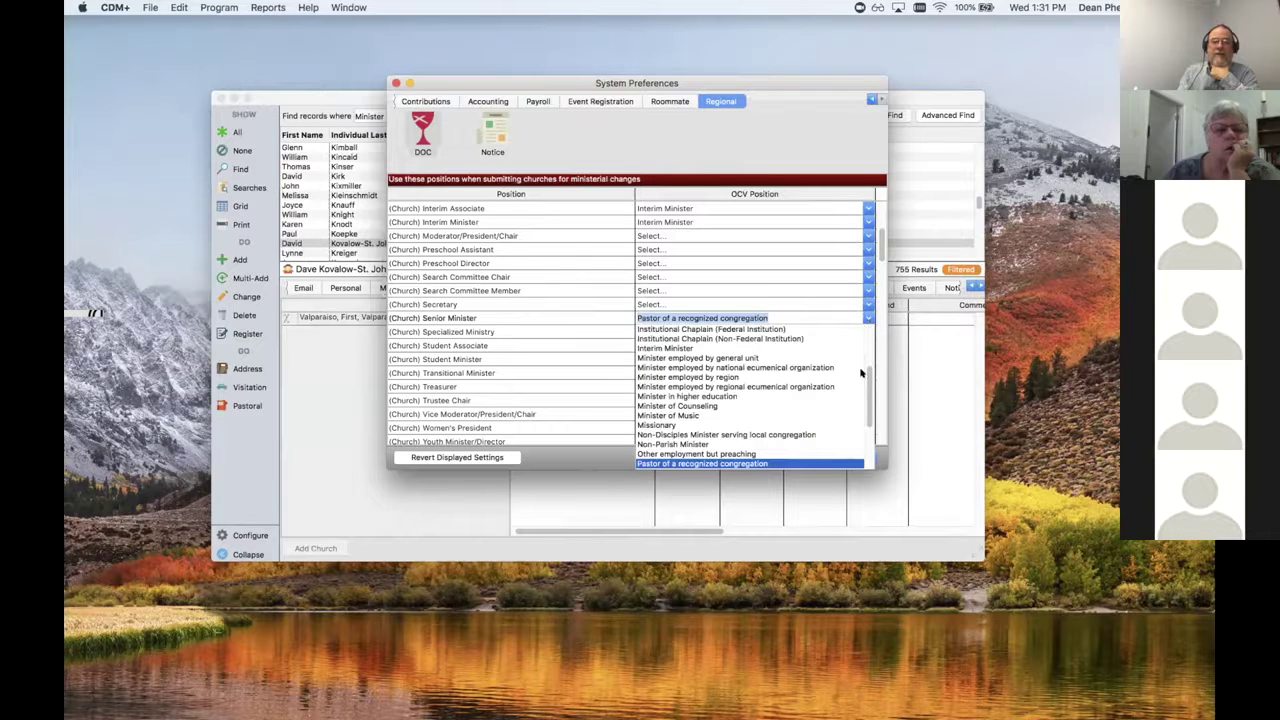
click(719, 317)
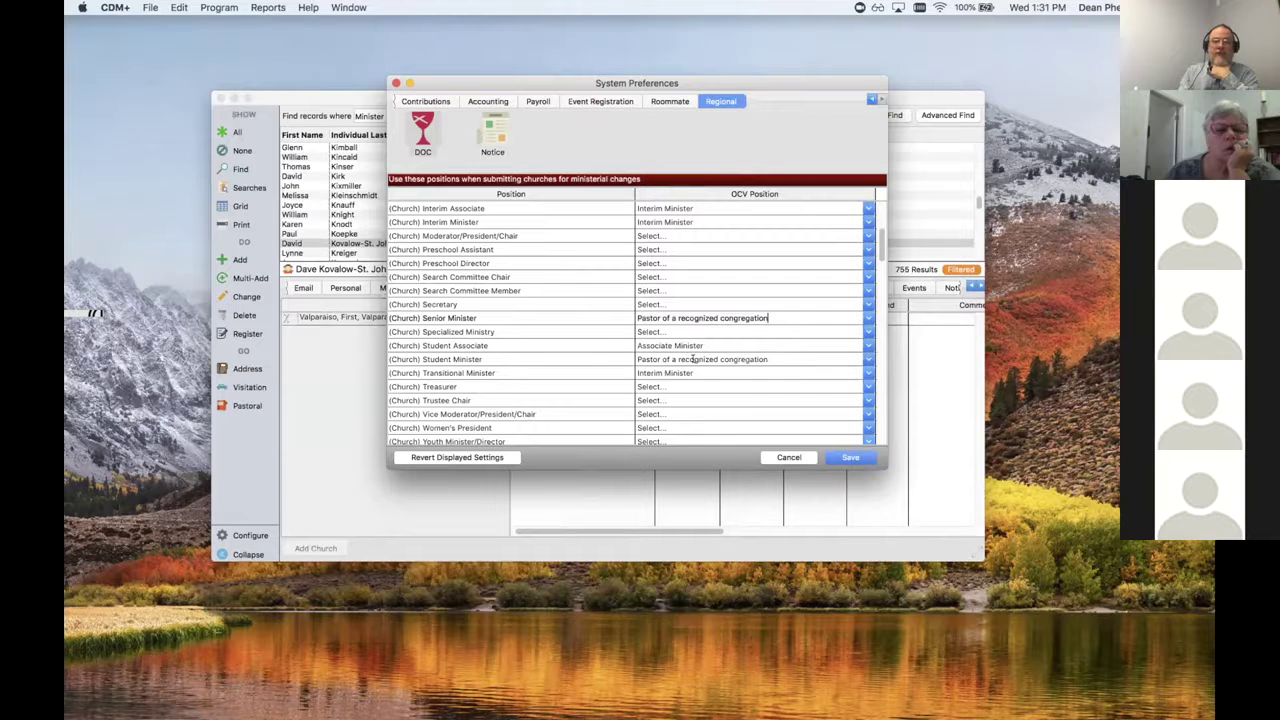
scroll(702, 358, down, 4)
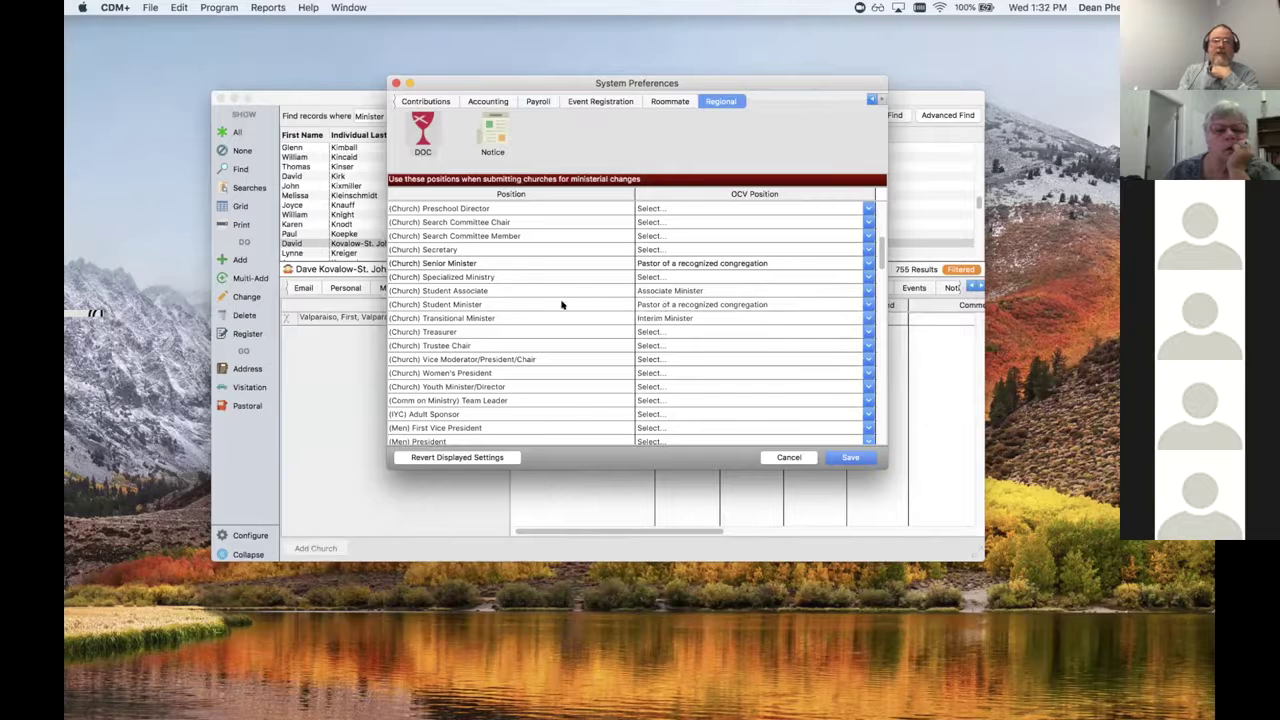
click(868, 304)
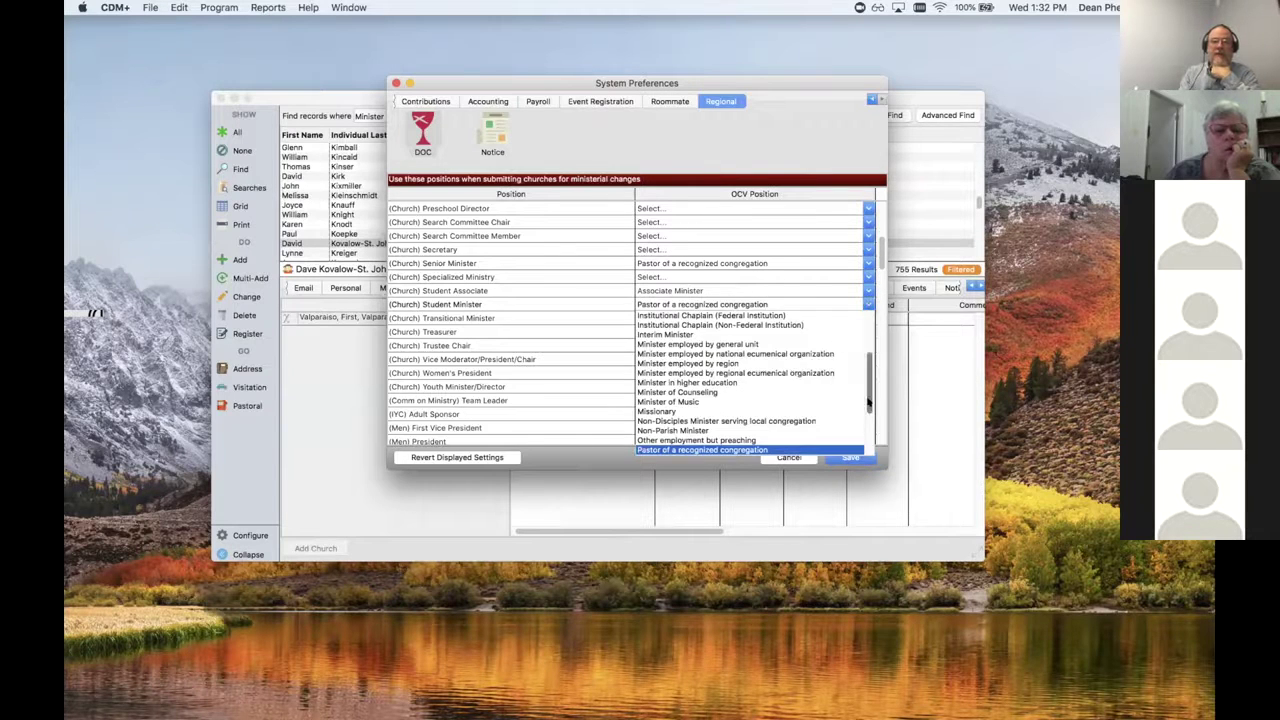
scroll(868, 421, down, 2)
scroll(868, 421, down, 3)
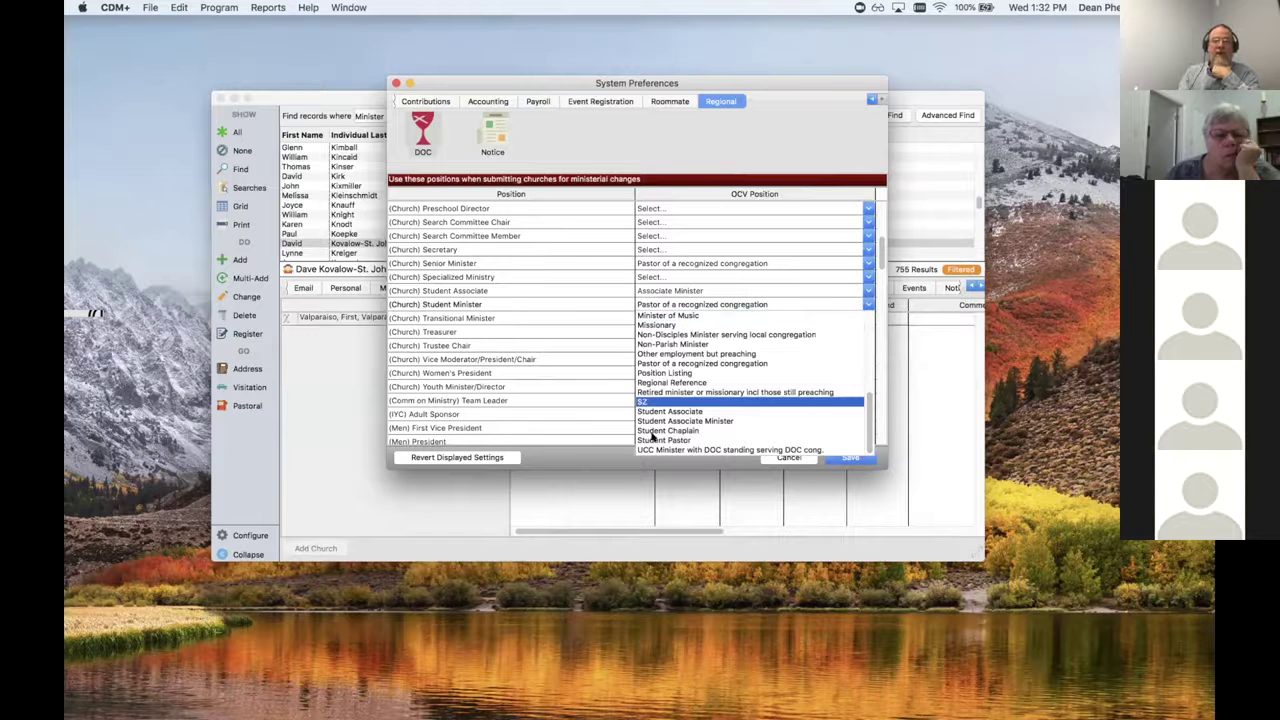
click(660, 440)
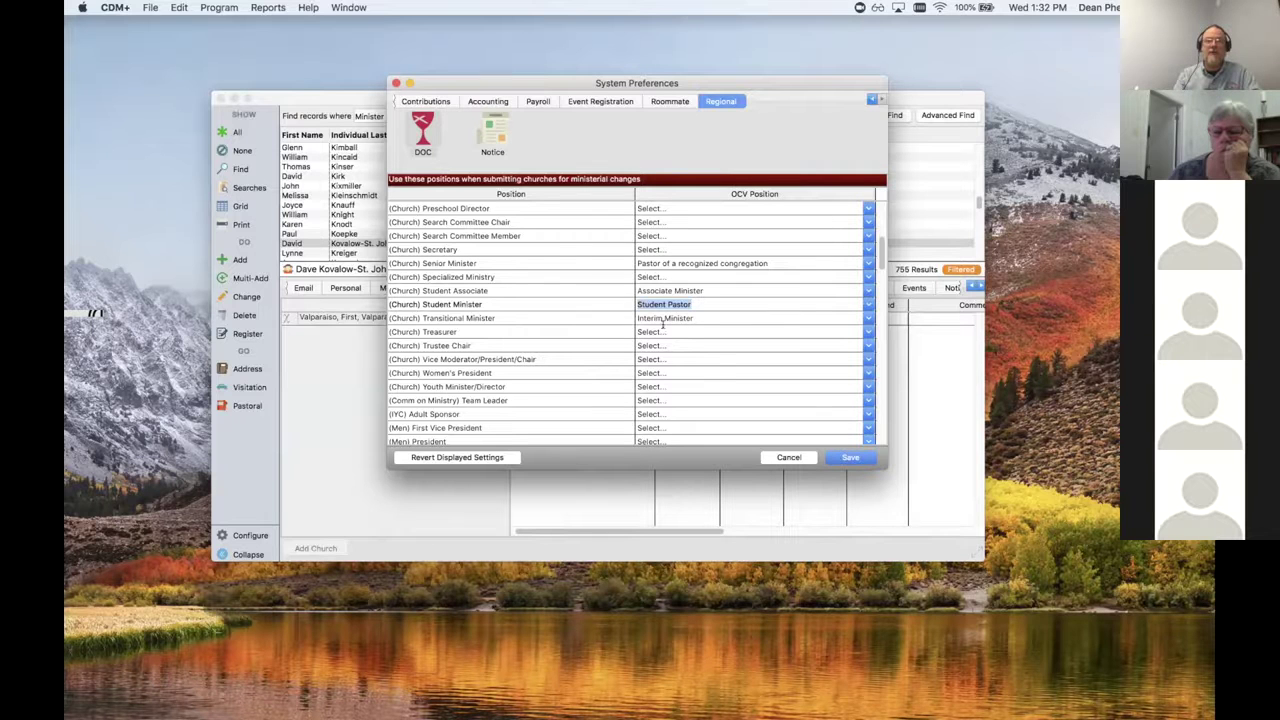
click(847, 456)
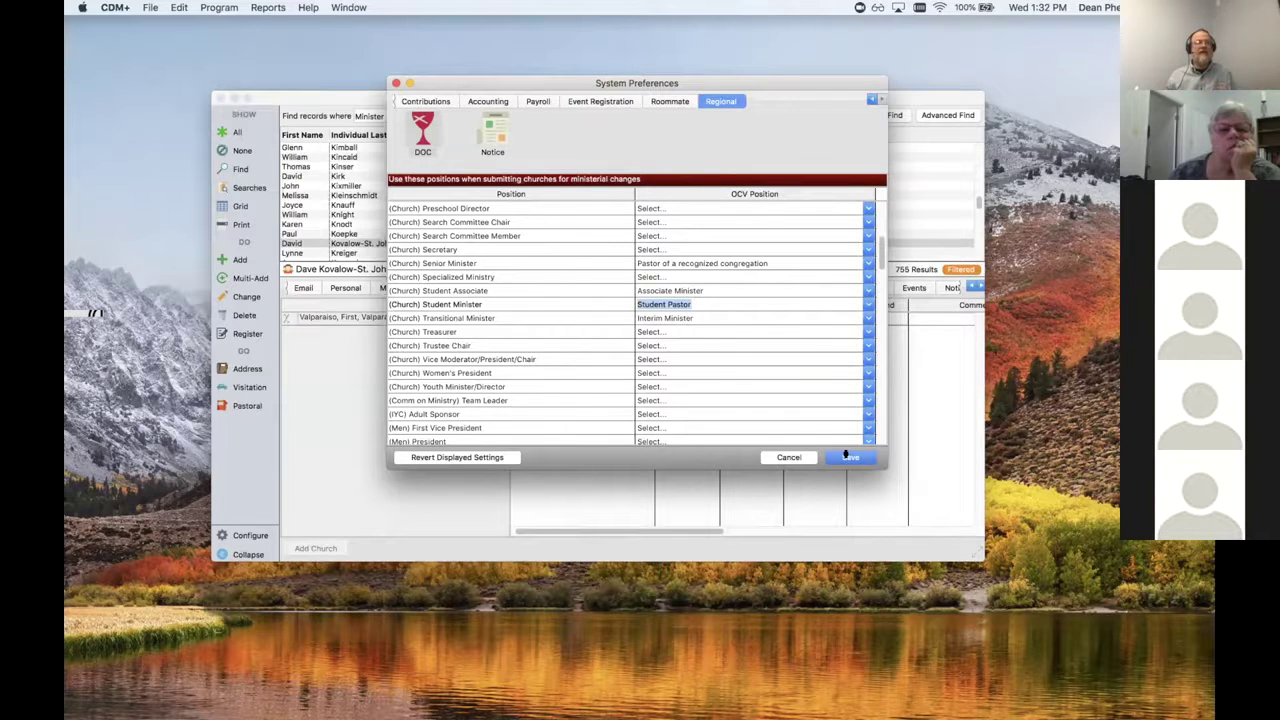
Step: Save the regional position mapping and close System Preferences
click(847, 456)
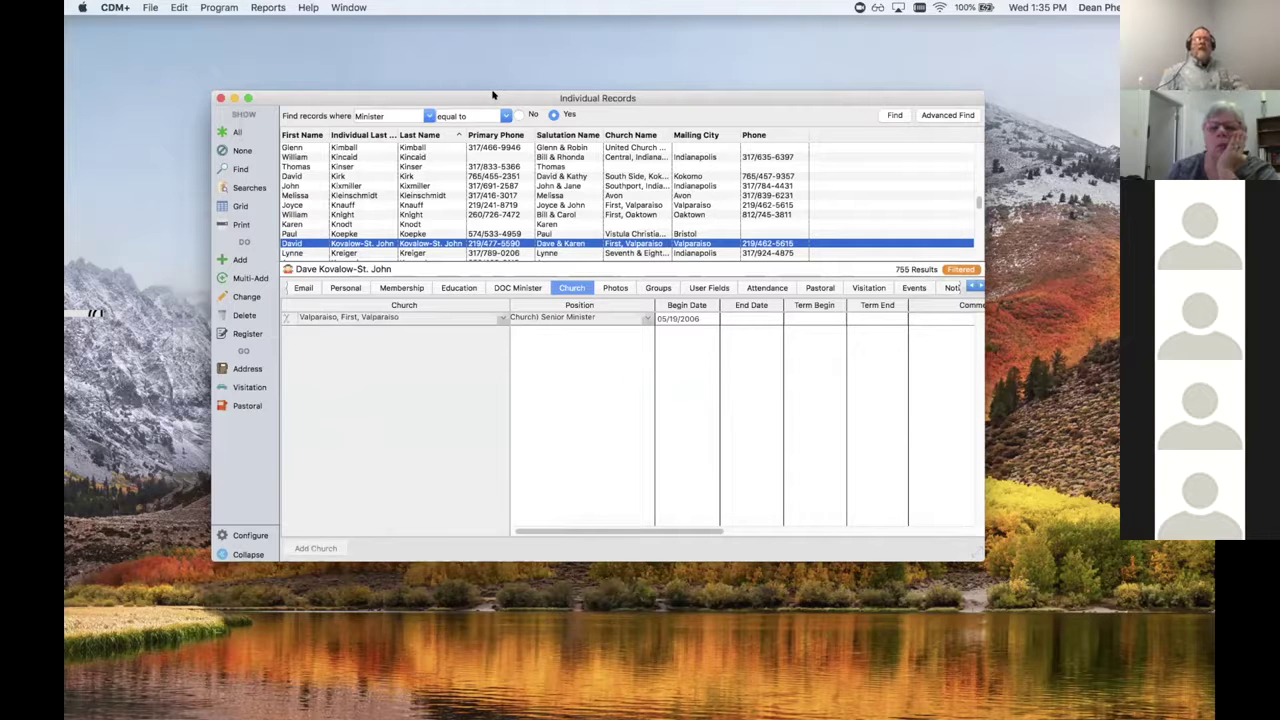
Step: Close the Individual Records window and log out of CDM+ via the File menu
click(220, 98)
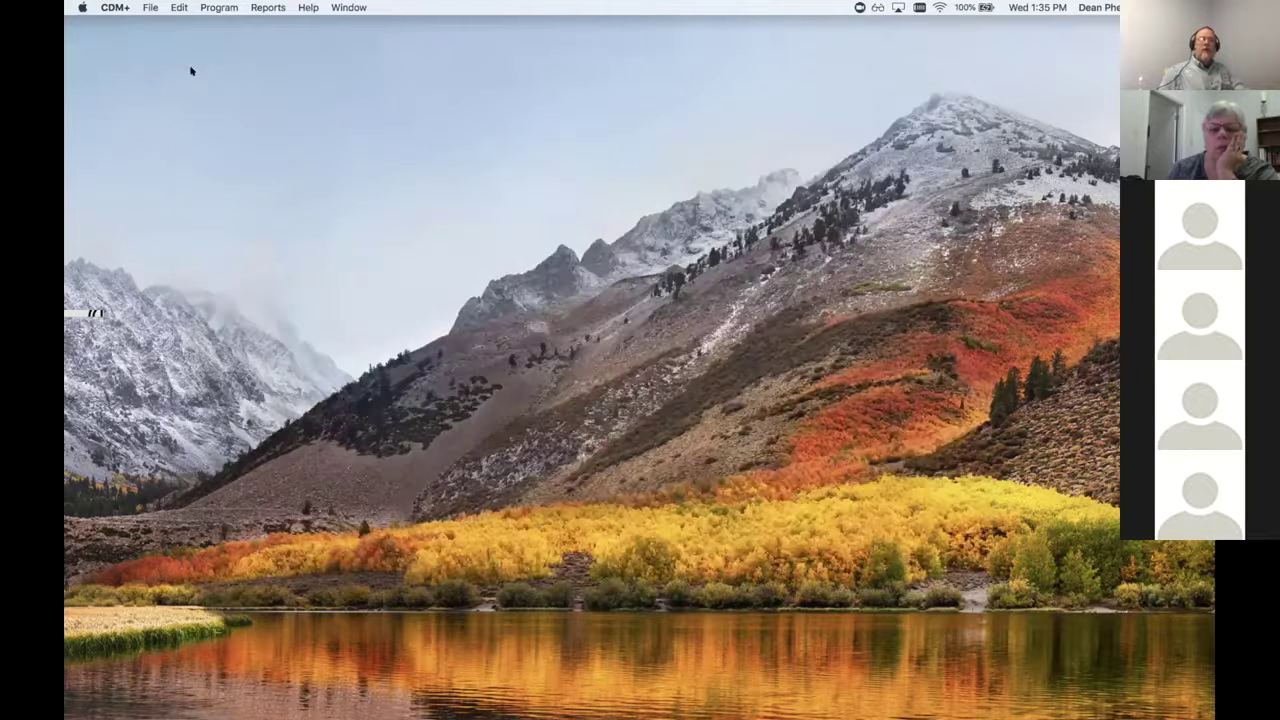
click(150, 8)
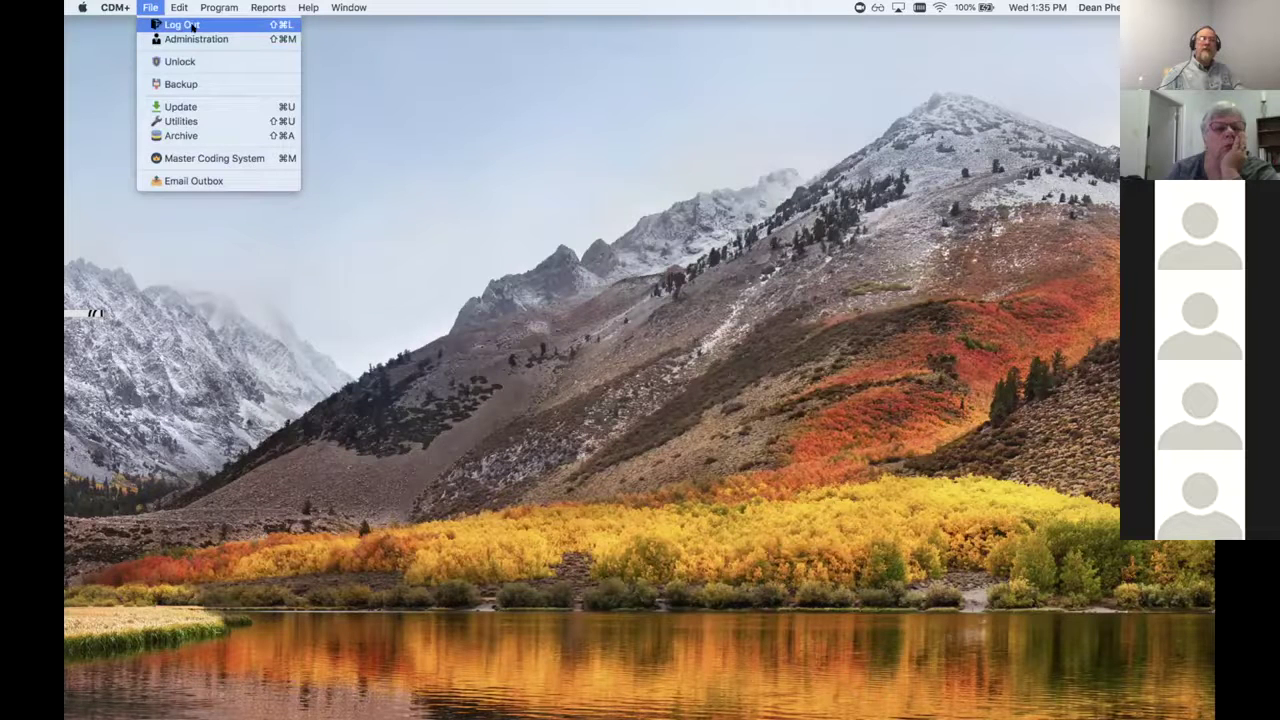
click(192, 25)
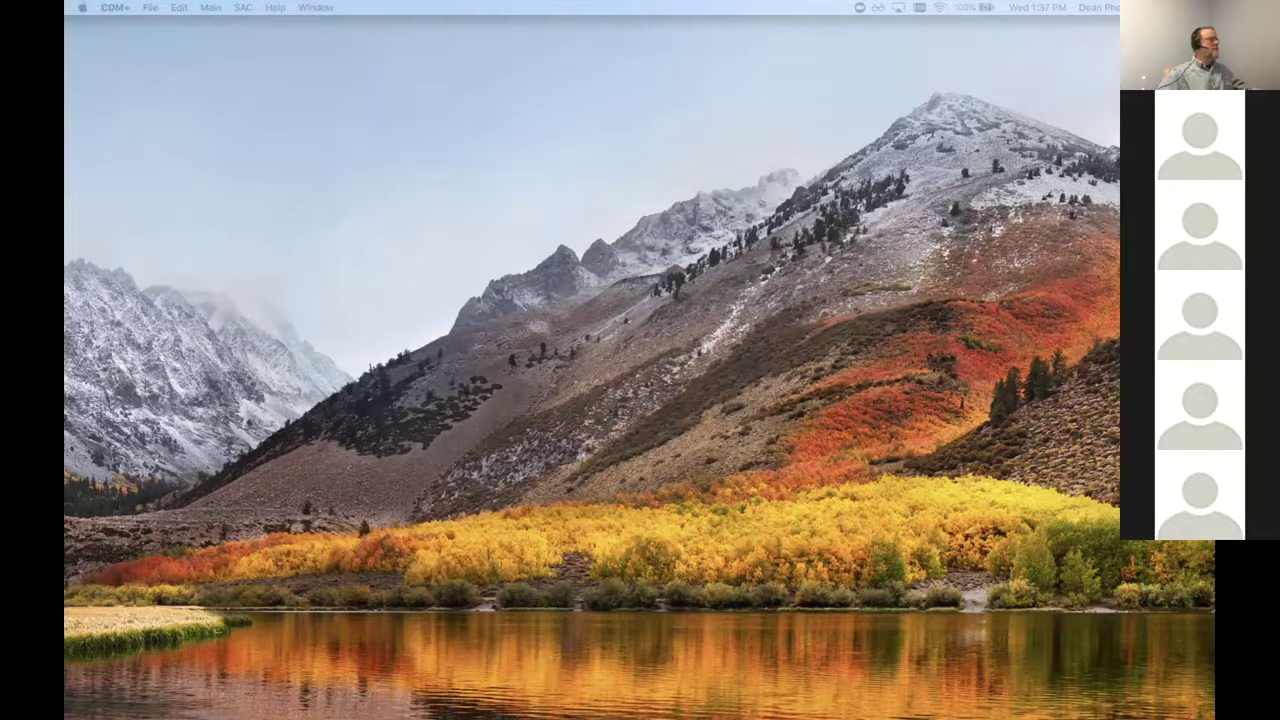
Step: Open Process Minister Changes from the Main menu and select the Dec 12 2018 submission
click(205, 7)
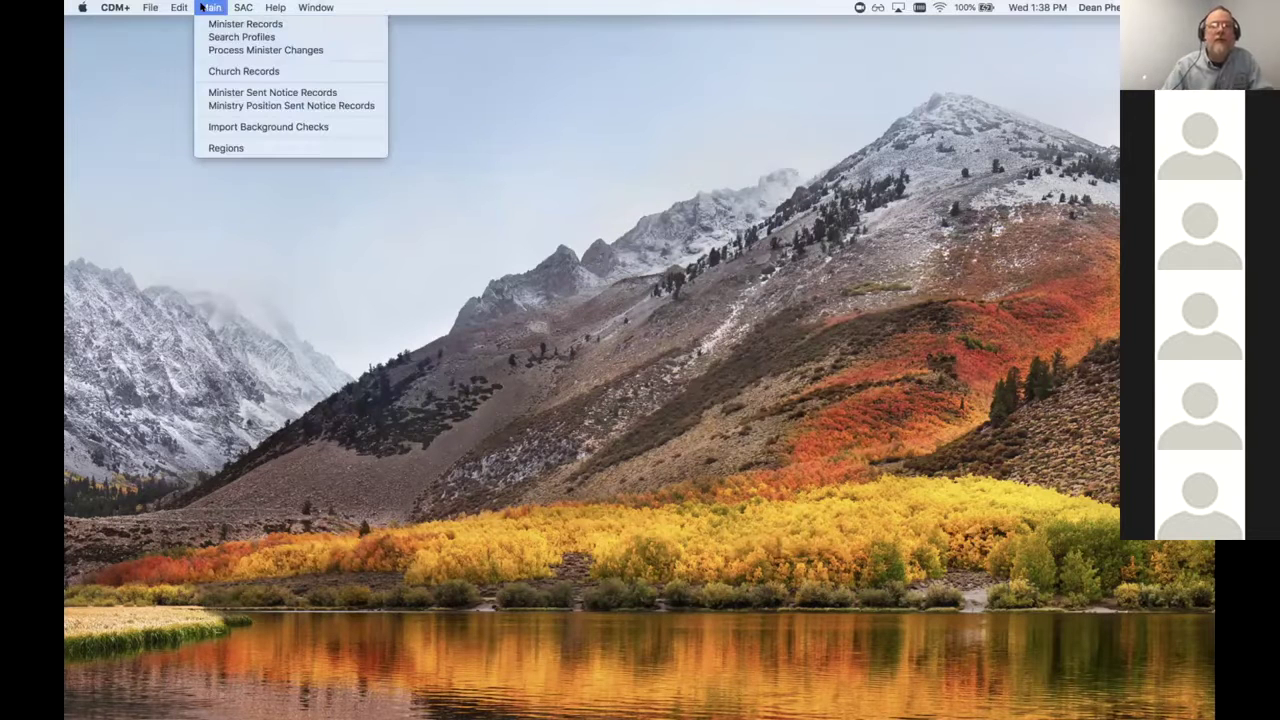
mouse_move(275, 7)
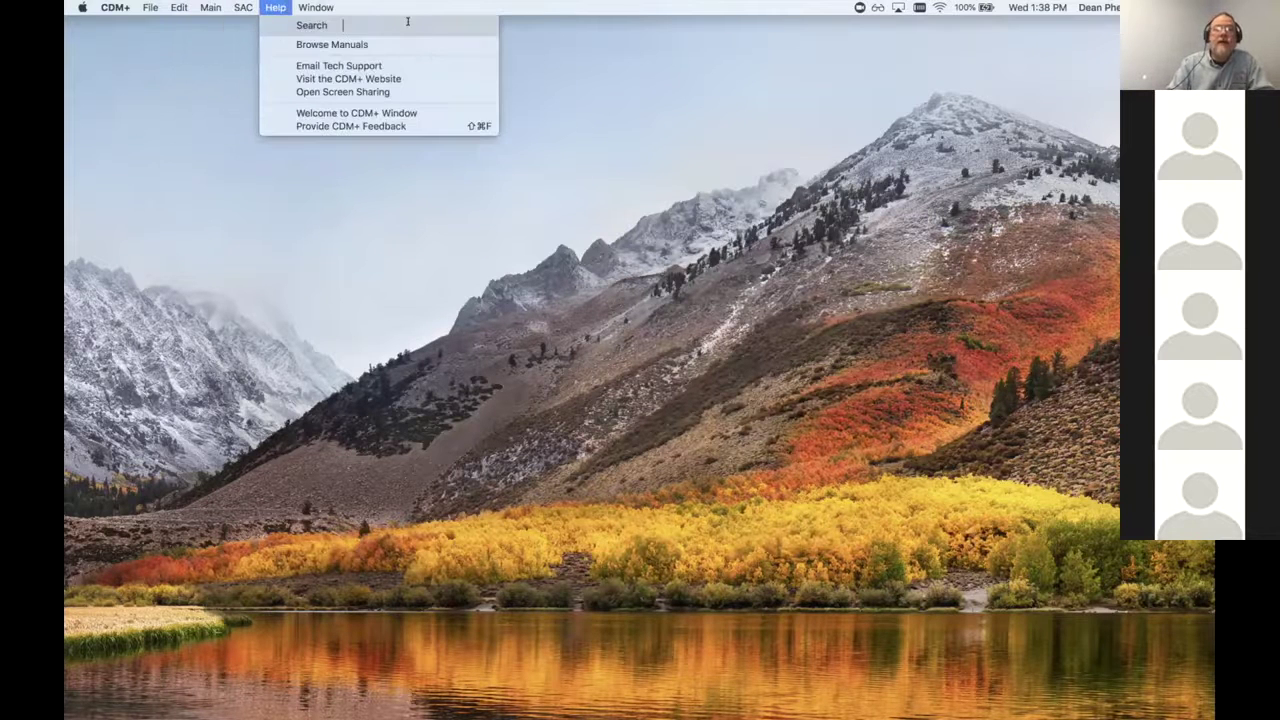
click(573, 26)
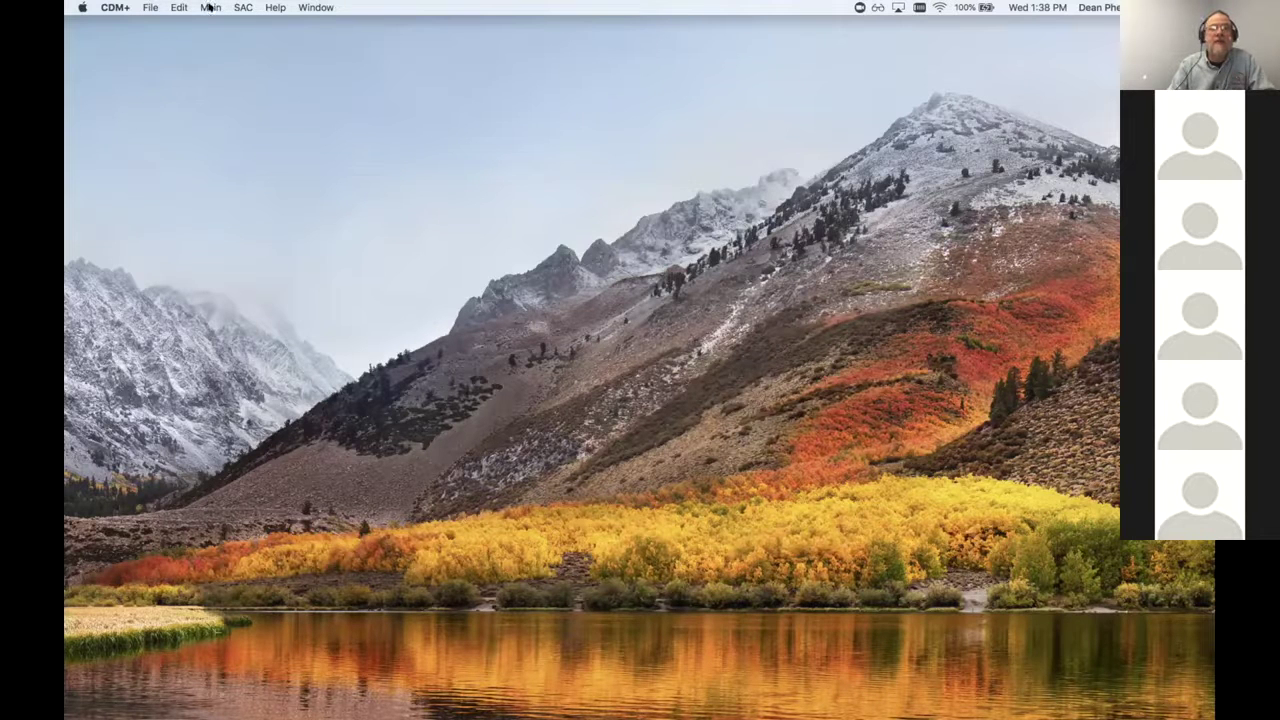
click(209, 7)
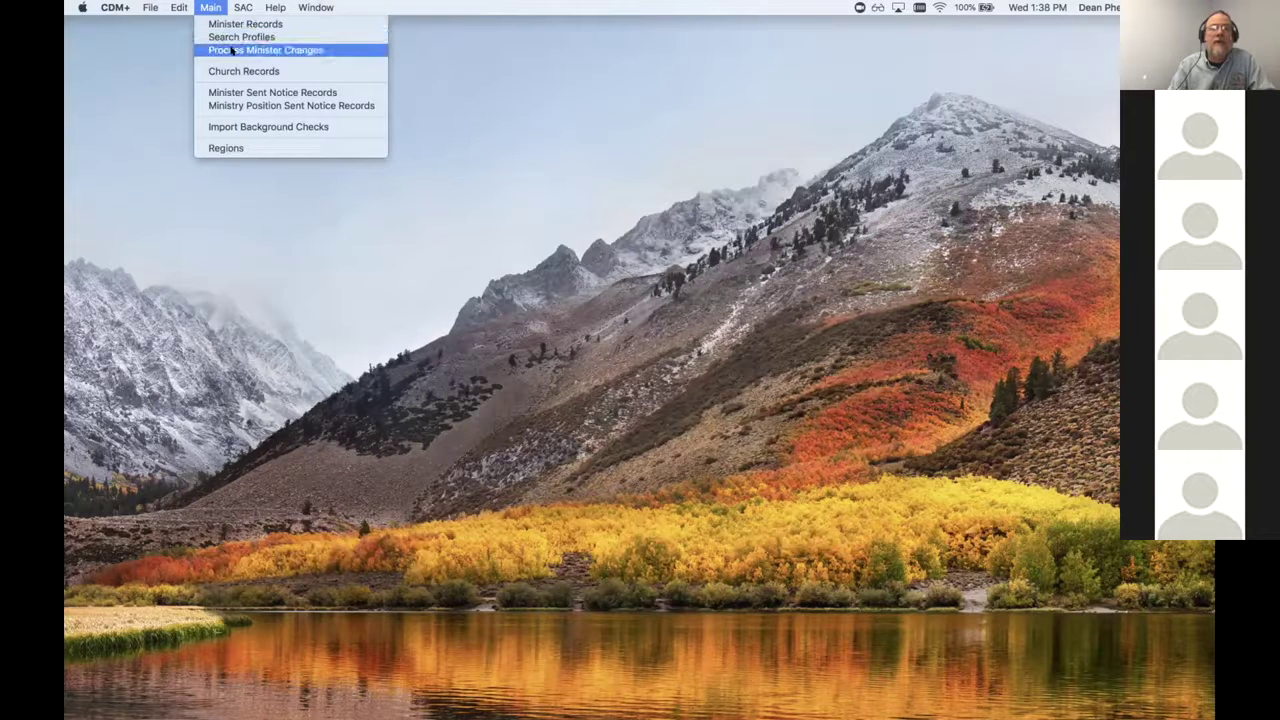
click(228, 49)
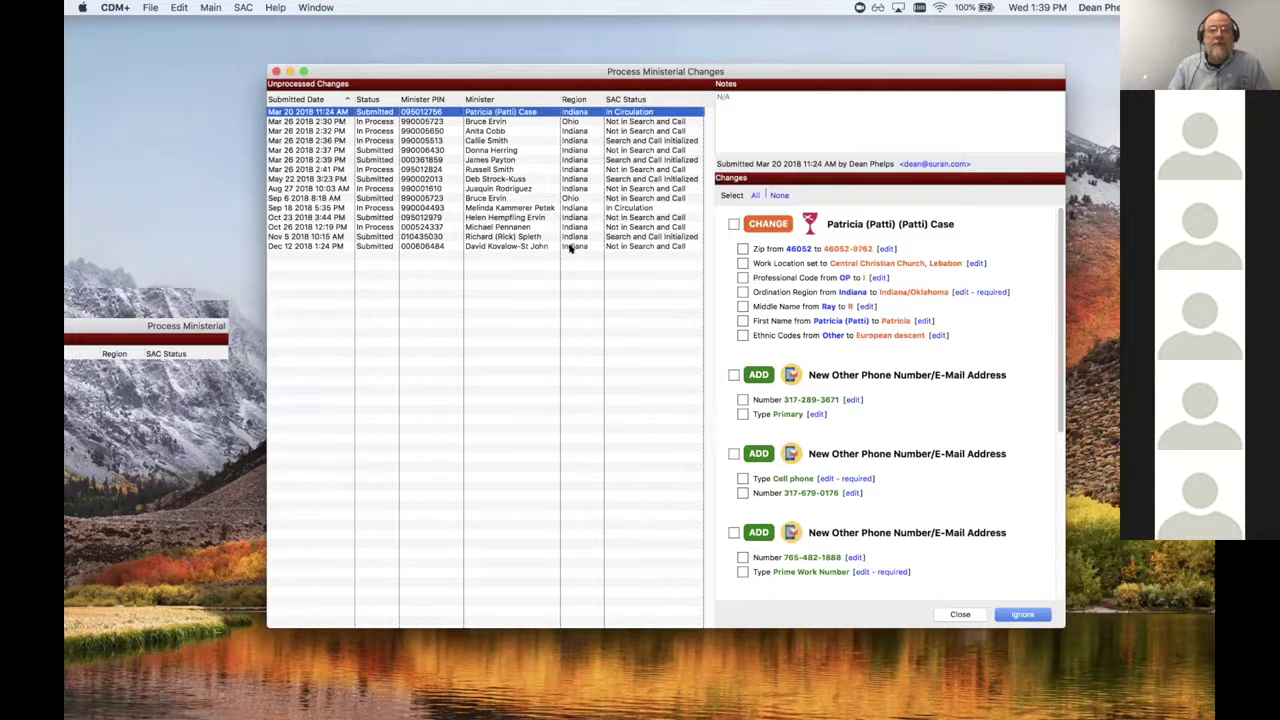
click(499, 245)
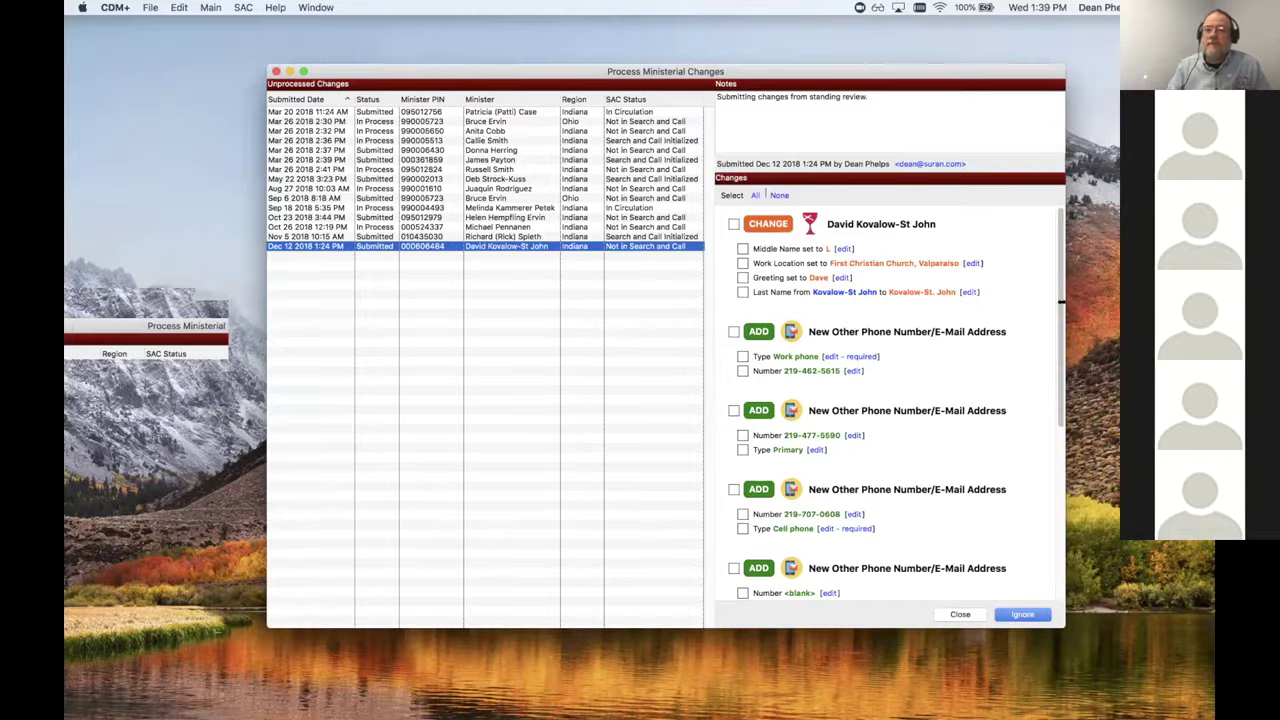
Step: Apply the Dec 12 2018 middle-name and greeting changes and send the change notification
drag(1065, 303, 1130, 303)
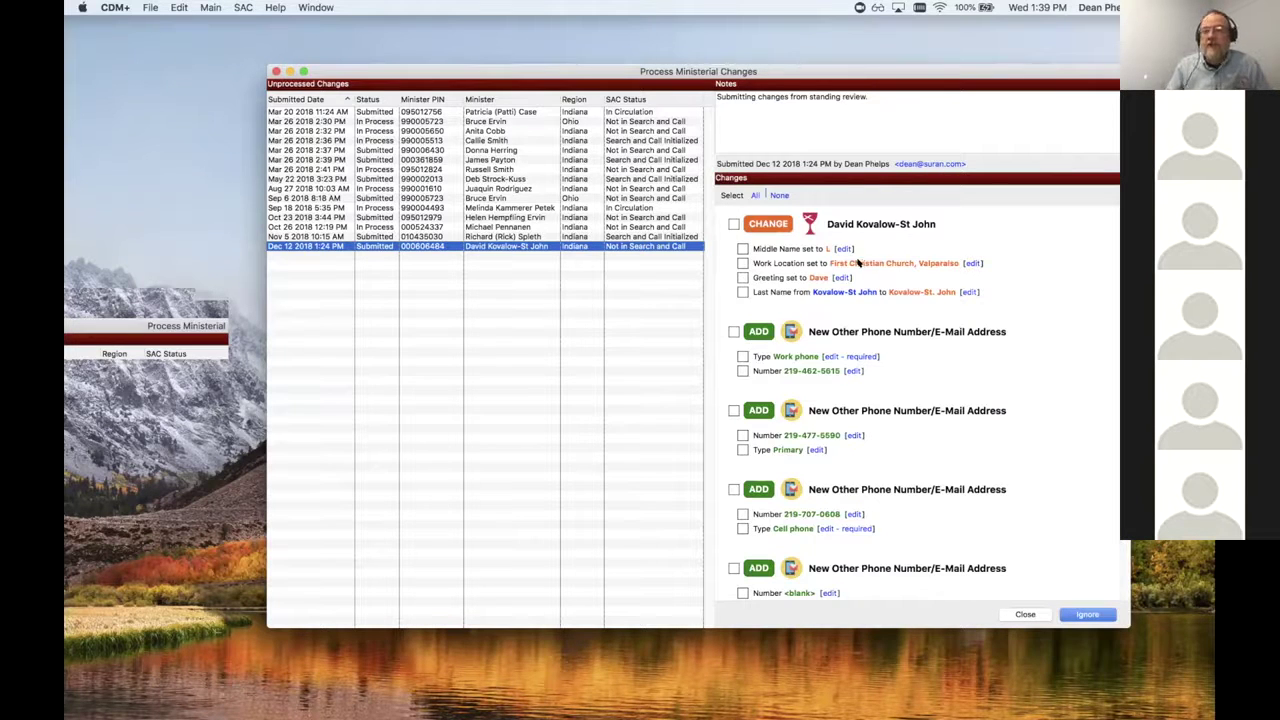
click(742, 249)
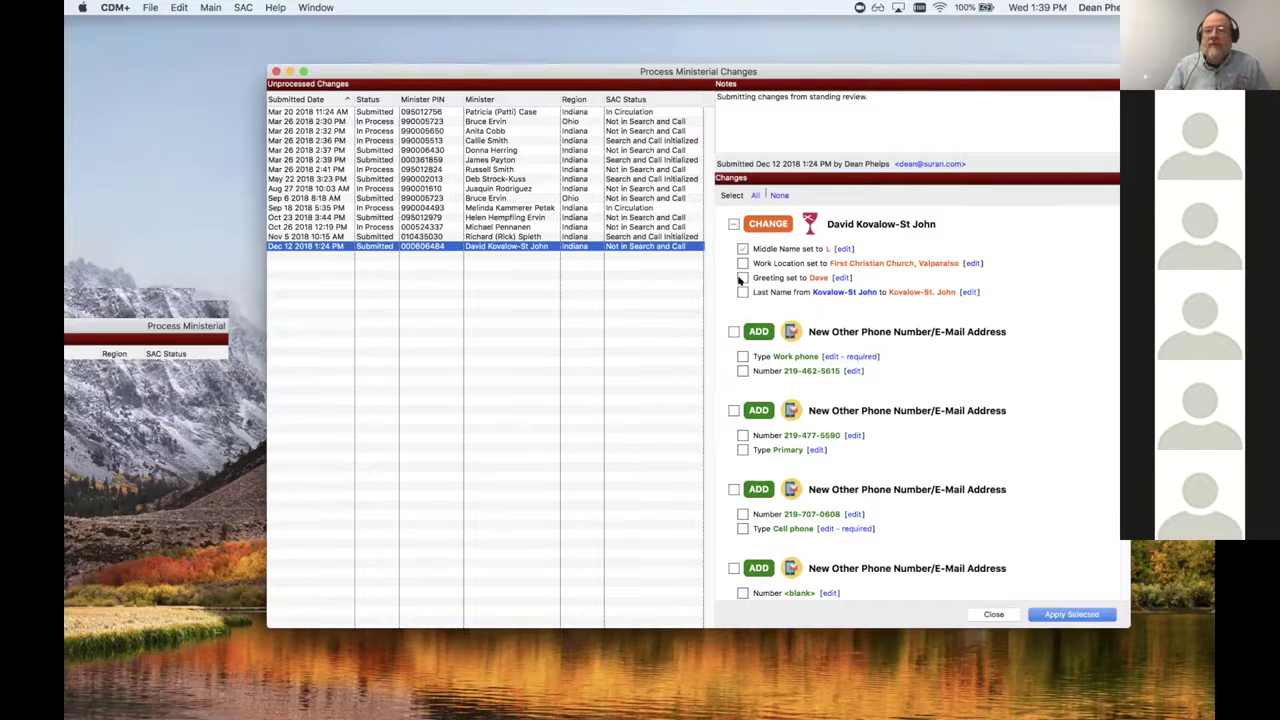
click(742, 278)
click(1069, 613)
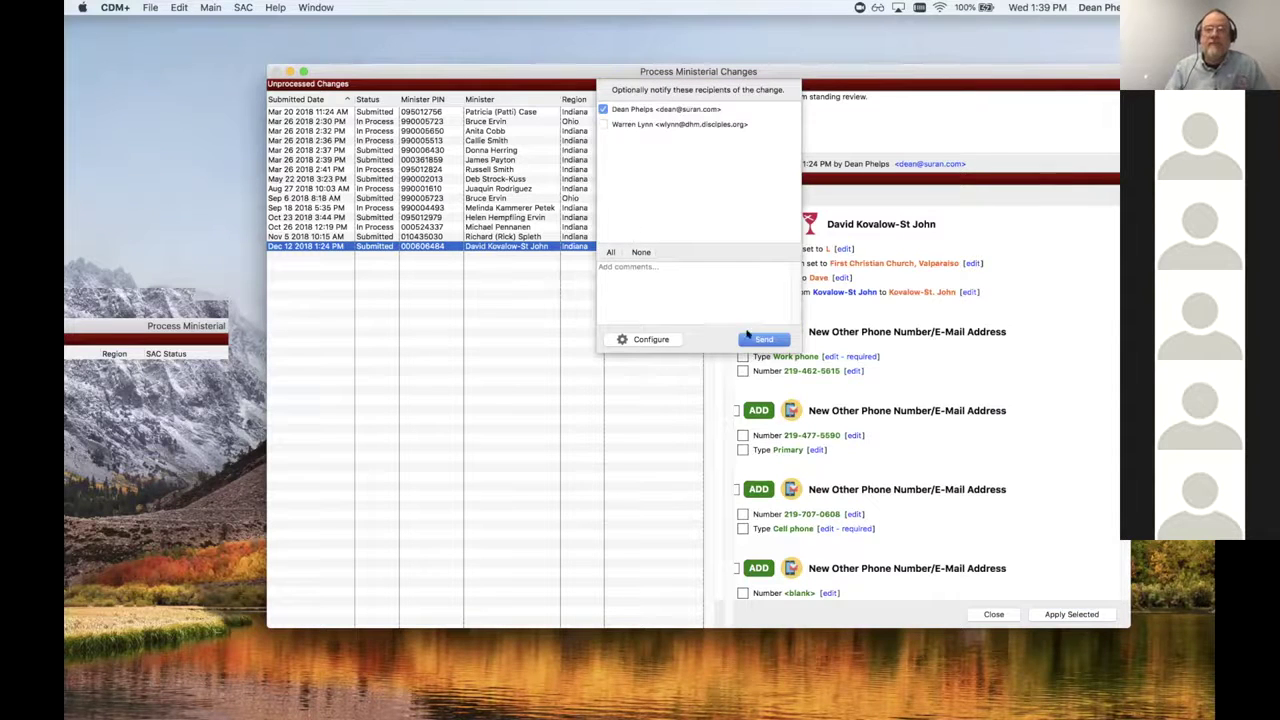
click(762, 339)
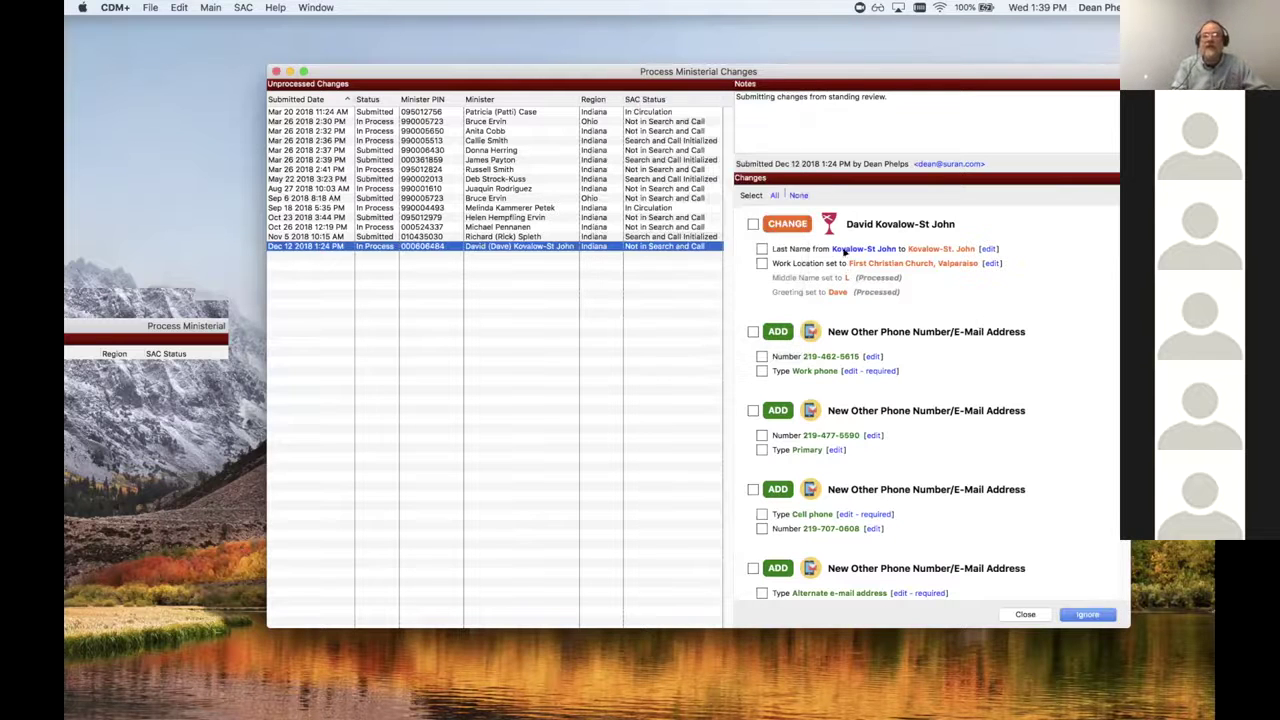
Step: Review the remaining submission changes, then close the Process Ministerial Changes window
scroll(1125, 547, down, 6)
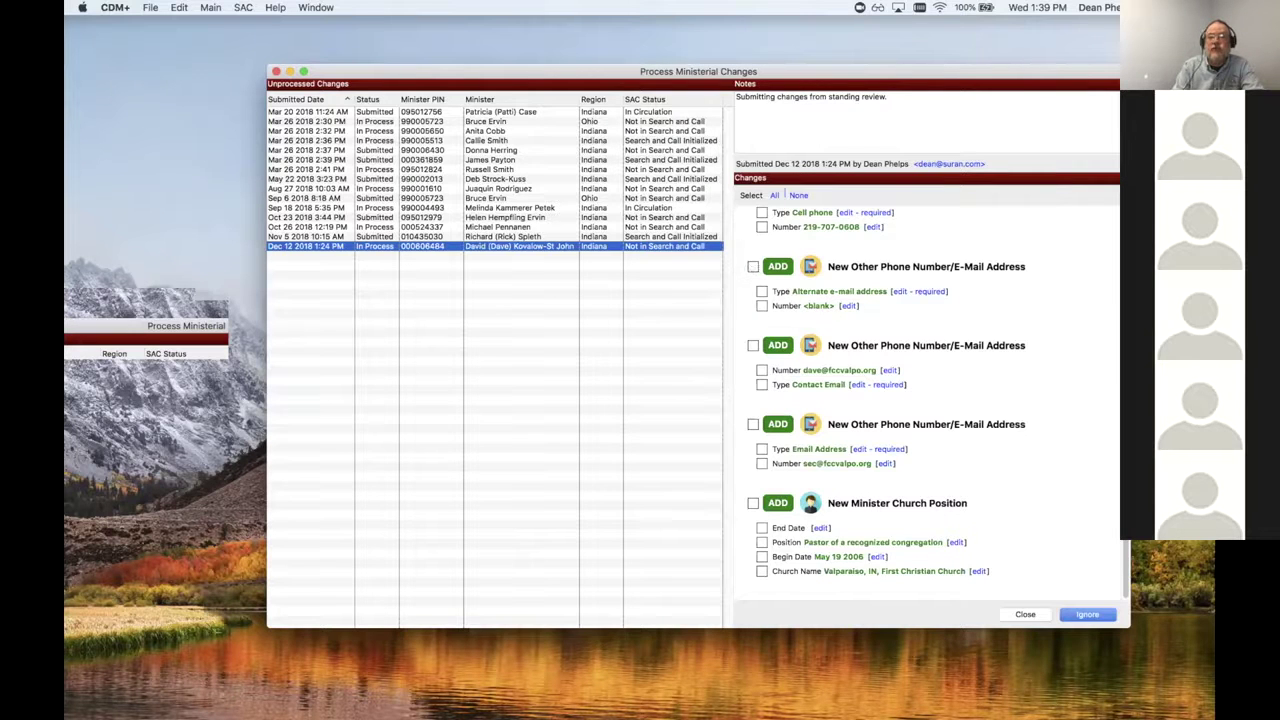
scroll(1100, 289, up, 6)
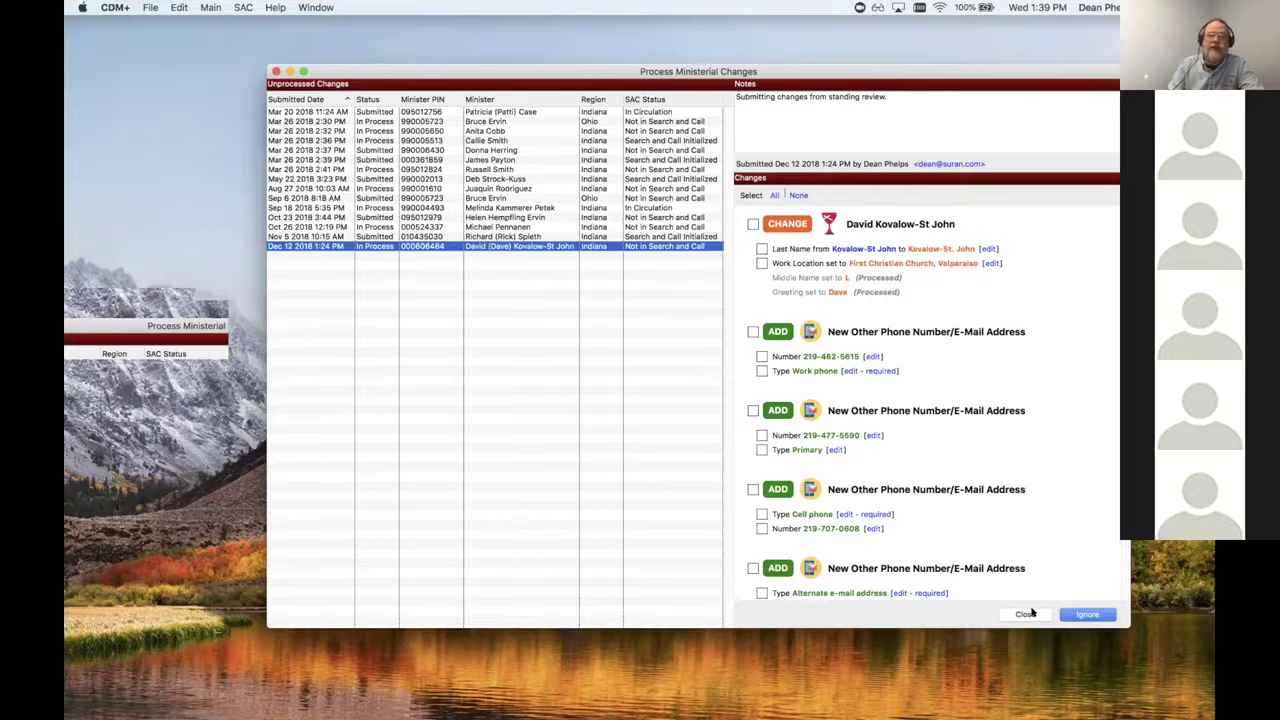
click(1026, 614)
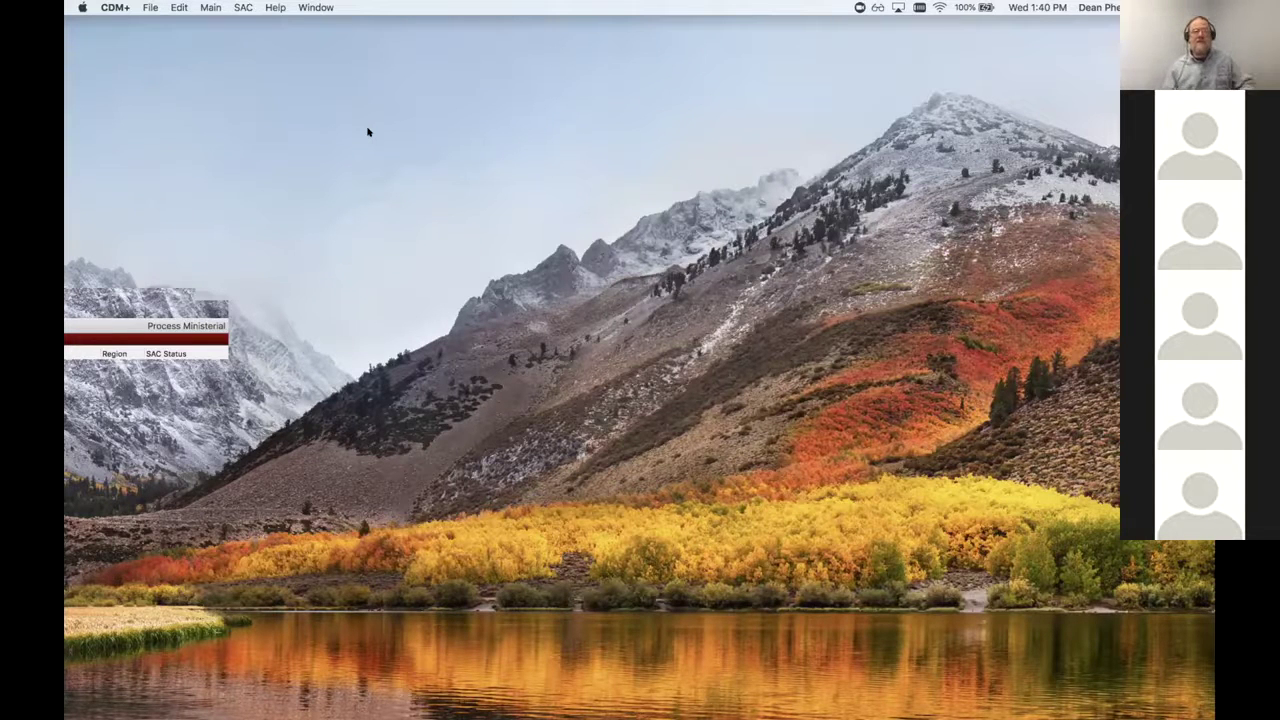
Step: Log out of CDM+ from the File menu
click(150, 8)
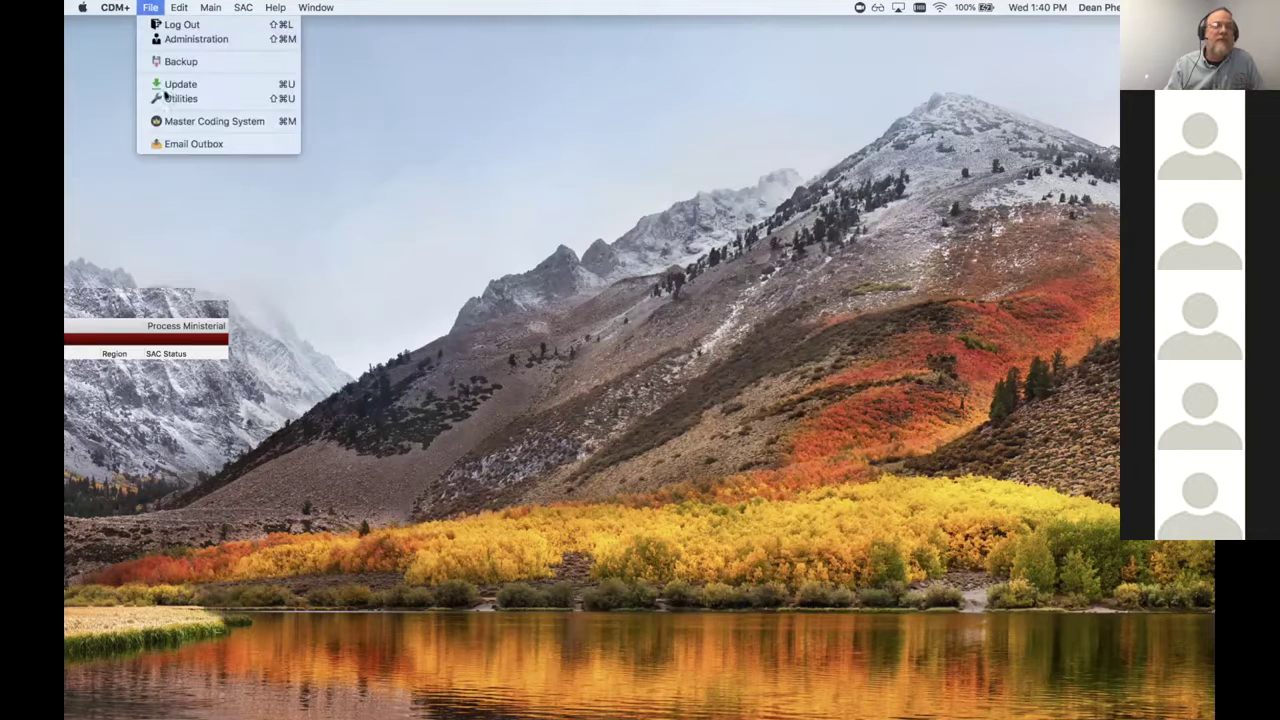
click(172, 24)
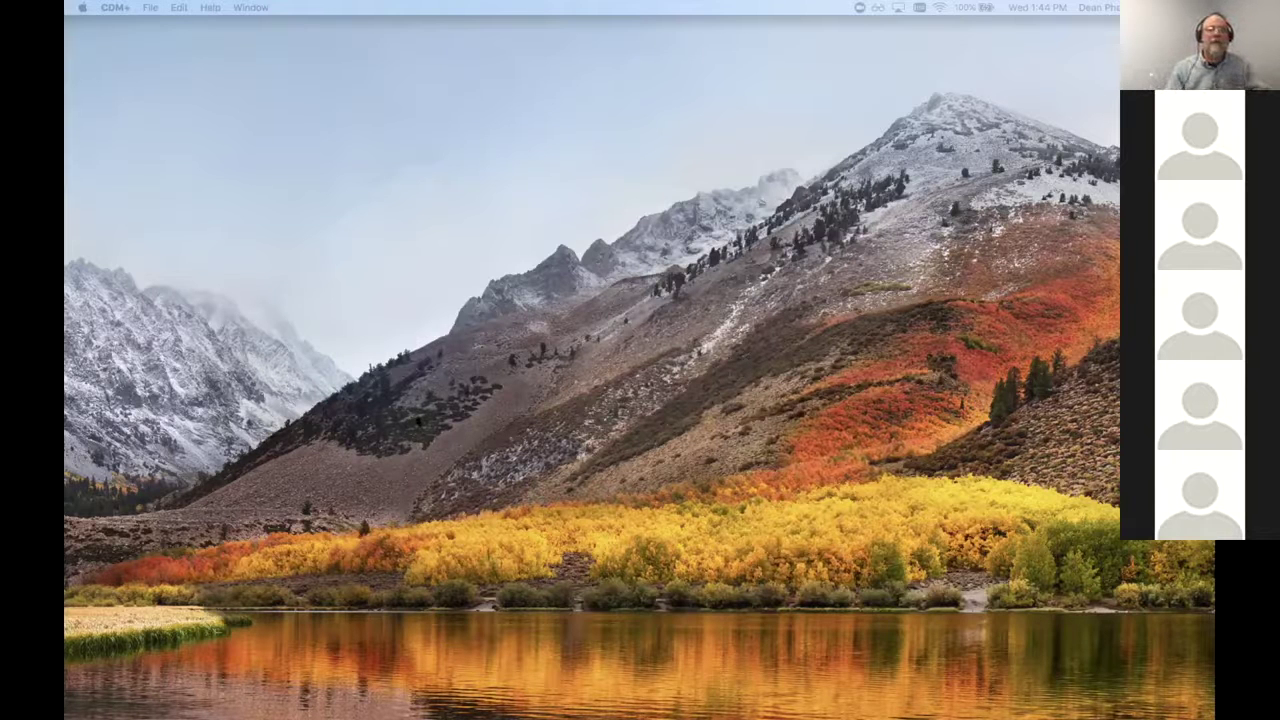
Step: Place a text annotation near the top-left of the shared screen
click(205, 77)
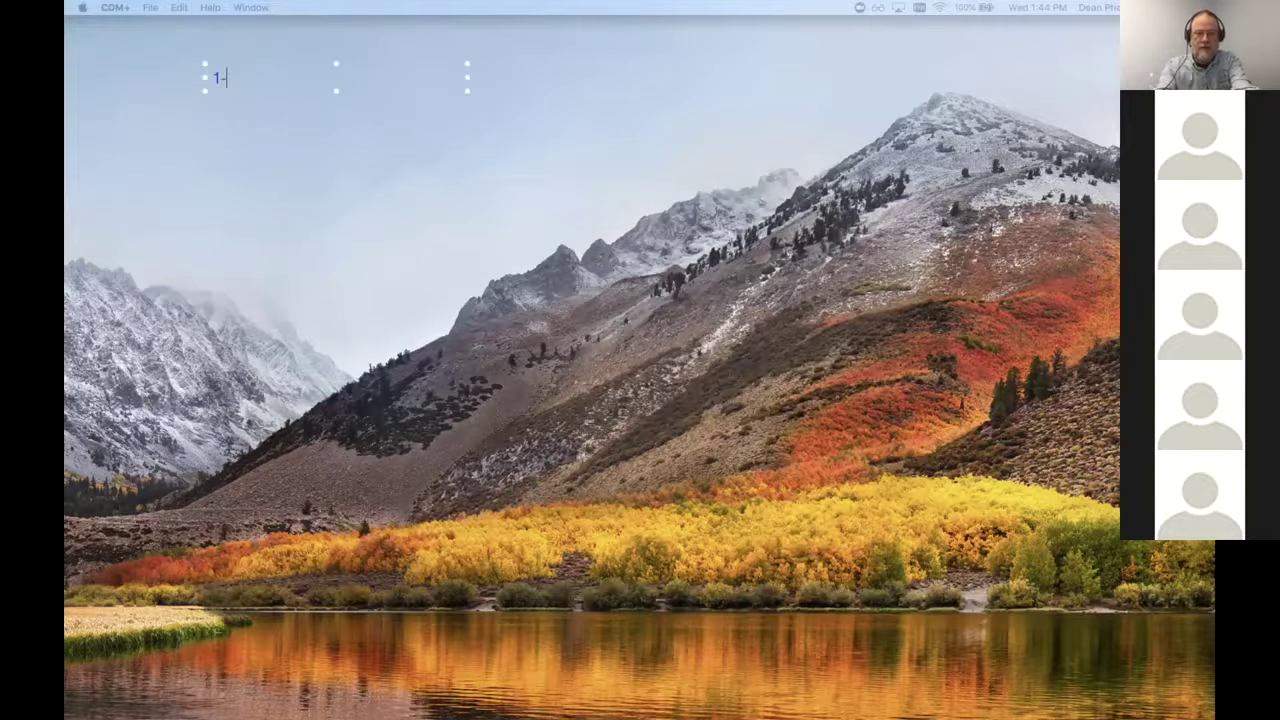
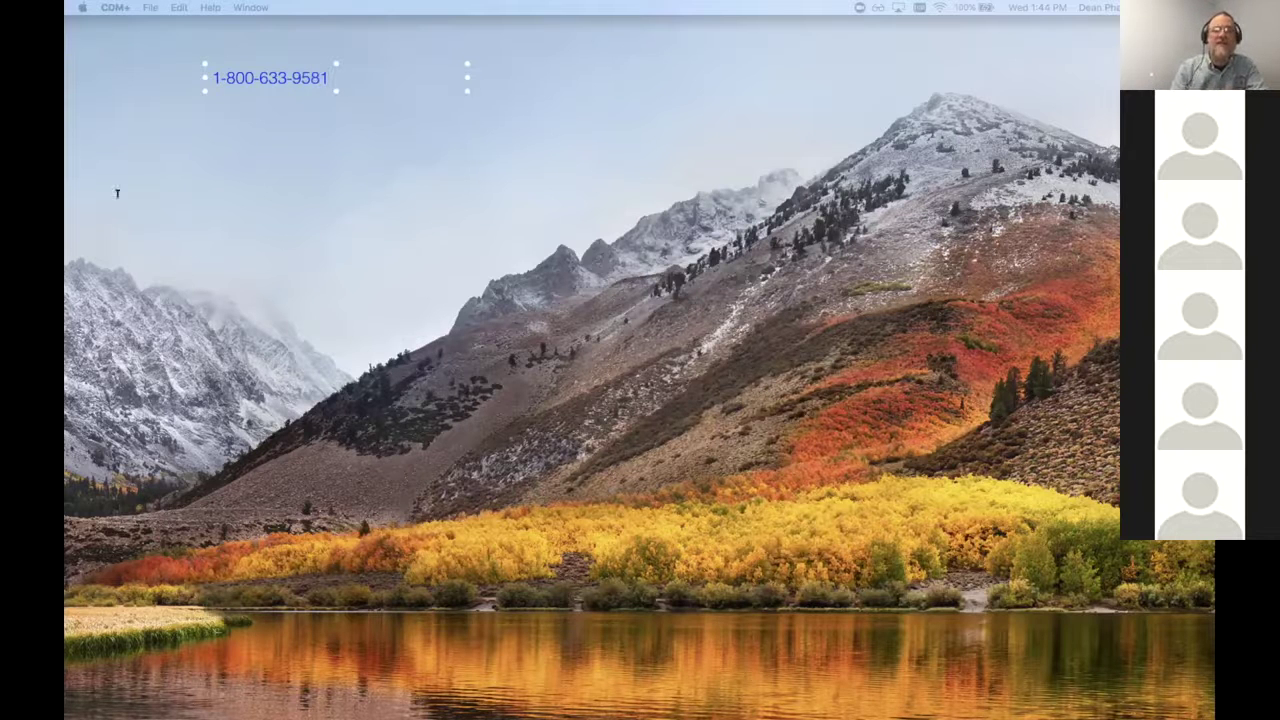
Step: Annotate the CDM+ support phone number, then its support e-mail address on the next line
key(Return)
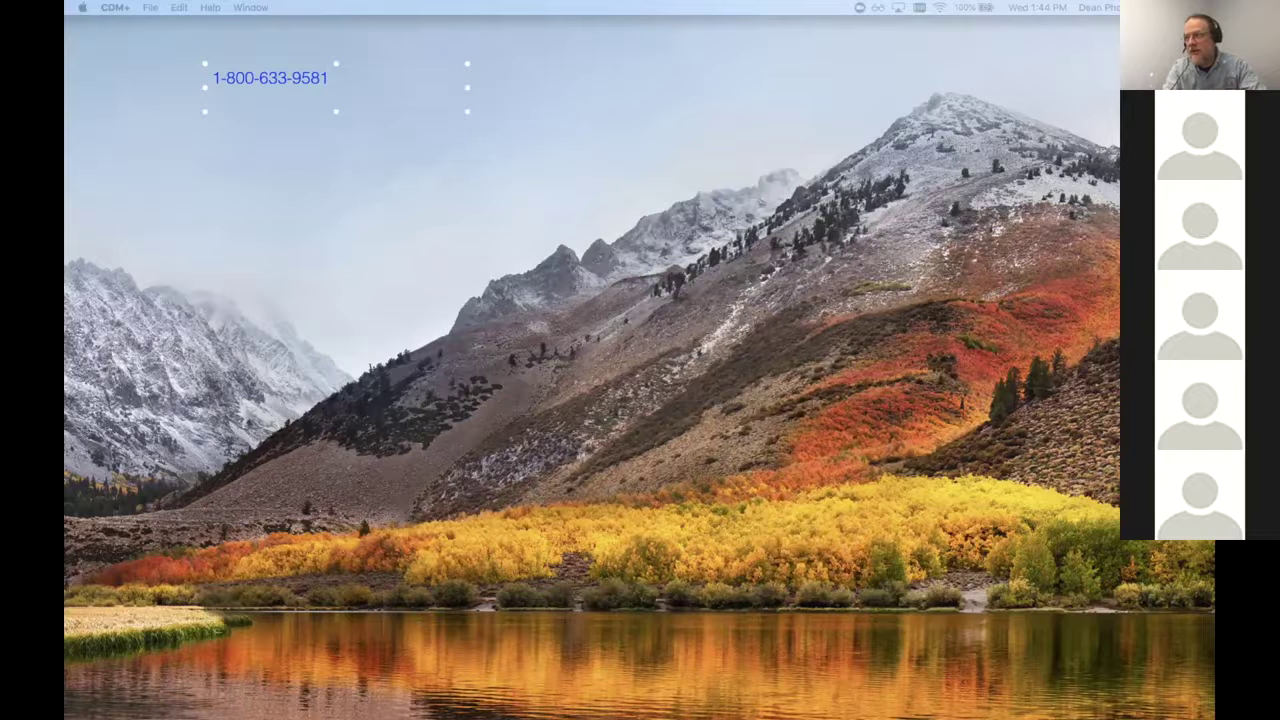
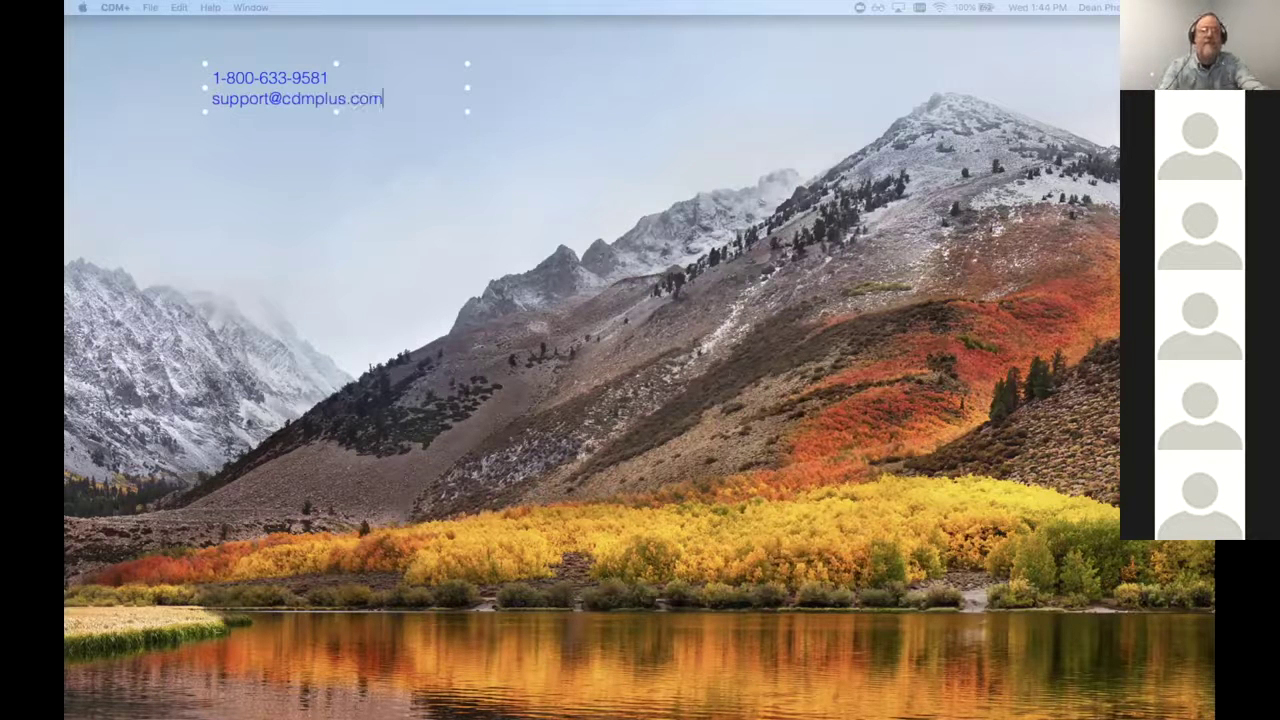